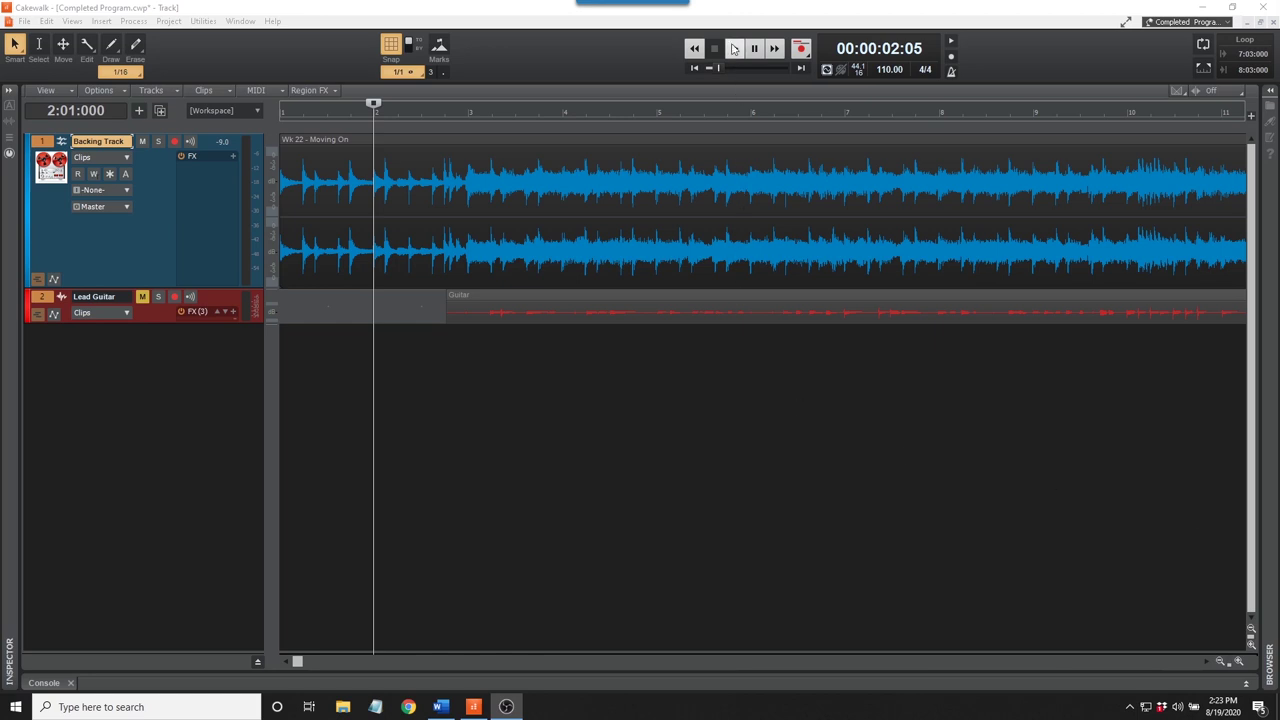
- Play the project, loop measures 3–4, and play the looped section
click(734, 49)
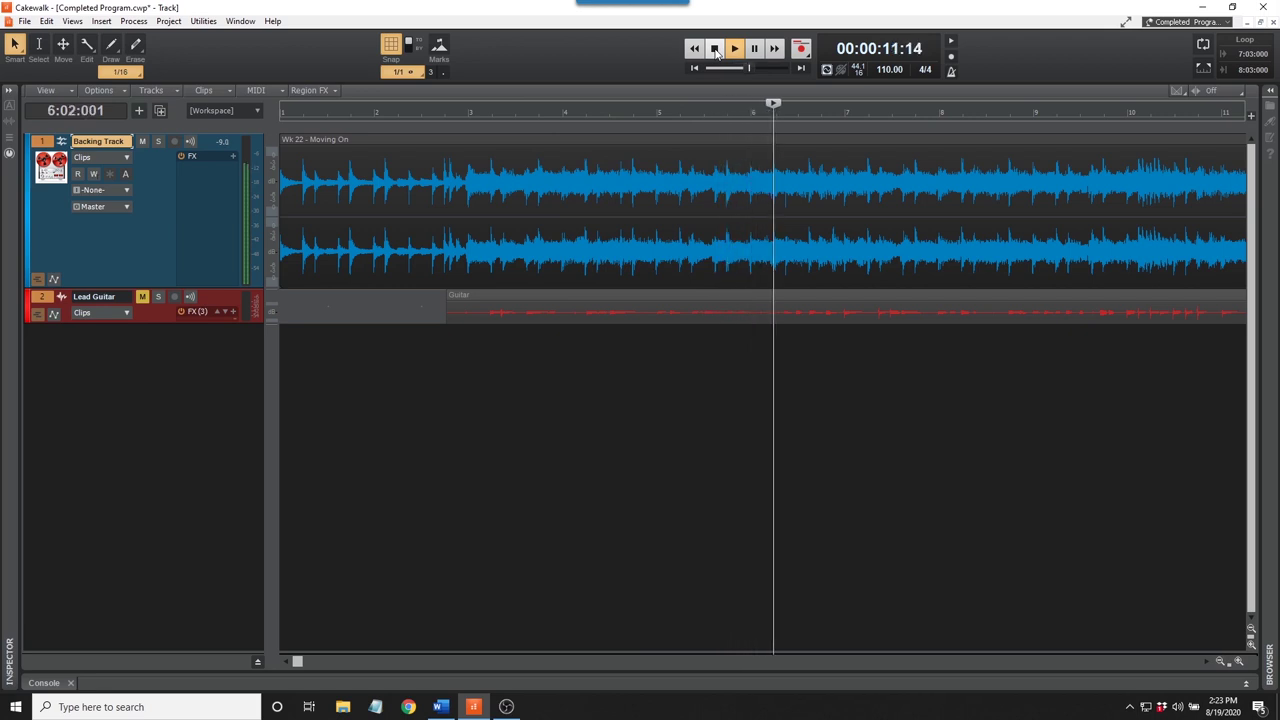
key(space)
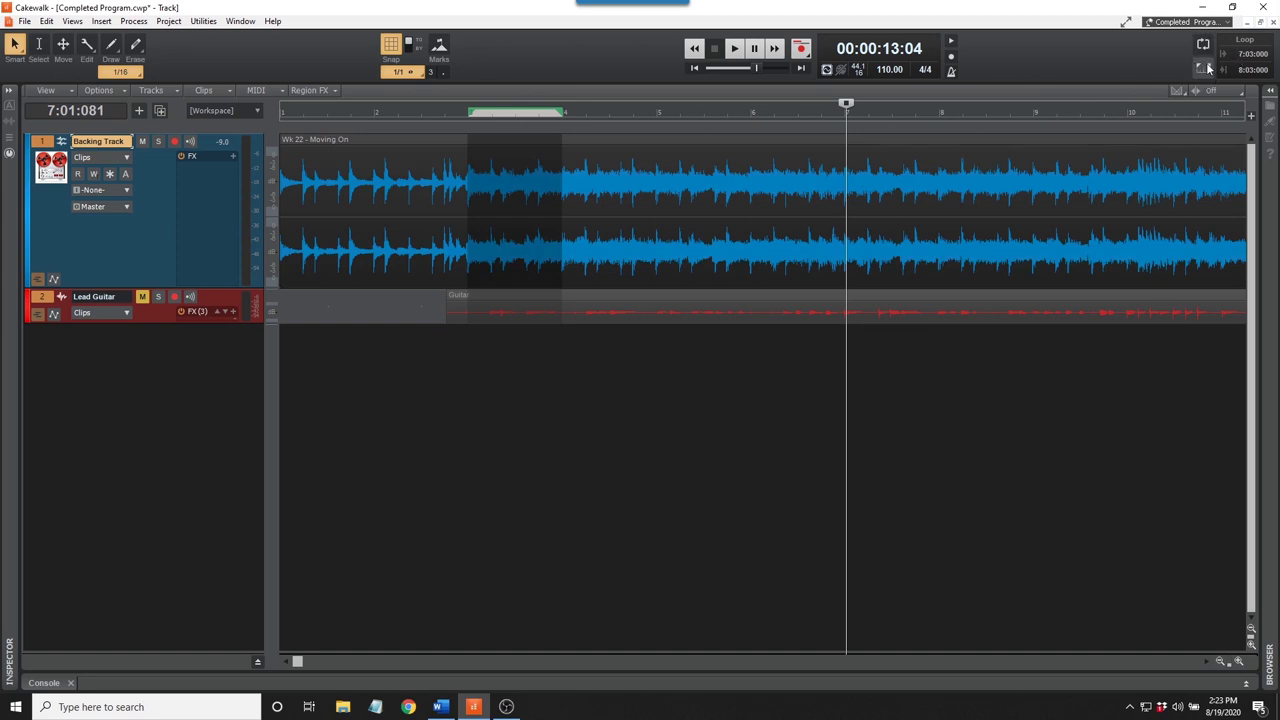
click(1207, 68)
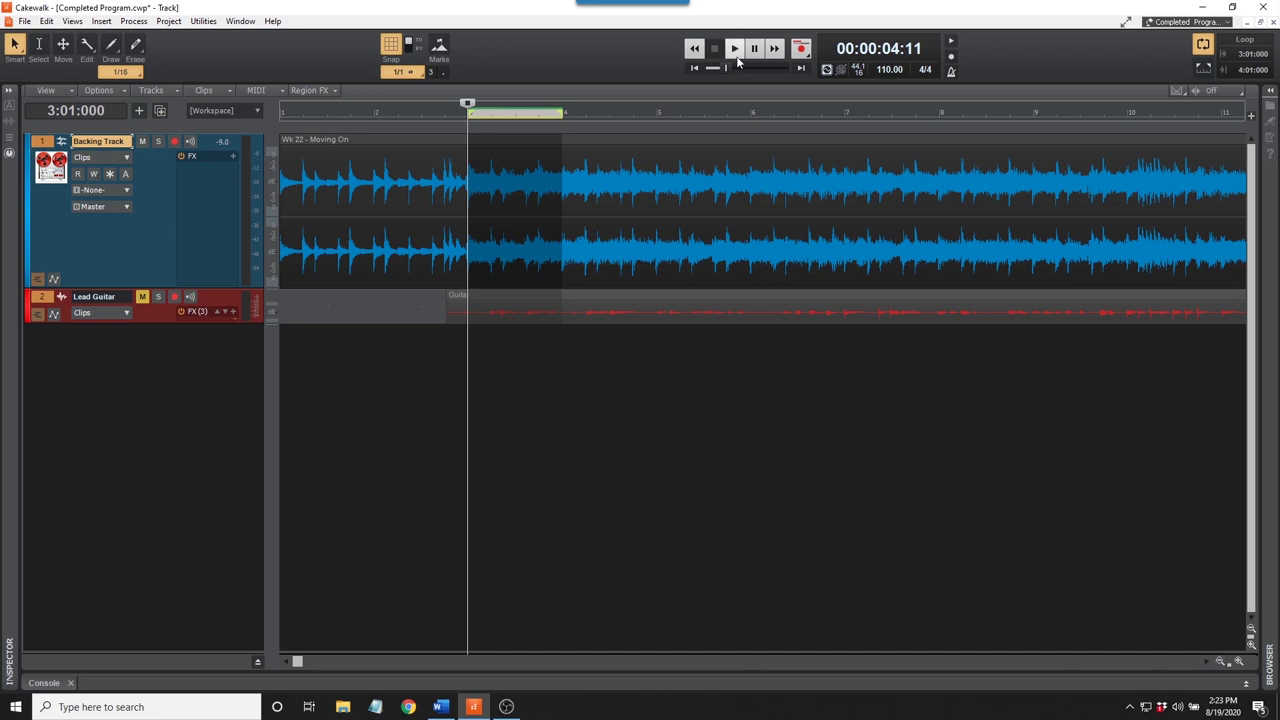
click(733, 48)
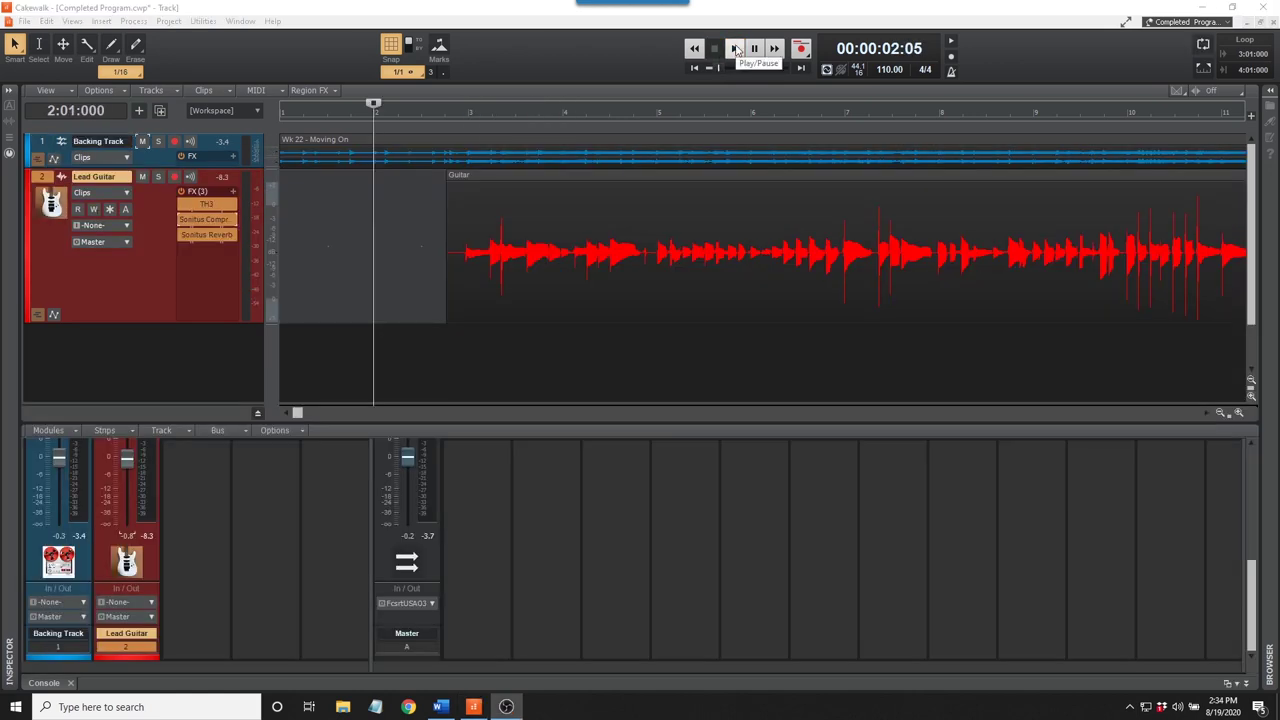
- Play the project, mute the Backing Track, and play the Lead Guitar on its own
click(735, 48)
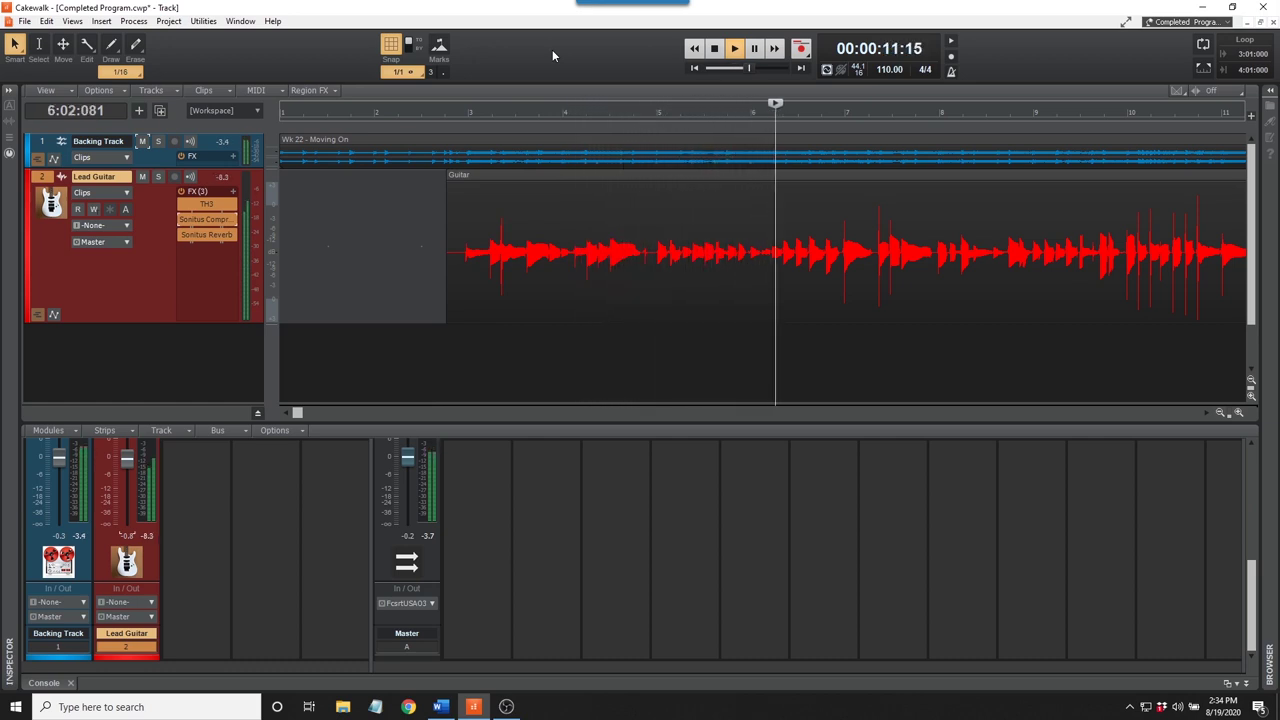
key(space)
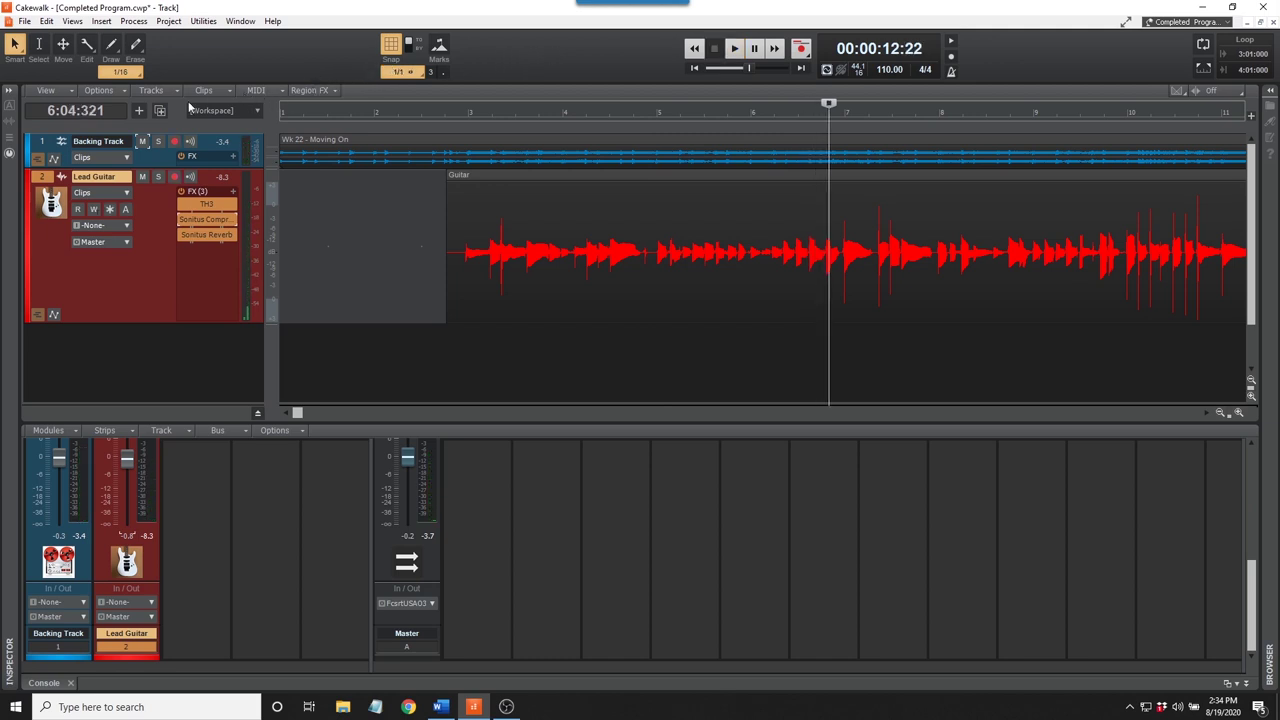
click(142, 142)
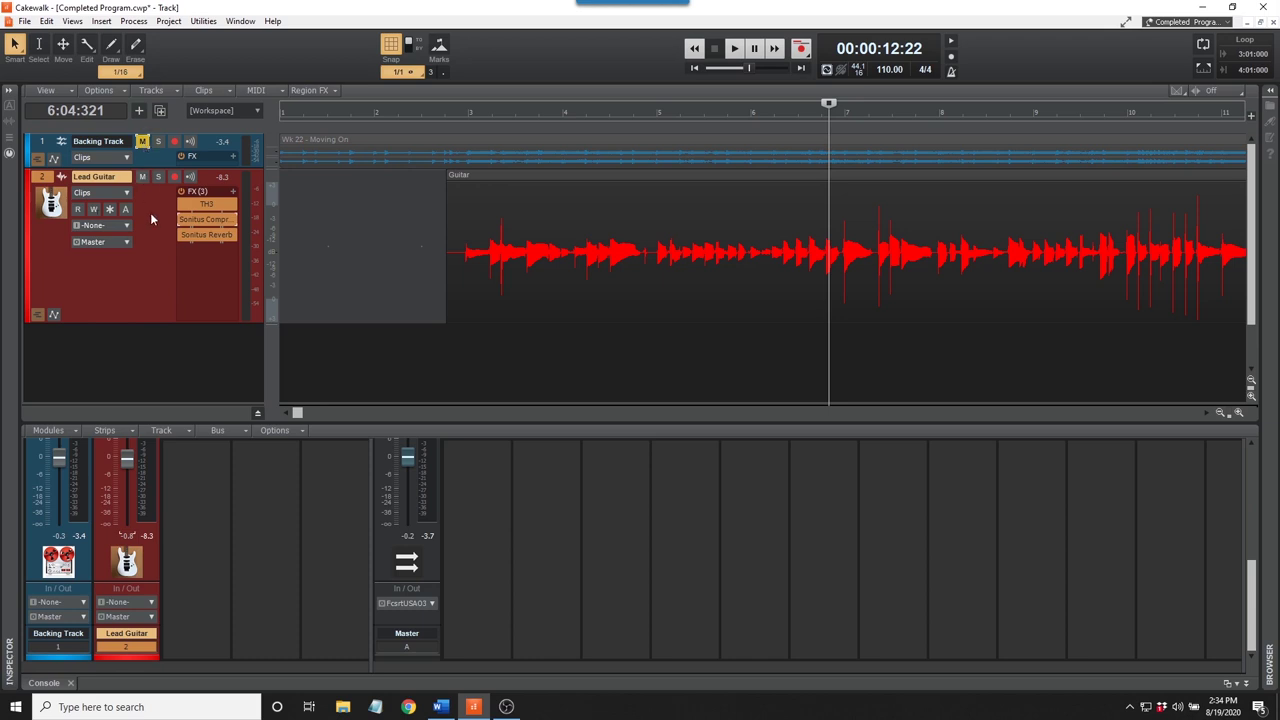
key(space)
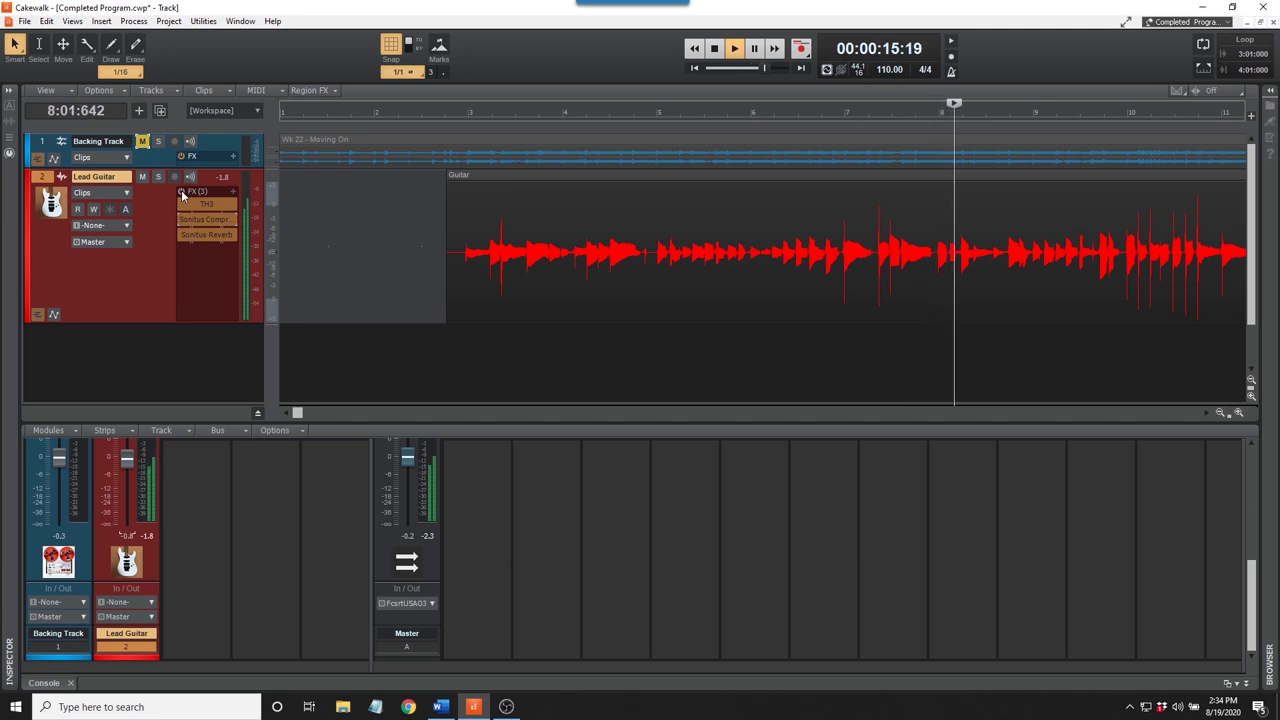
key(space)
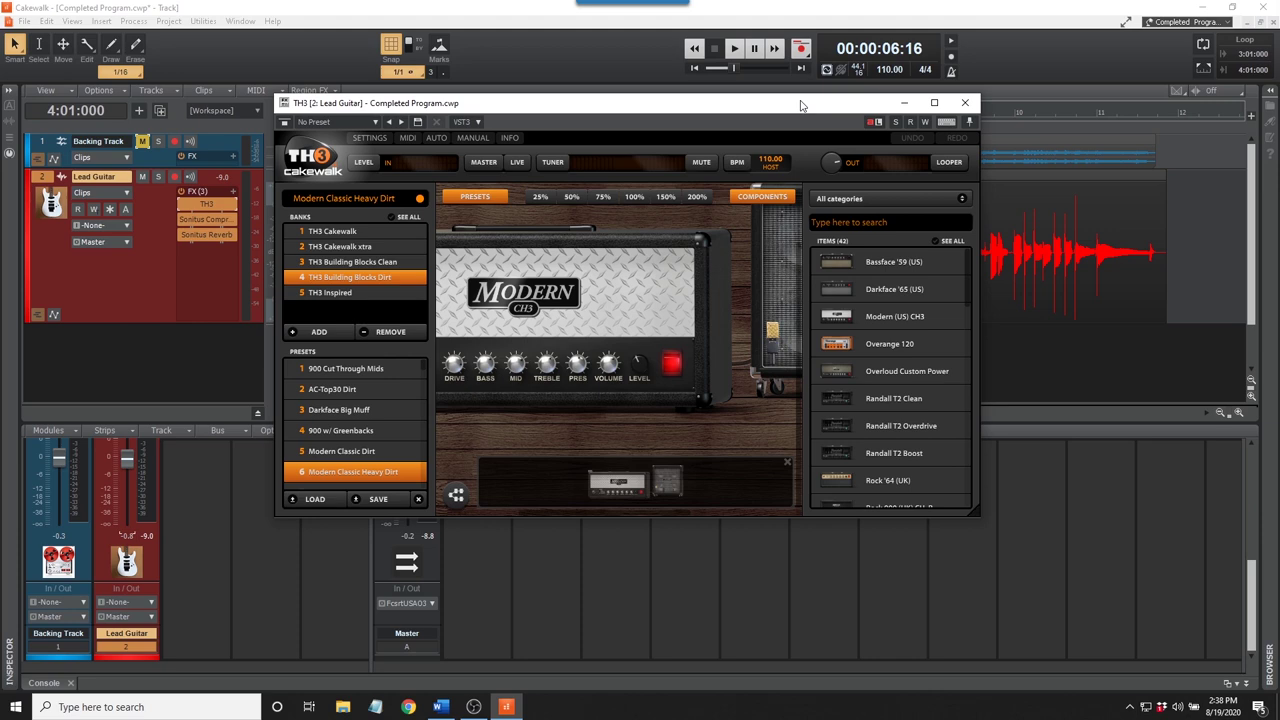
- Close the TH3 amp window, stop playback, reopen and close TH3, then focus the Backing Track
key(alt+F4)
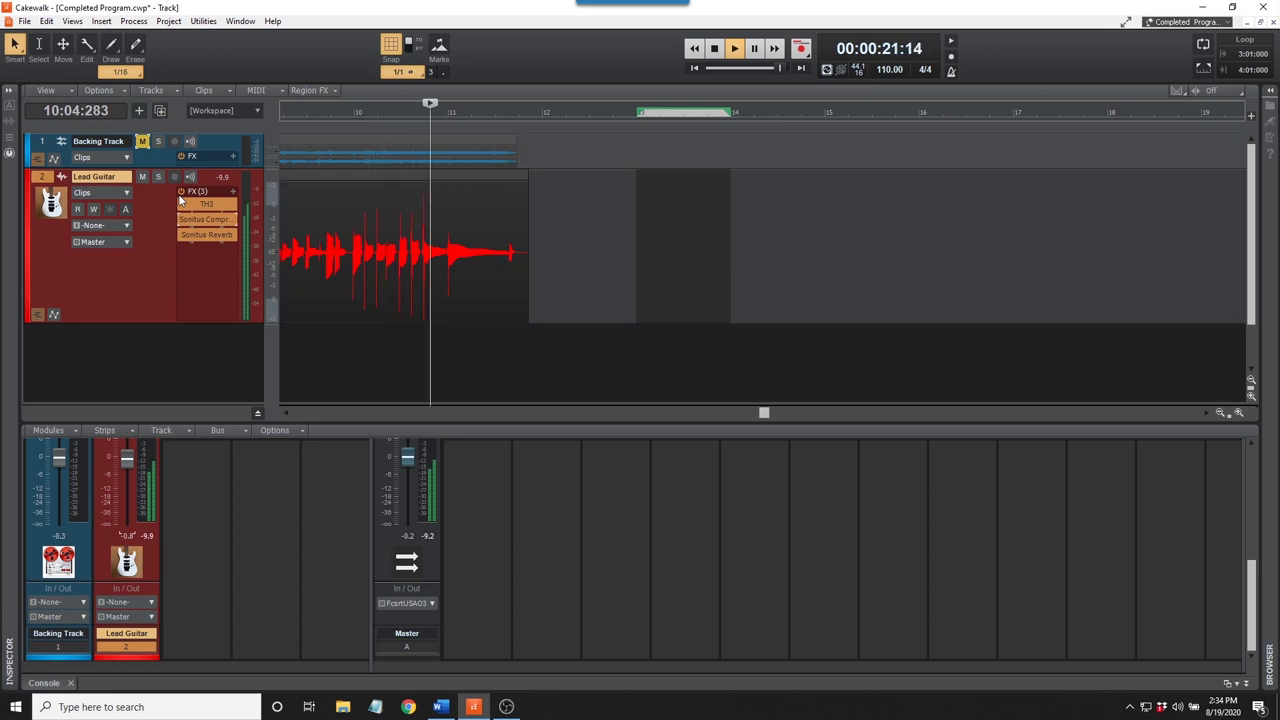
key(space)
double_click(181, 203)
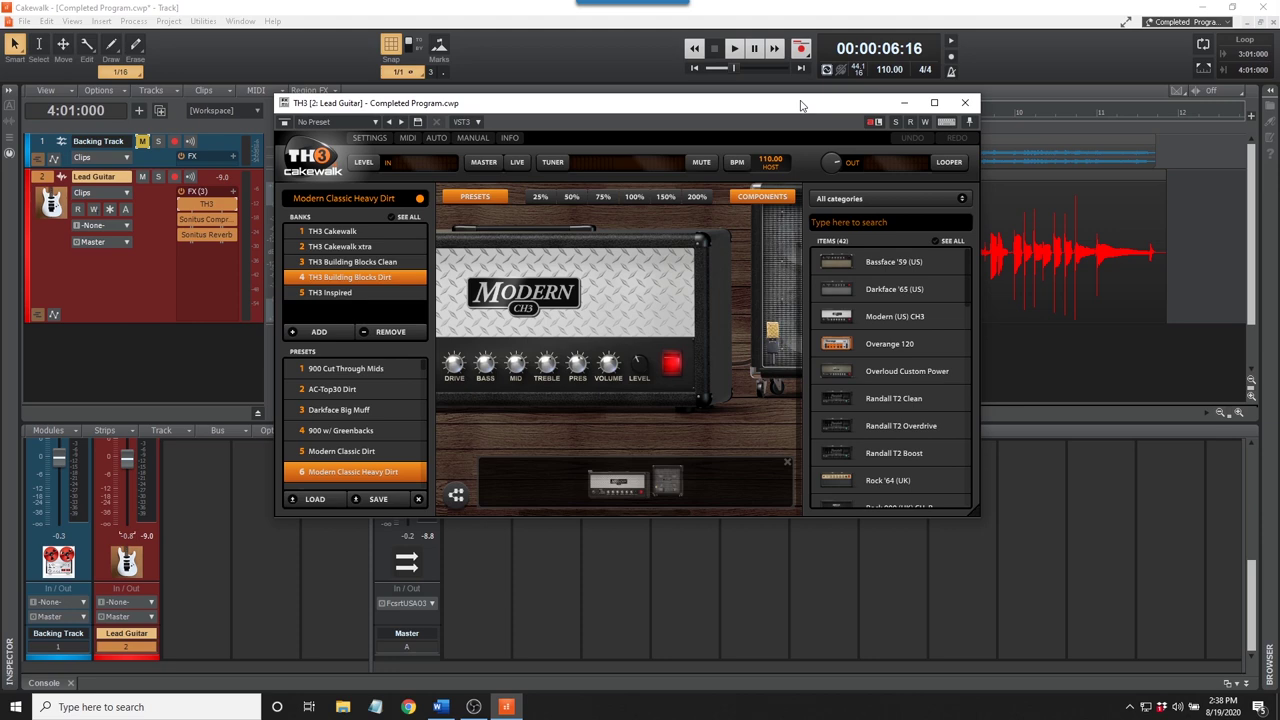
key(alt+F4)
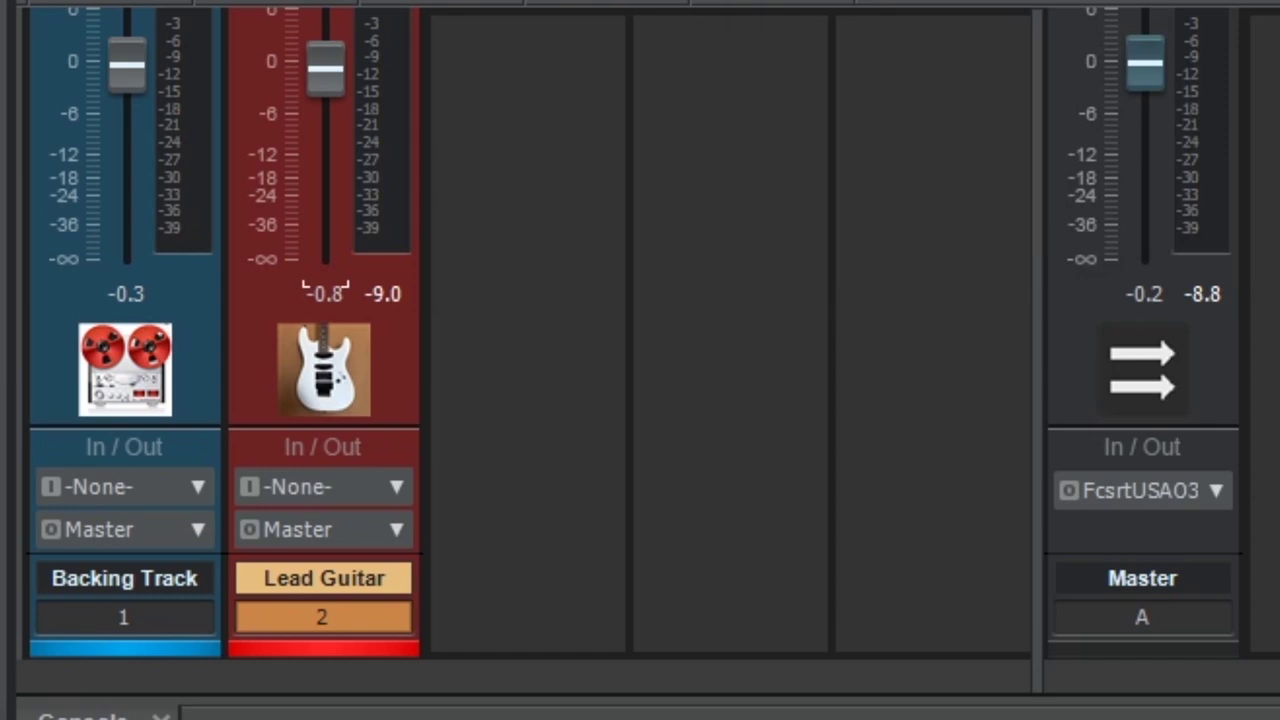
key(Up)
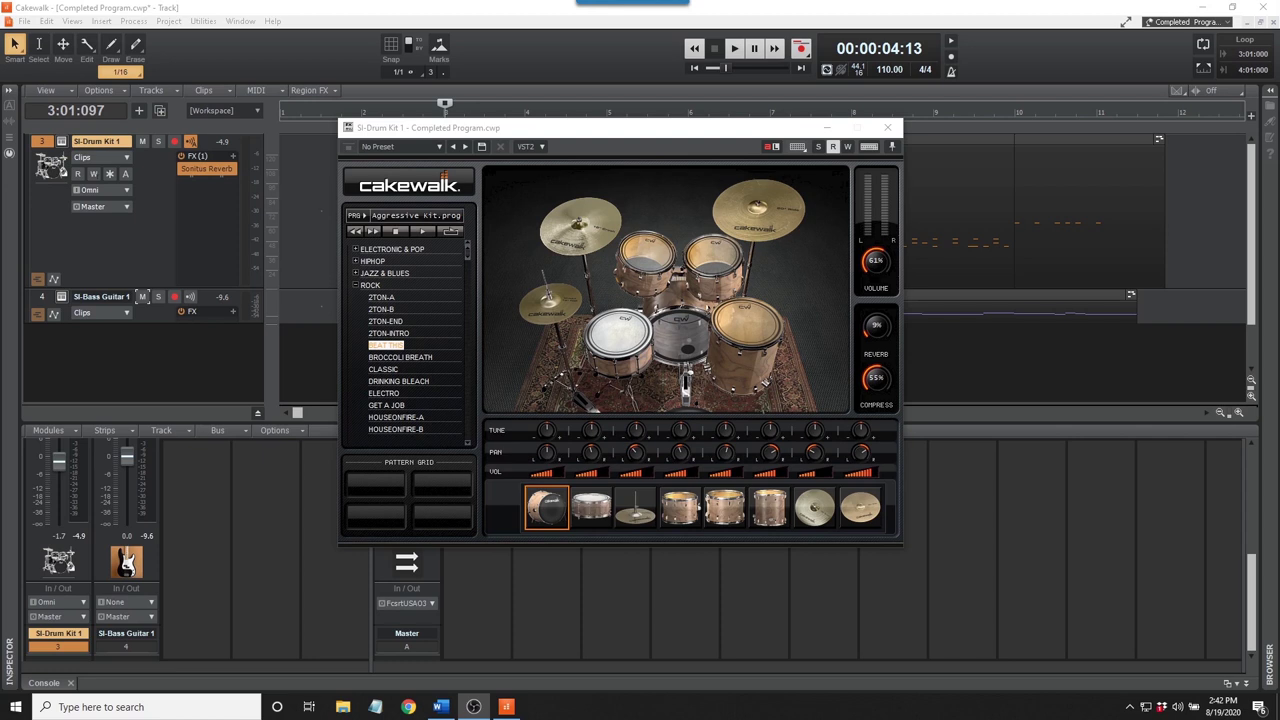
- Preview the BEAT THIS pattern from SI-Drum Kit's Rock list
click(383, 347)
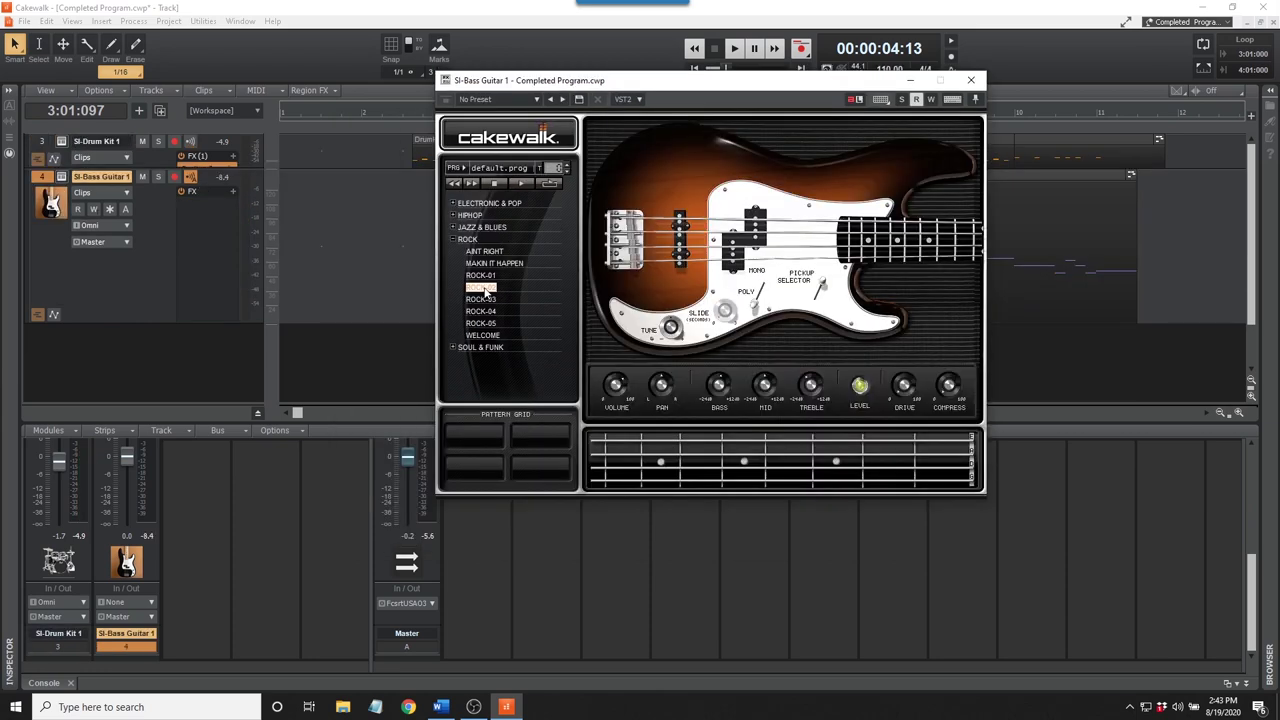
- Preview a Rock bass pattern in SI-Bass Guitar 1
click(484, 288)
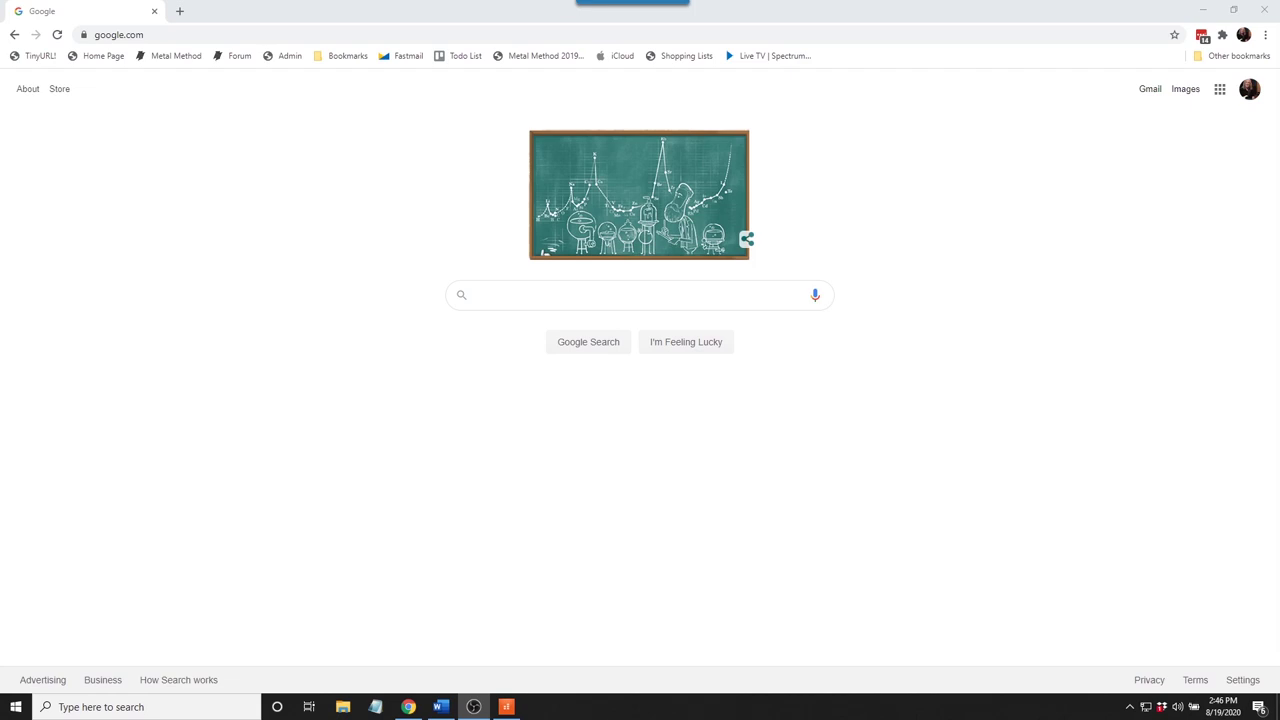
- Search Google for 'Cakewalk by Bandlab' and open the first result, BandLab's product page
text(Ca)
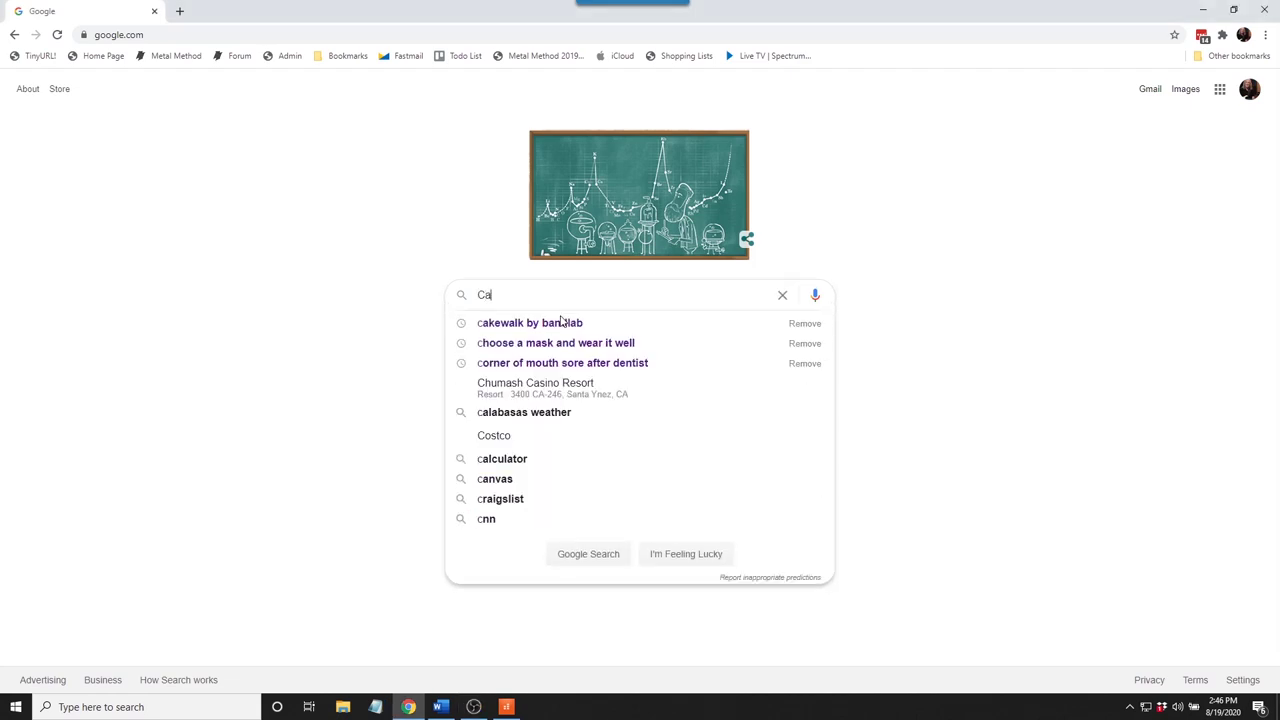
text(kewalk by Bandla)
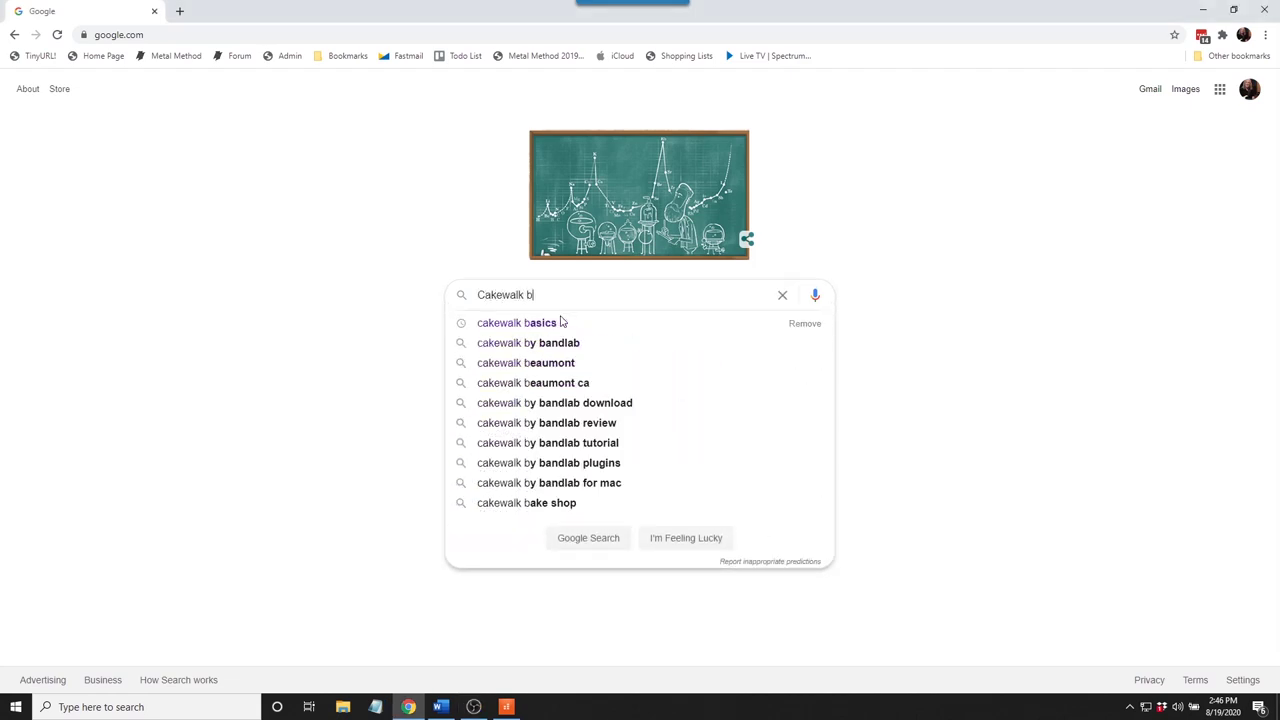
text(b)
key(Return)
click(215, 197)
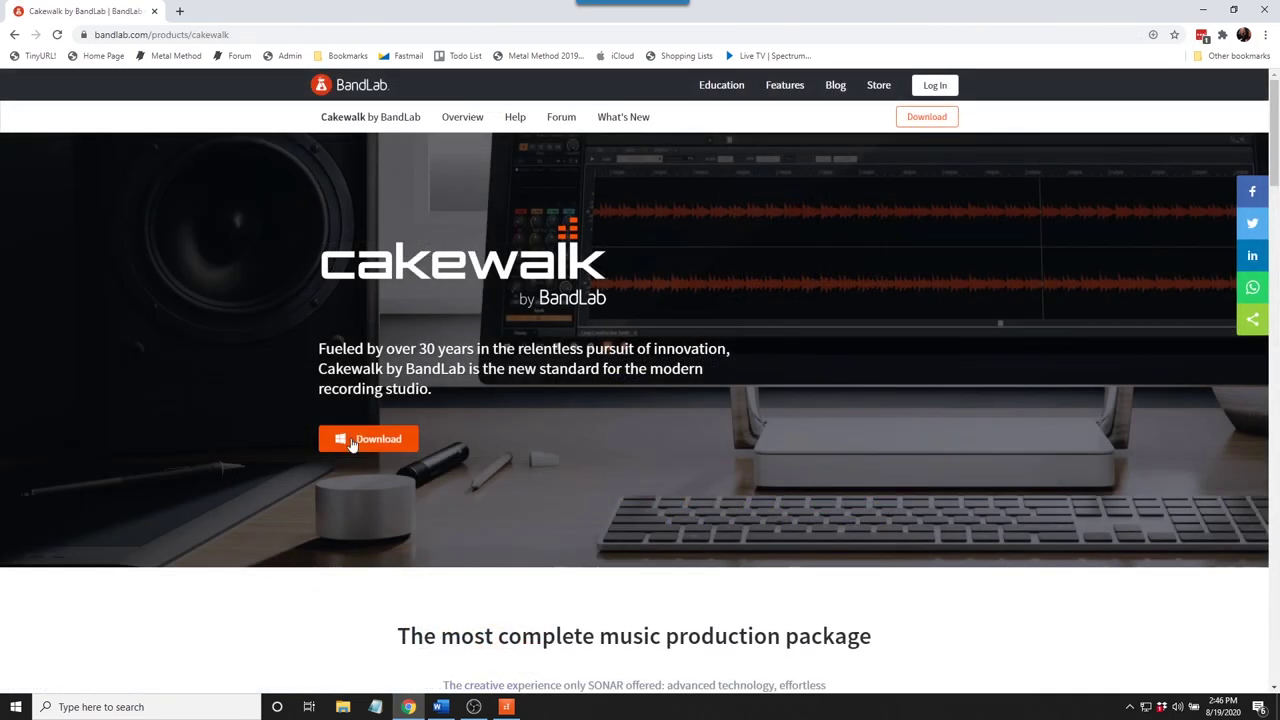
- Download the free BandLab Assistant installer from the Cakewalk page, then return to the desktop
click(368, 439)
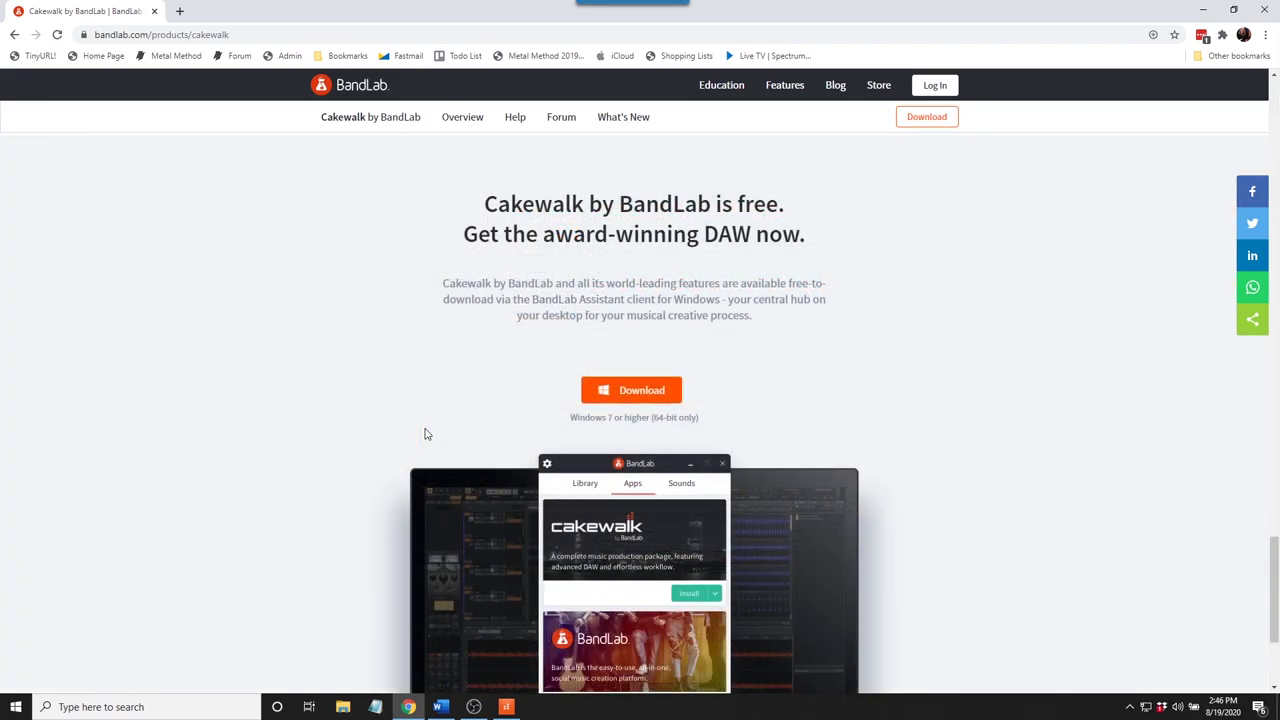
click(641, 392)
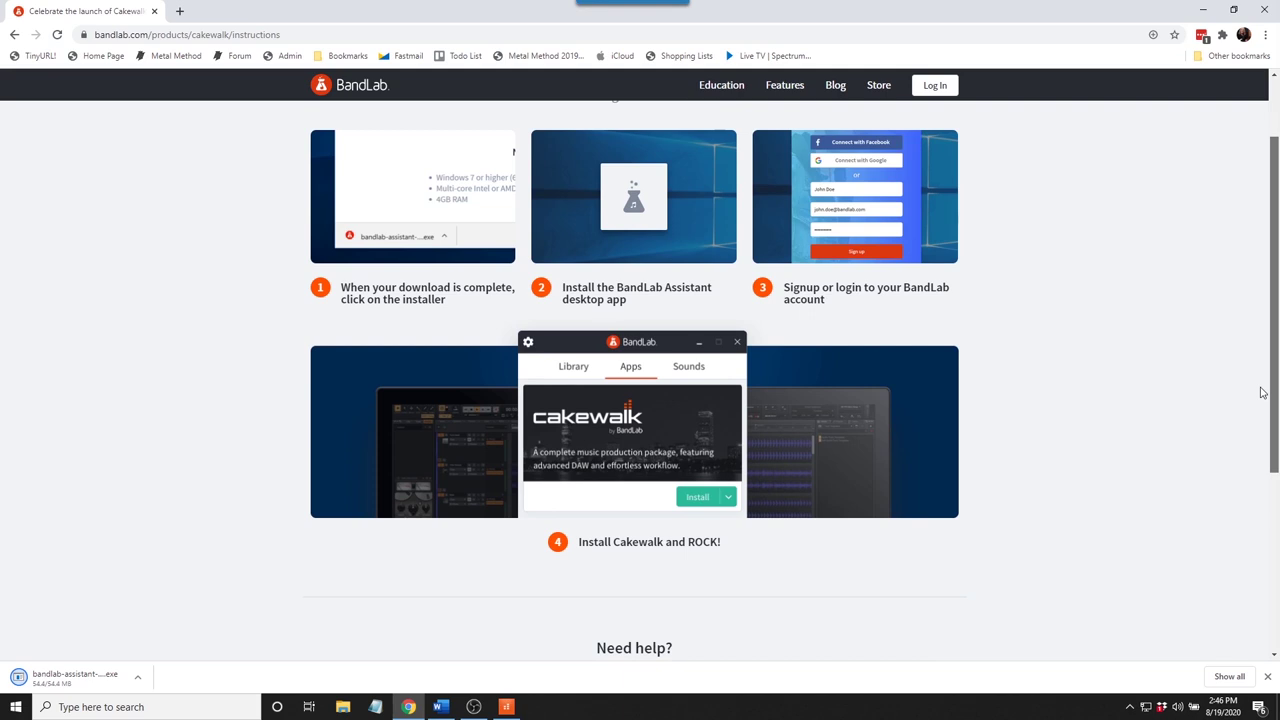
drag(1274, 393, 1275, 366)
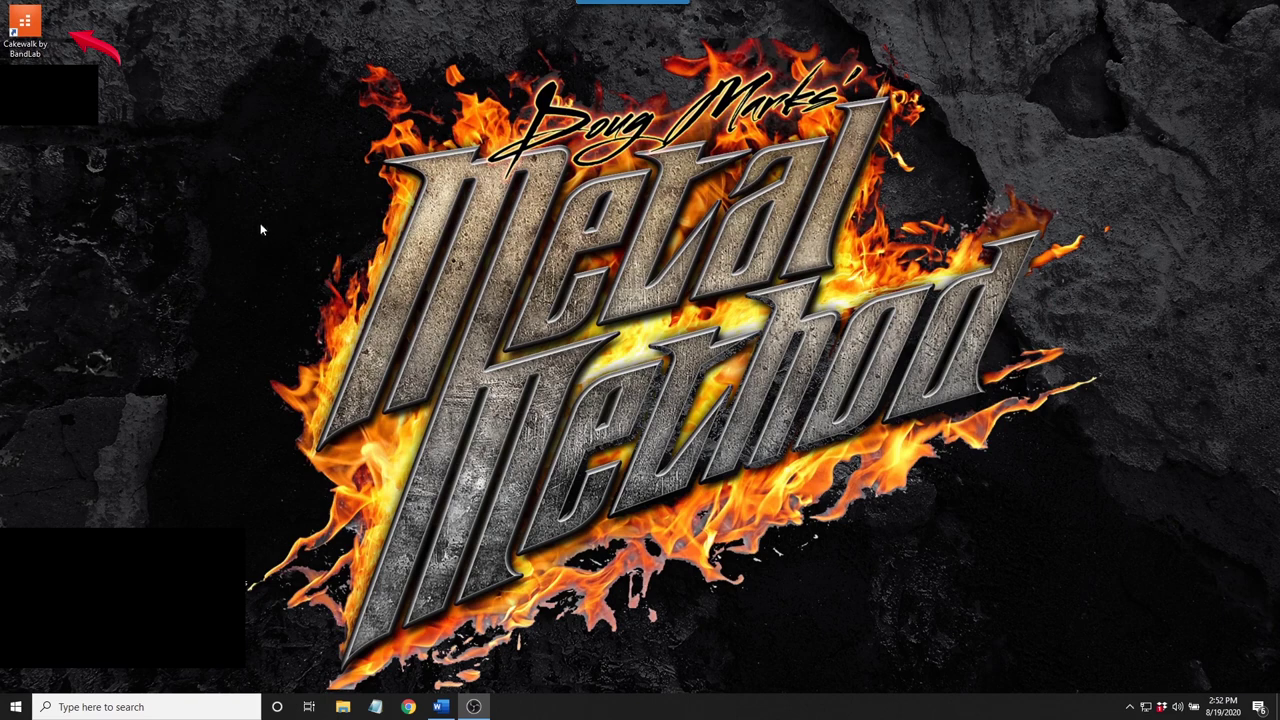
- Launch Cakewalk from the desktop and create a new project from Basic.cwt
double_click(28, 30)
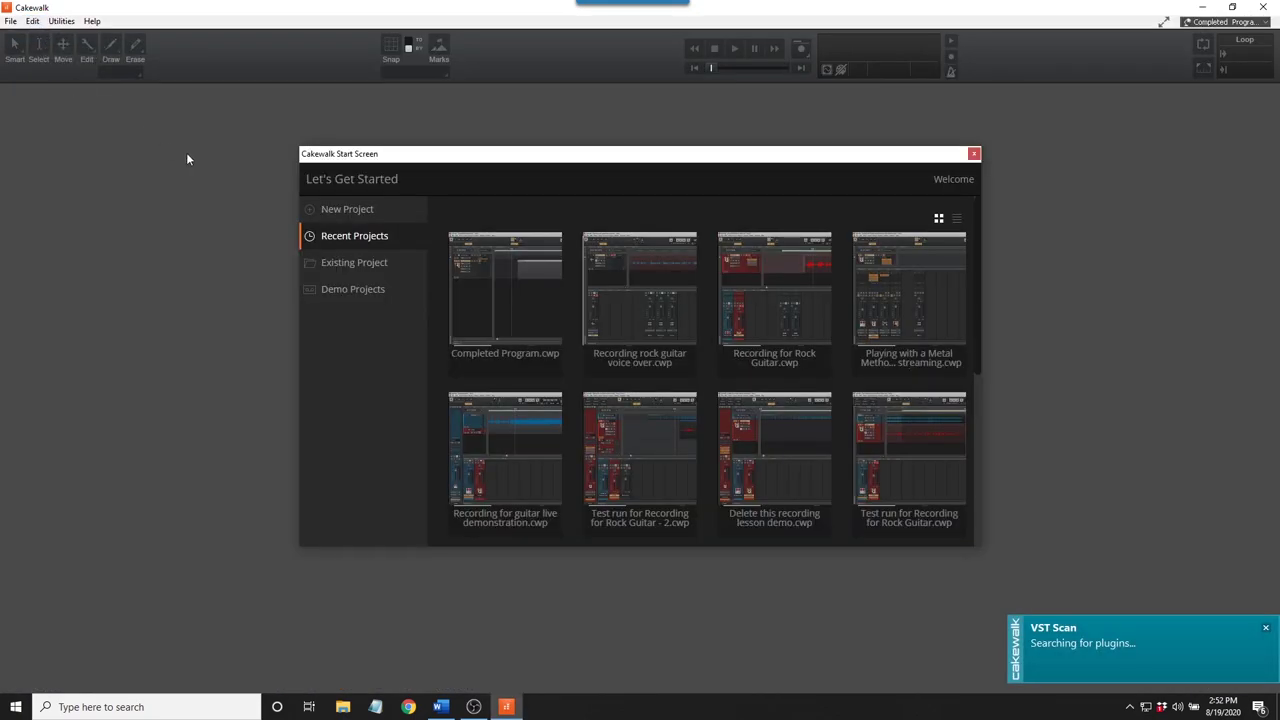
click(345, 209)
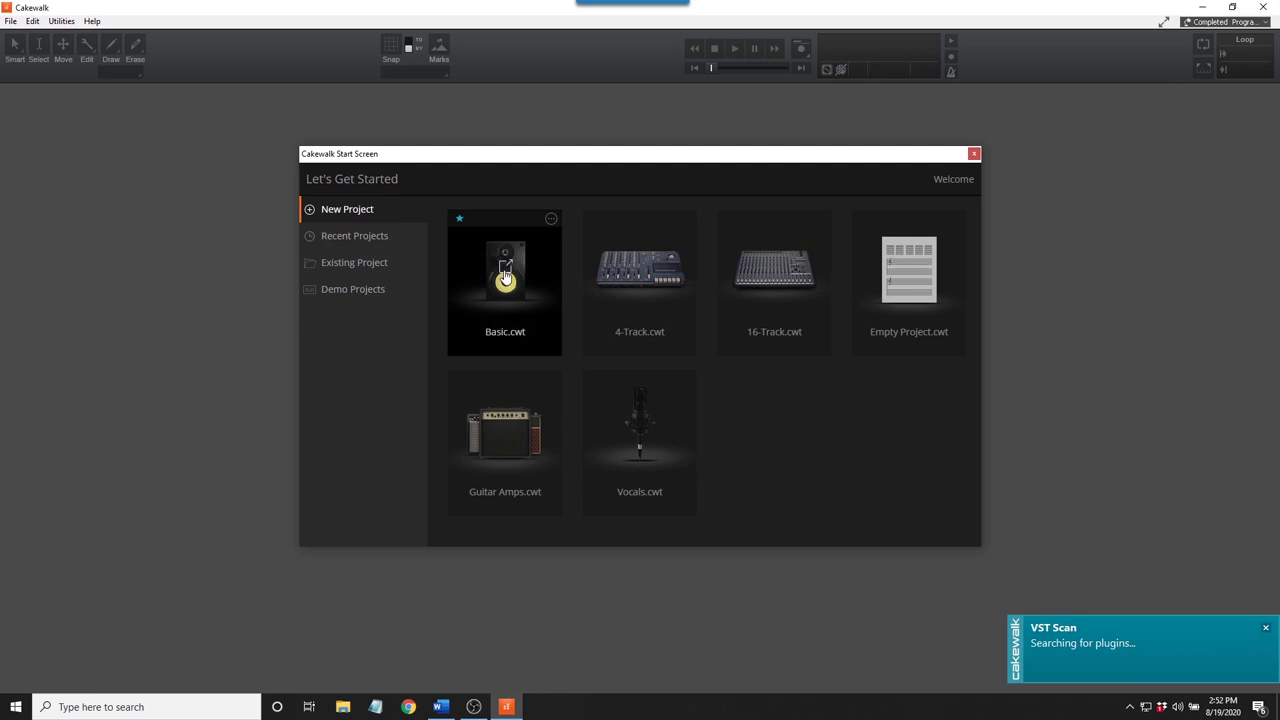
click(502, 286)
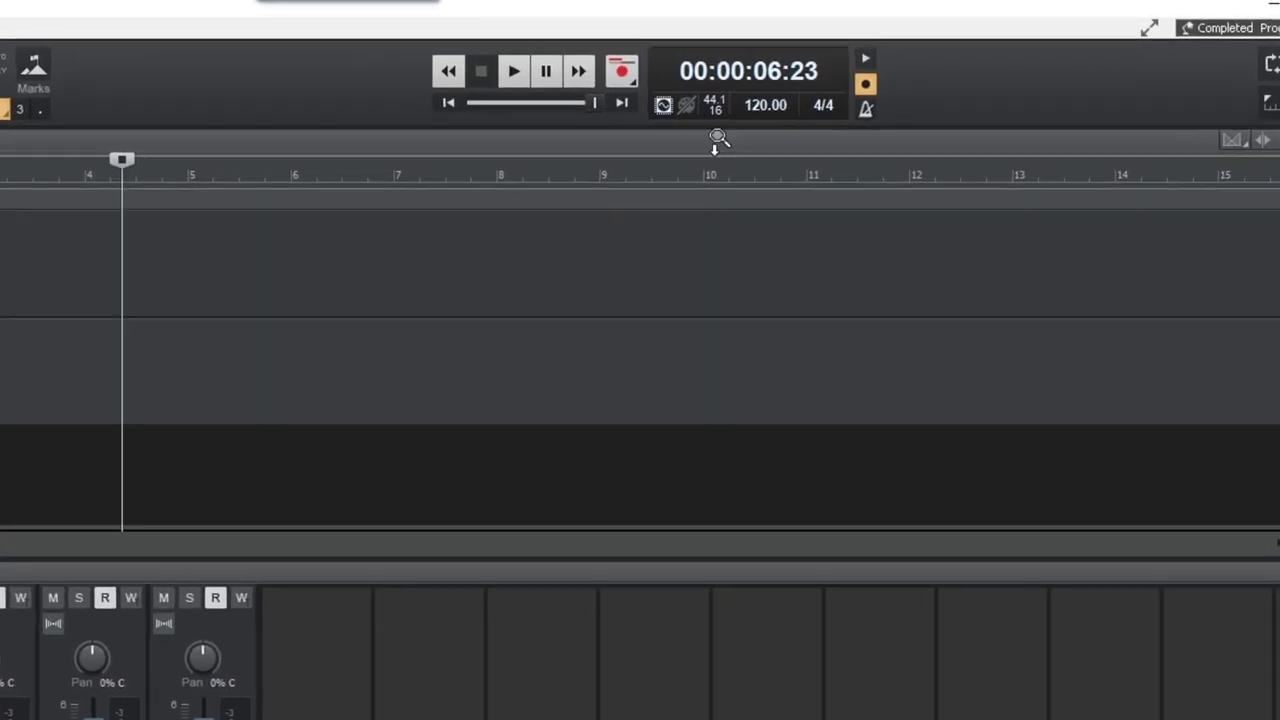
- Set the Control Bar tempo to 110 BPM, then open Preferences with P
double_click(783, 100)
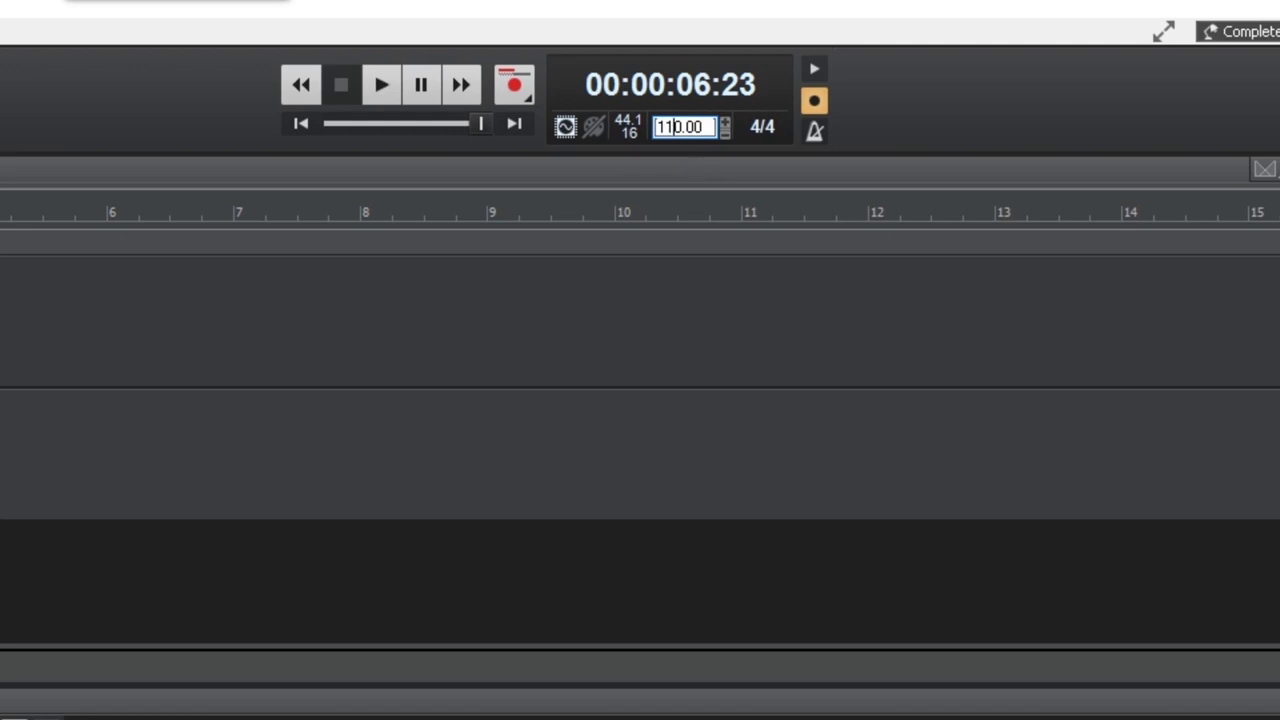
text(1)
key(Return)
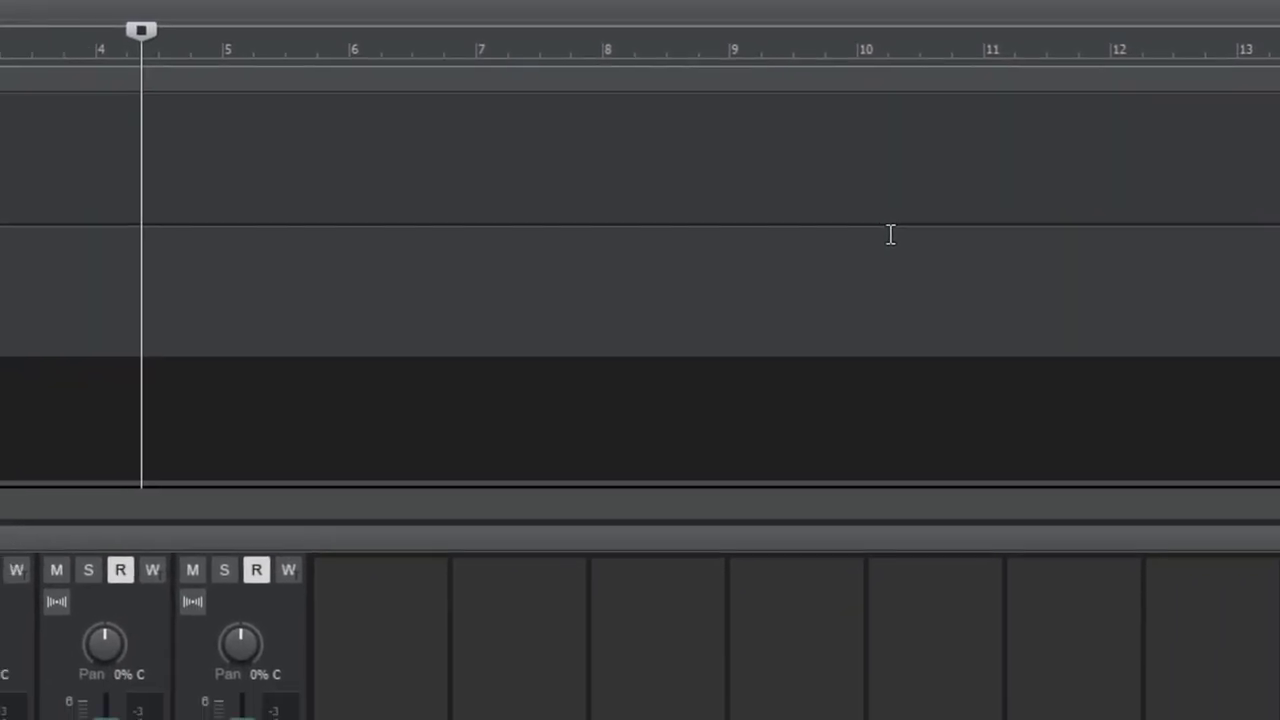
key(p)
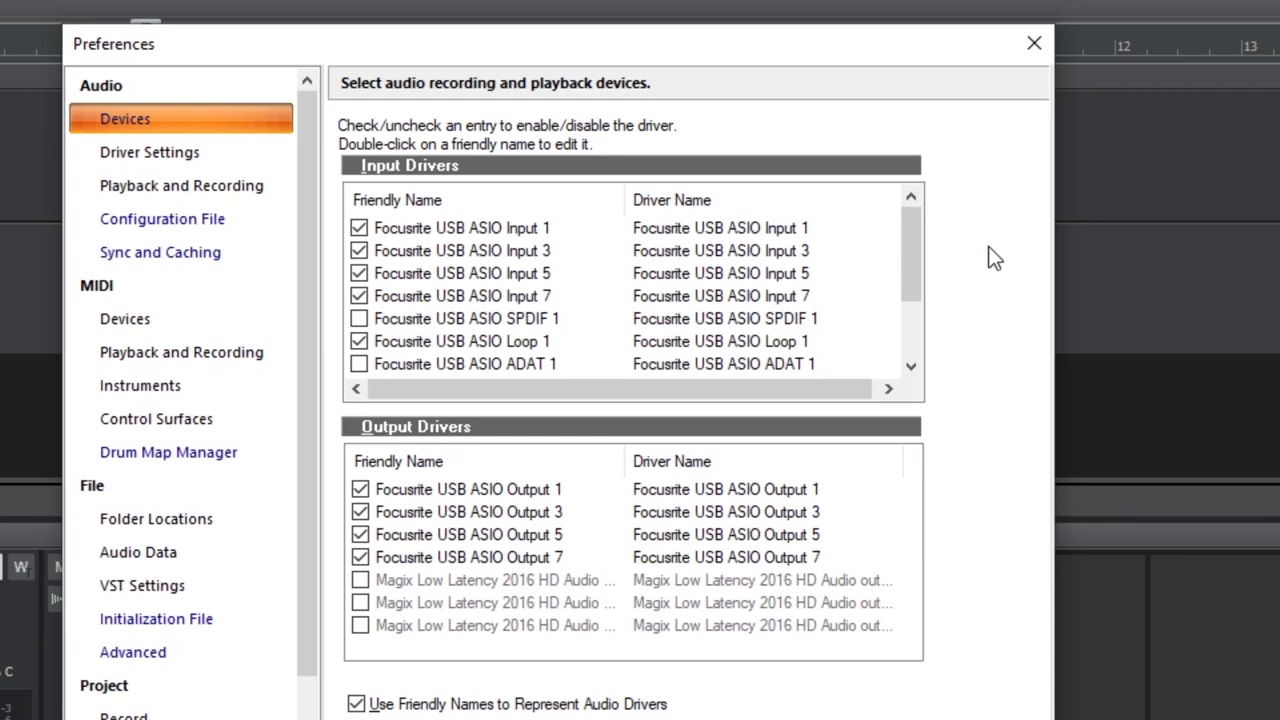
- Keep Focusrite USB ASIO Input 1 enabled and disable the Output 1 driver
click(358, 230)
click(358, 229)
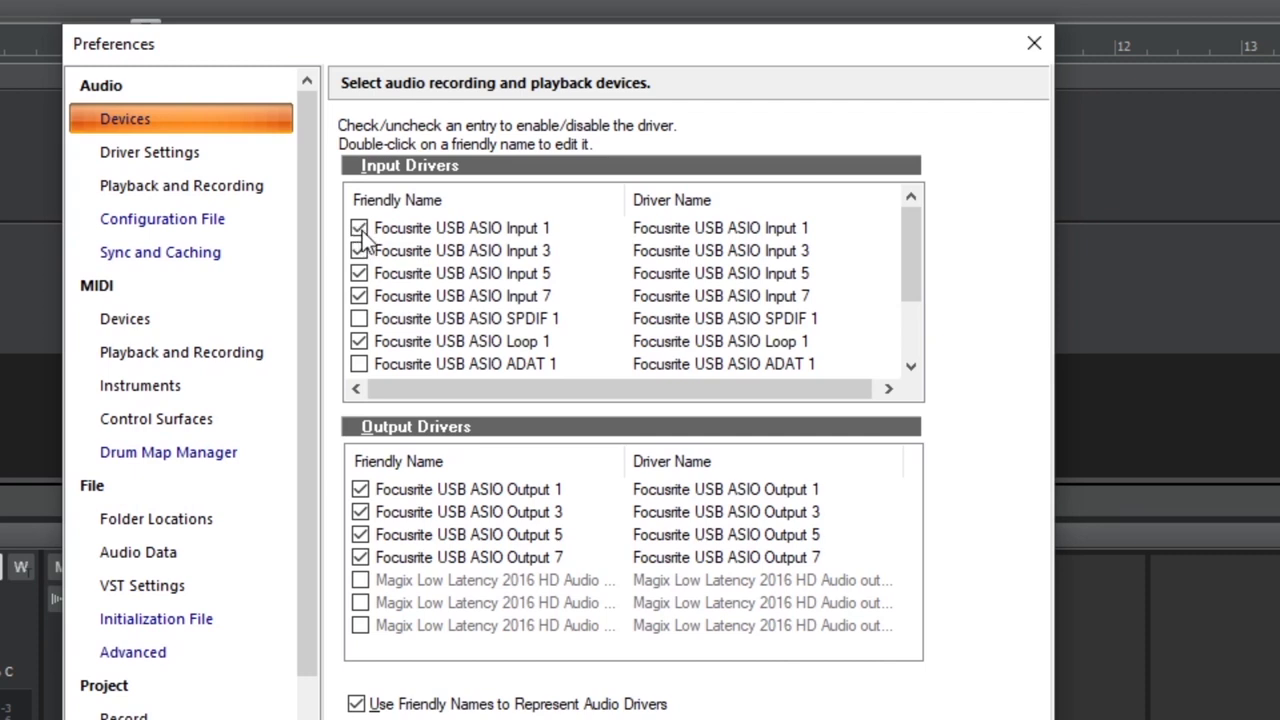
click(360, 490)
- Confirm a 44100 sampling rate in Driver Settings and ASIO playback and recording driver mode
click(165, 158)
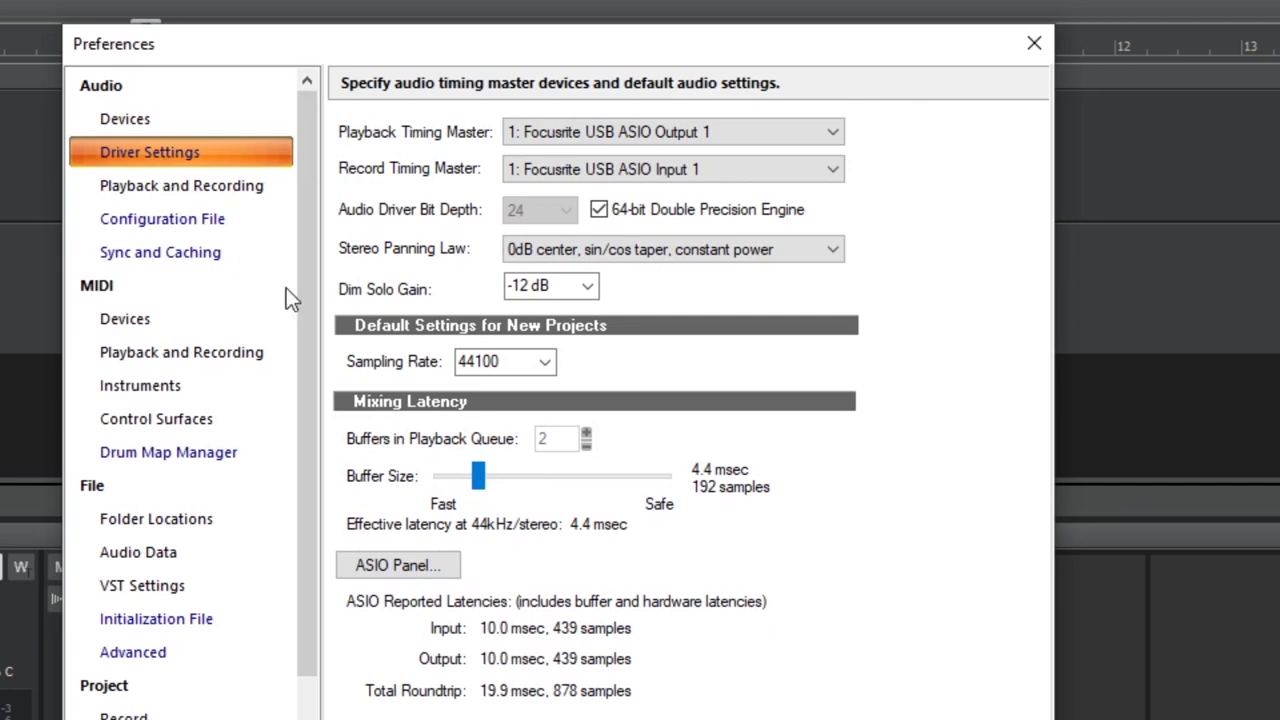
click(543, 363)
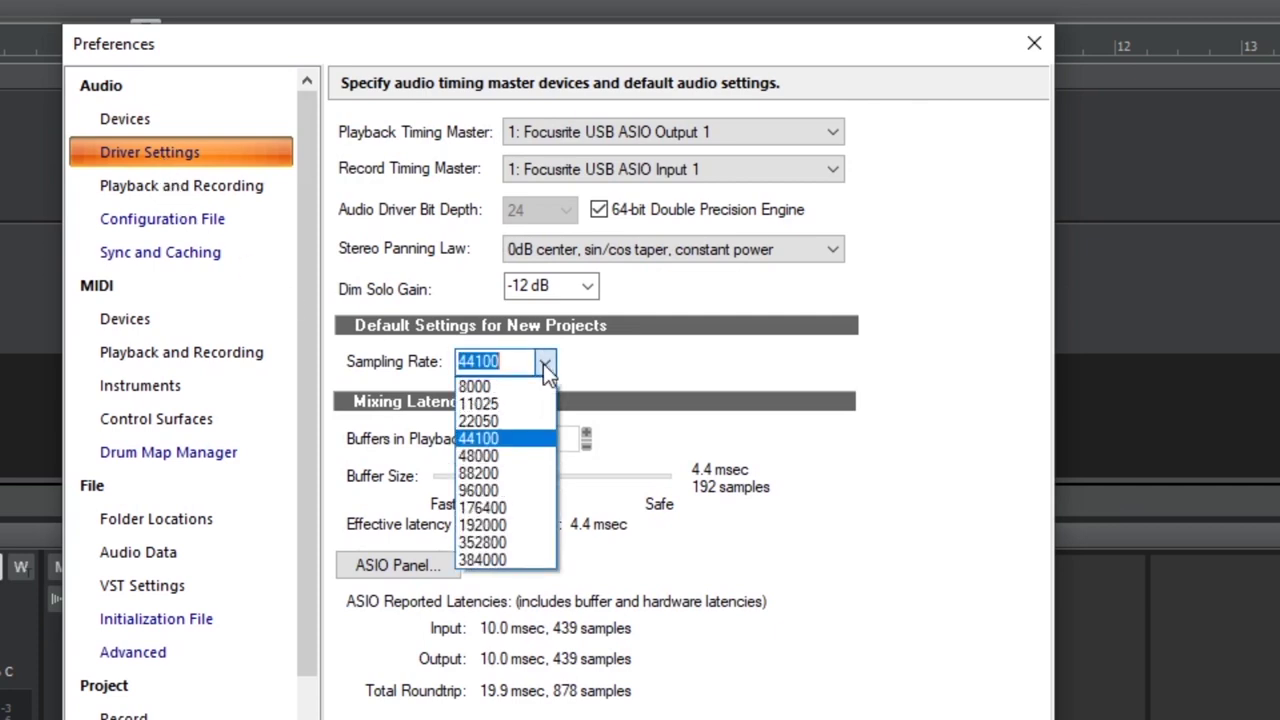
click(502, 447)
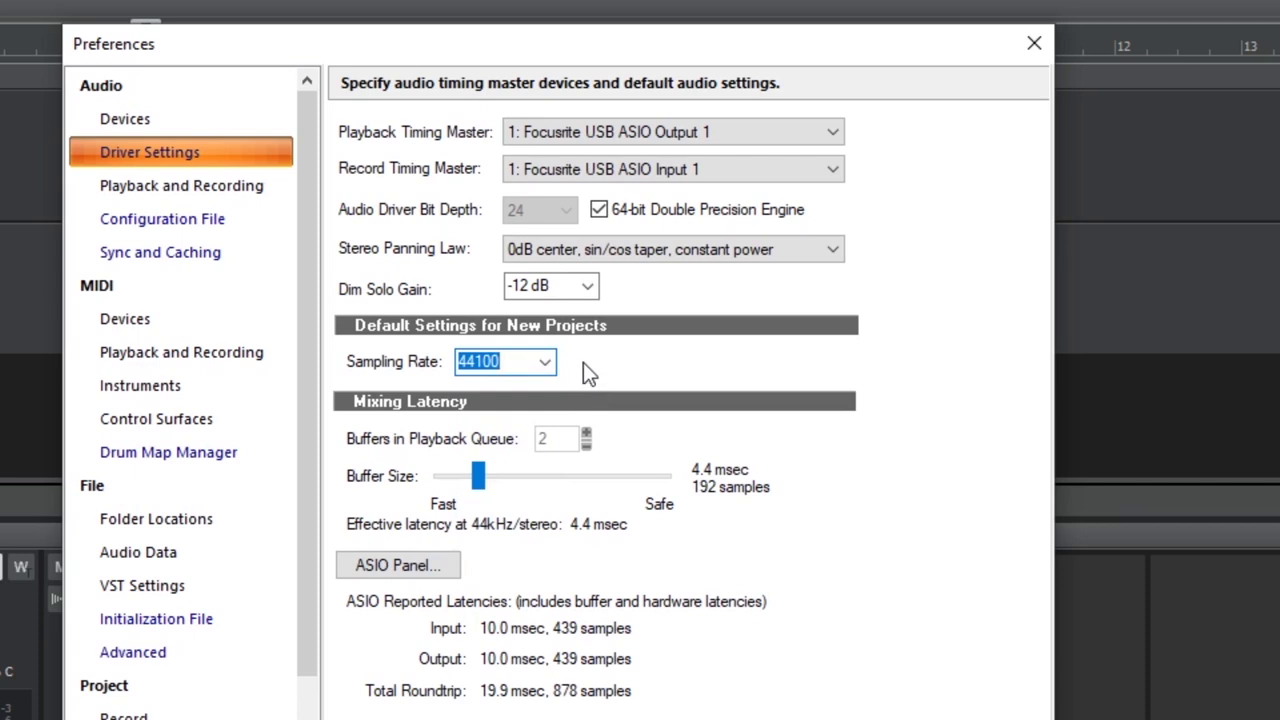
click(195, 190)
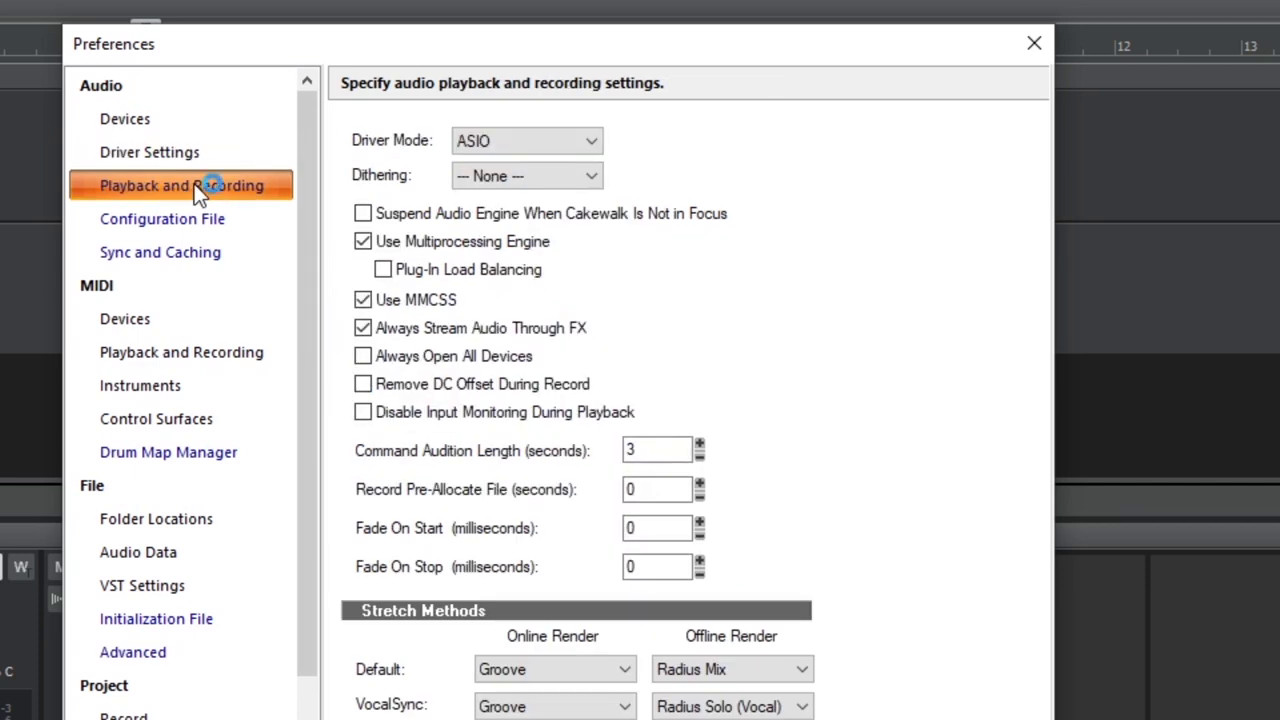
click(597, 143)
click(537, 218)
- Check the default Folder Locations, then view the VST Settings page in Preferences
click(186, 521)
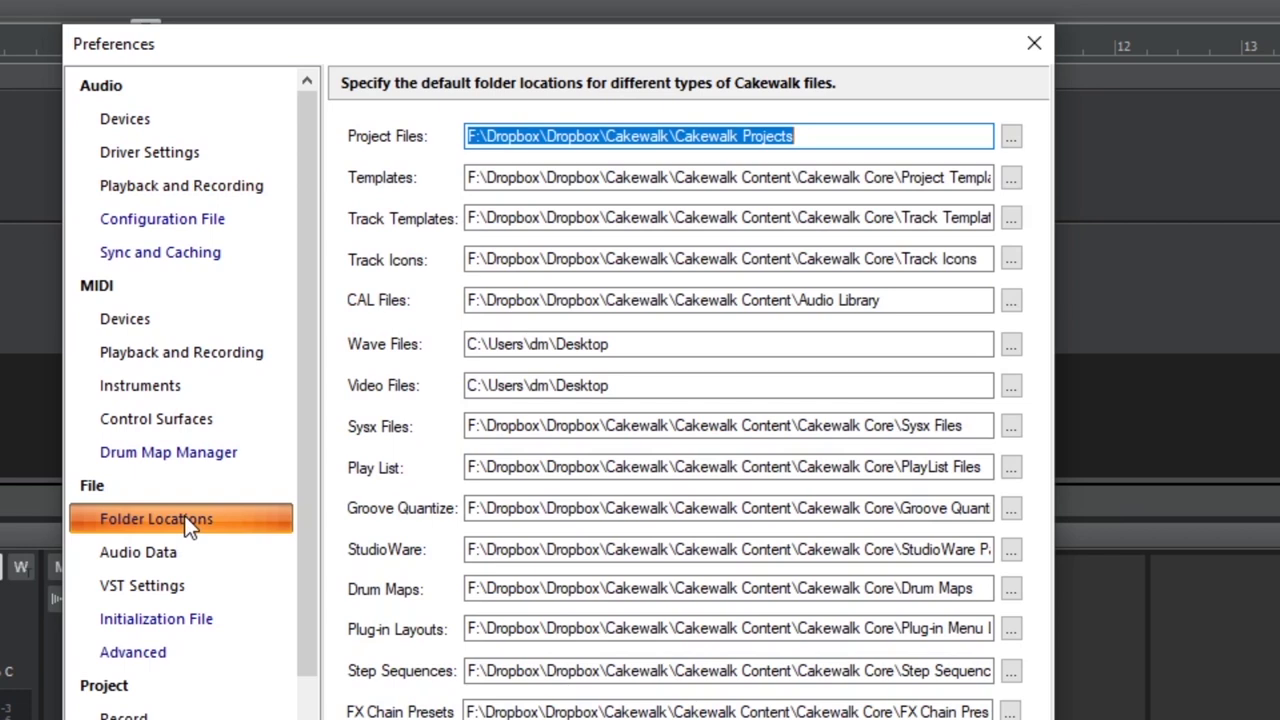
click(167, 592)
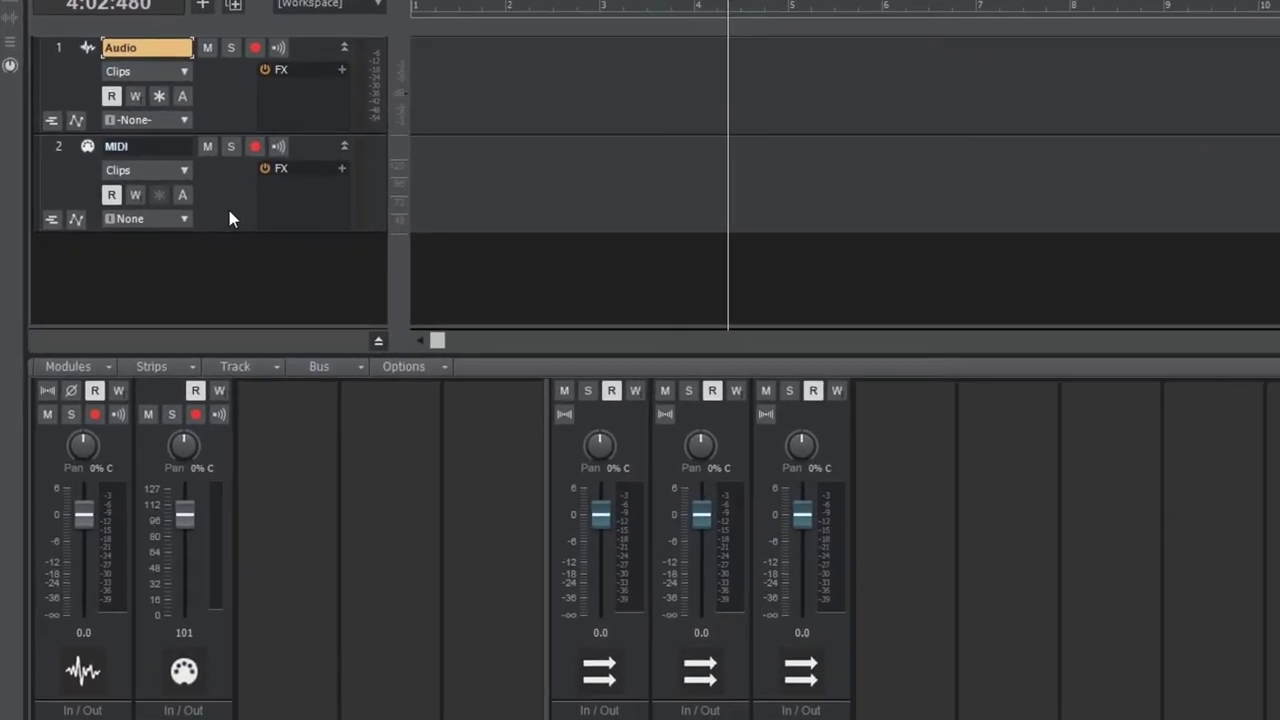
- Delete the MIDI track from its track header's context menu
right_click(206, 213)
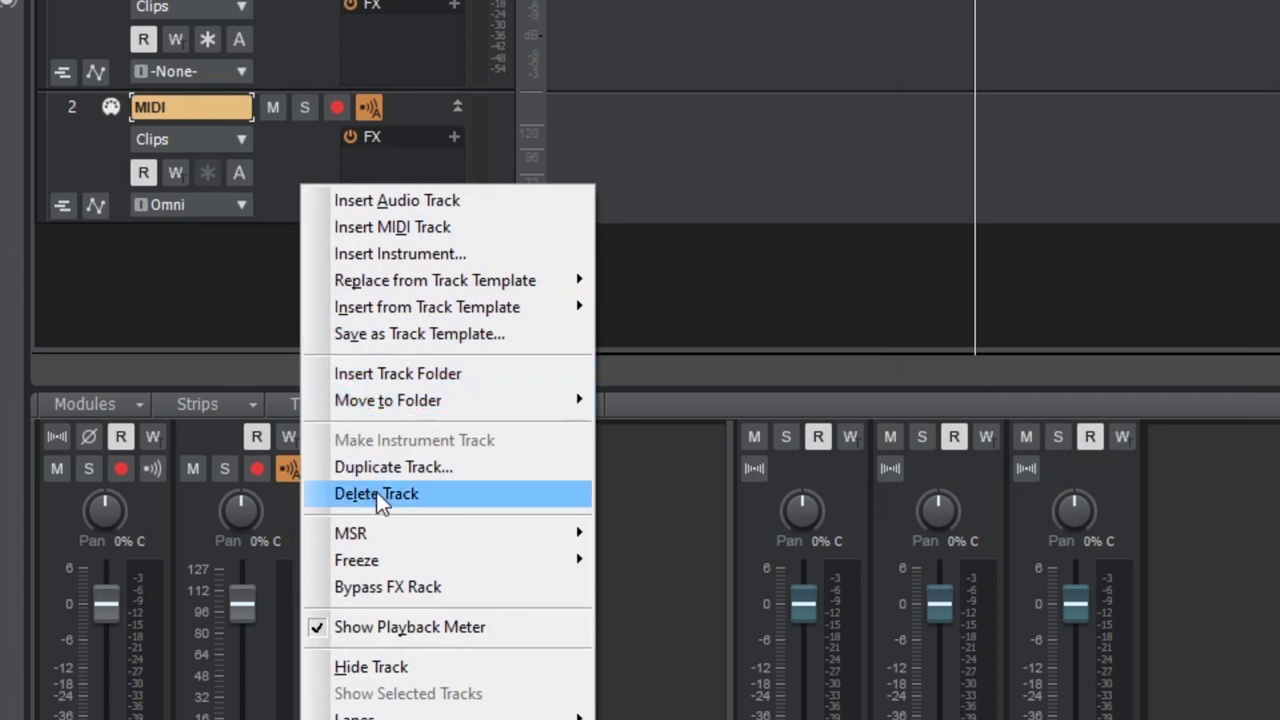
click(378, 495)
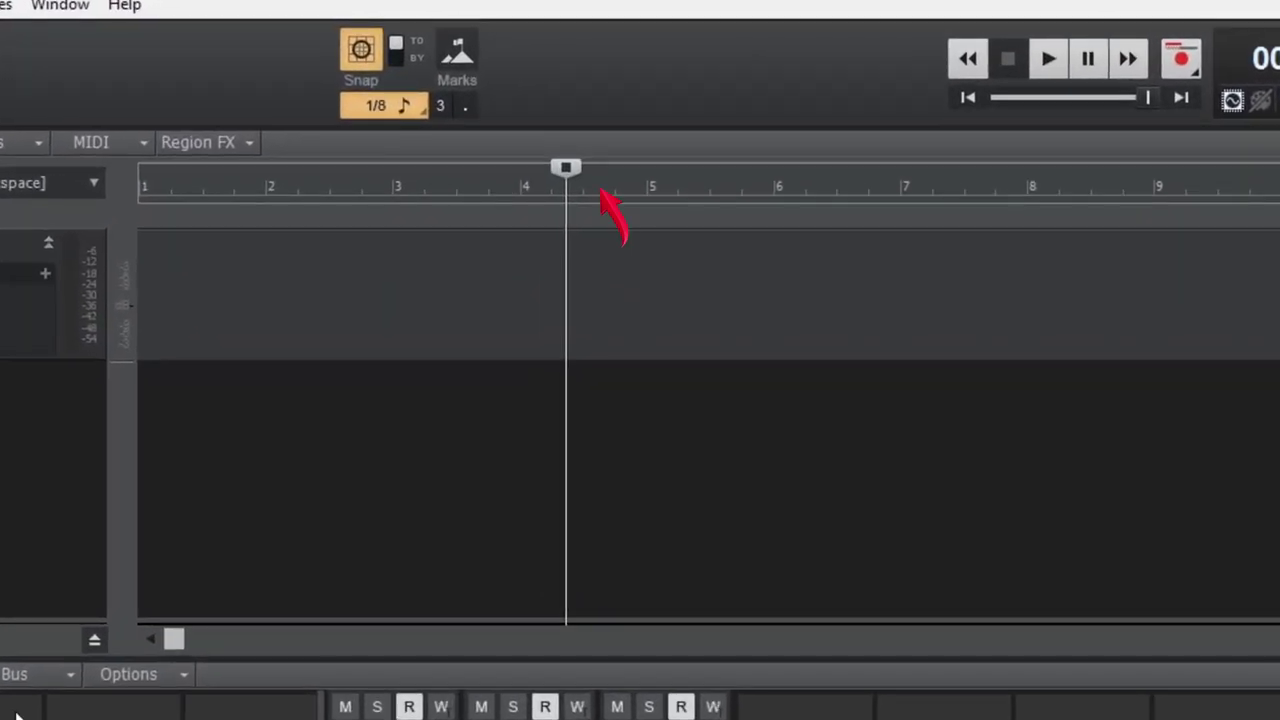
- Place the Now Time just before bar 5 and play then stop to observe the rewind
drag(563, 168, 812, 170)
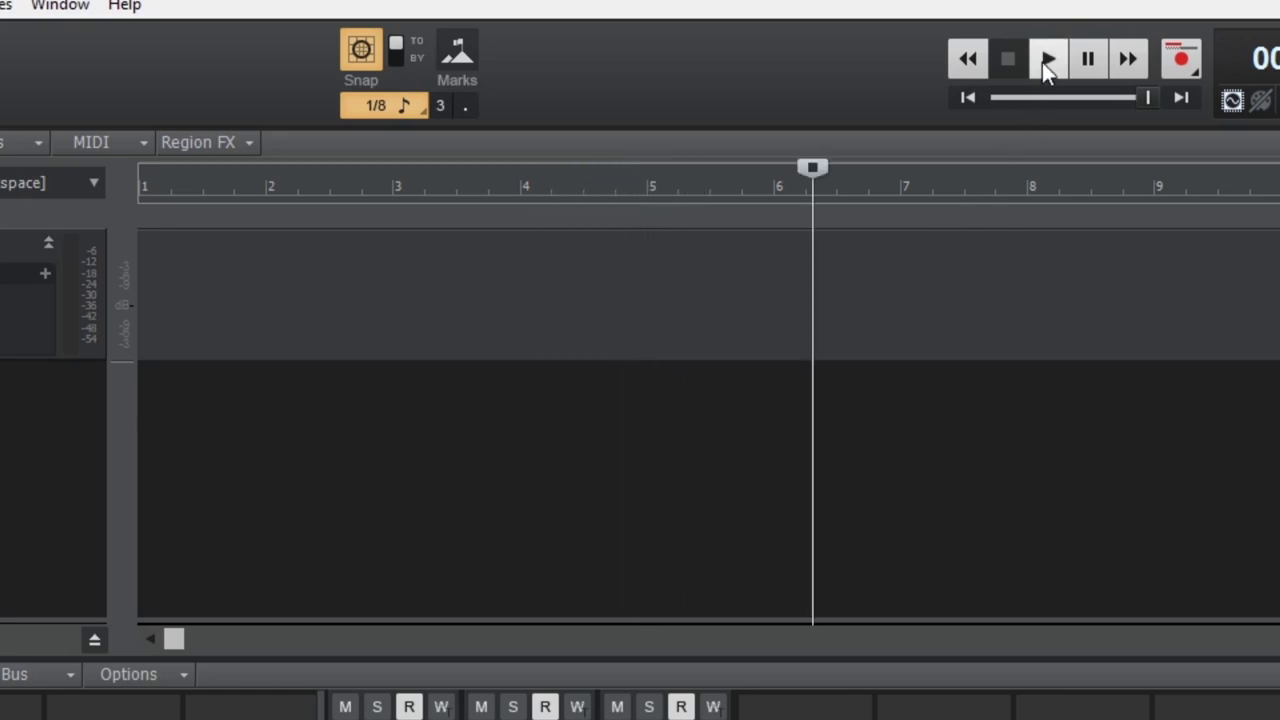
click(1045, 60)
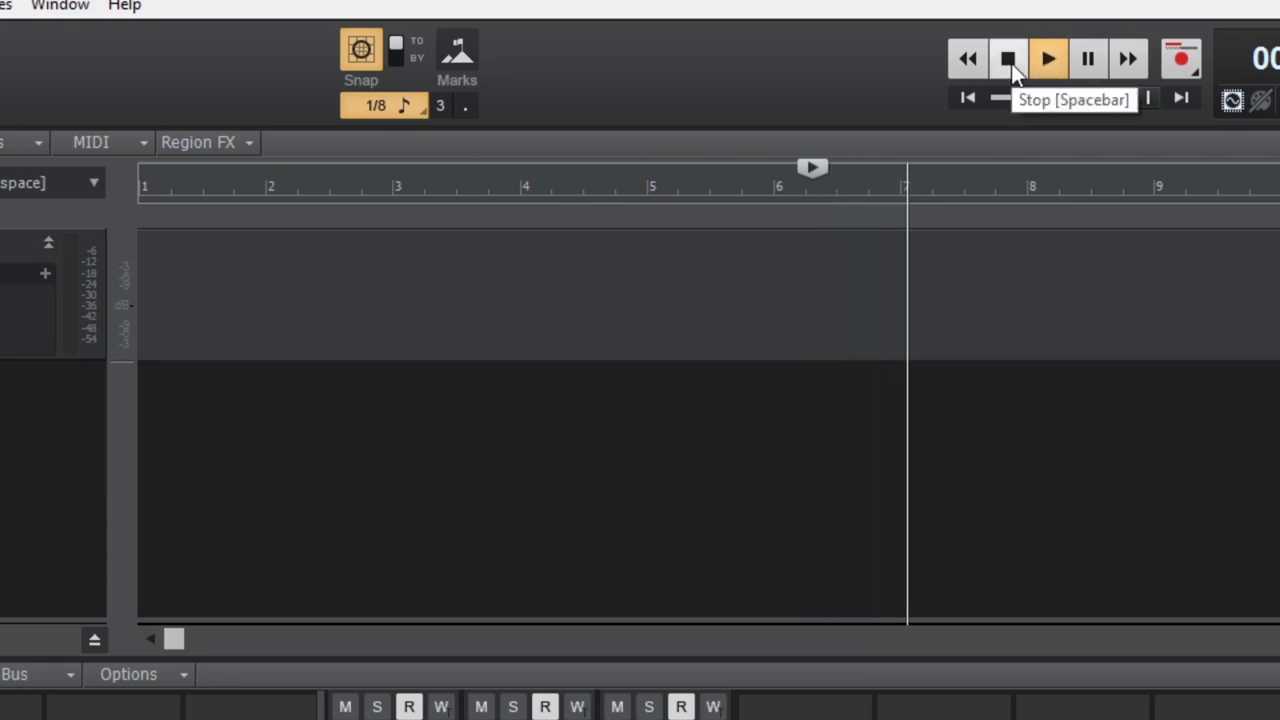
click(1012, 63)
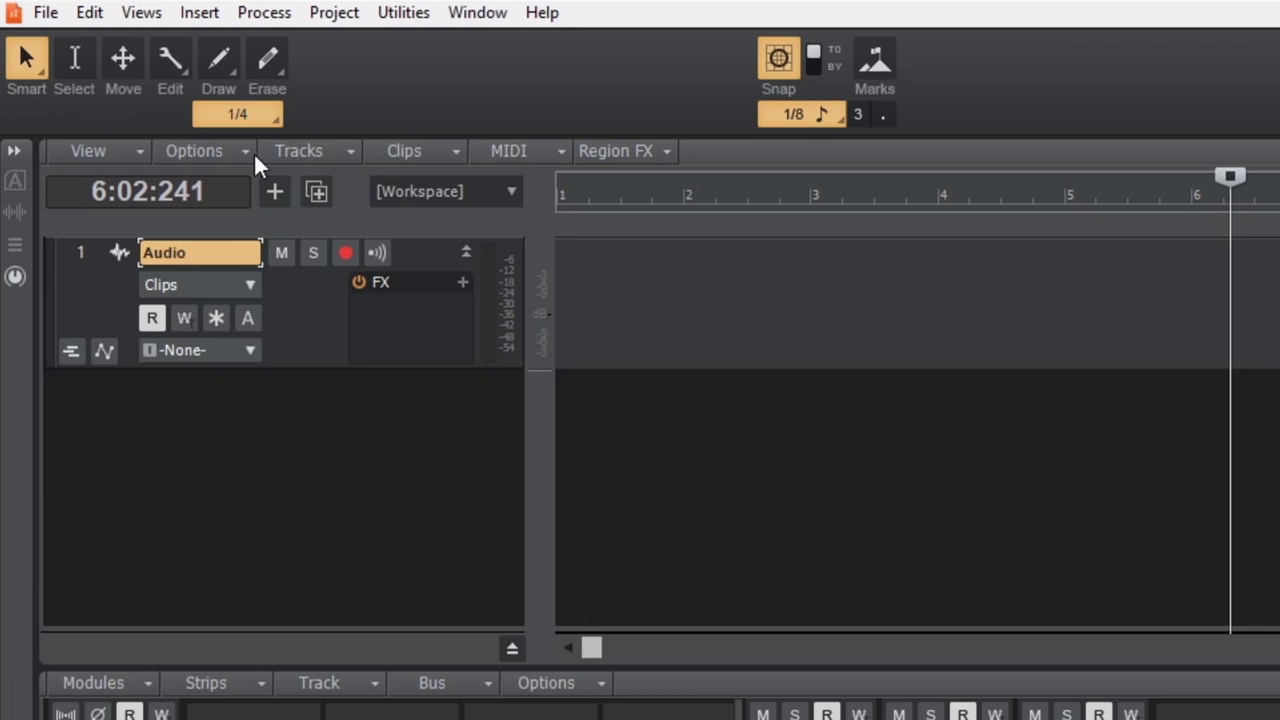
- Uncheck 'On Stop, Rewind to Now Marker' and confirm playback now stops in place
click(253, 153)
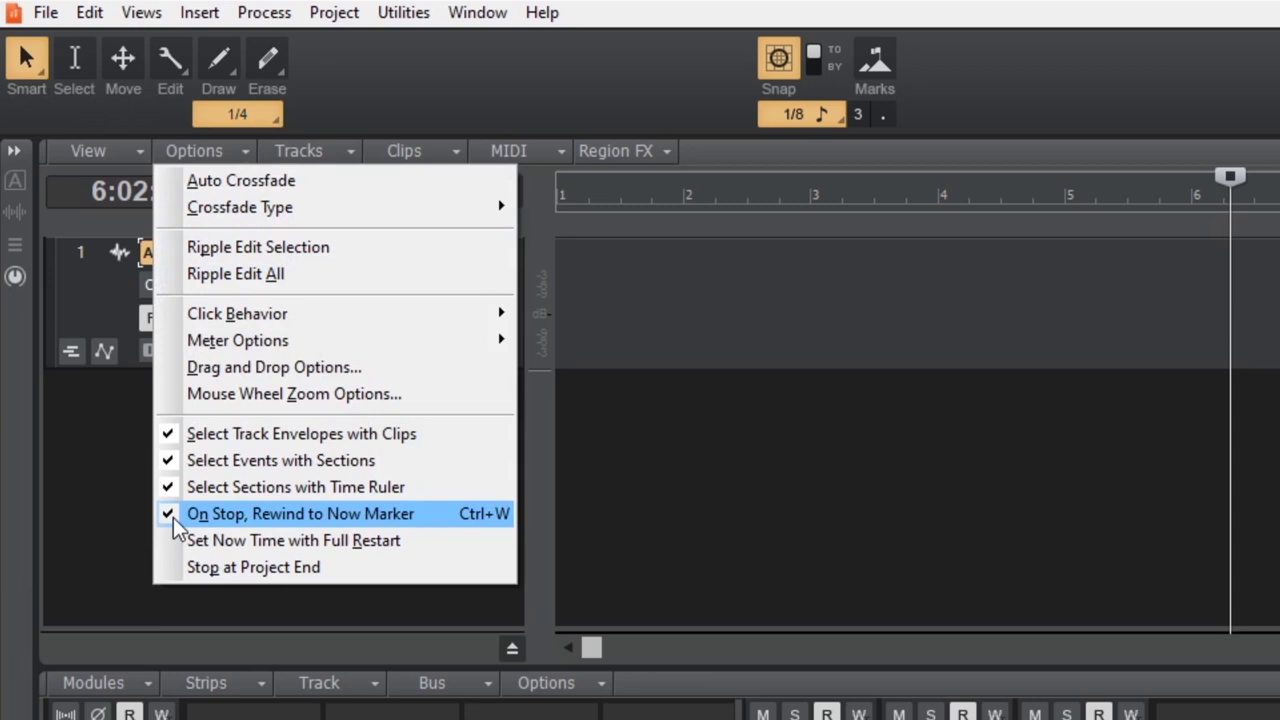
click(174, 515)
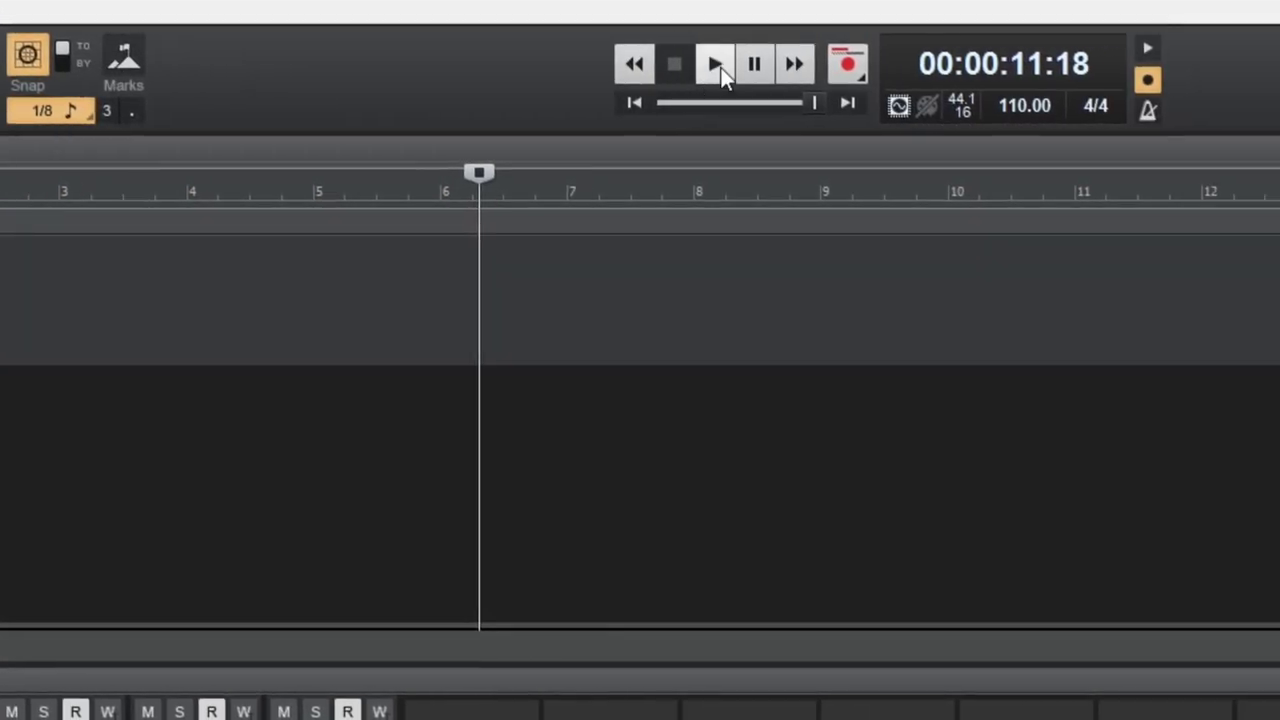
click(718, 68)
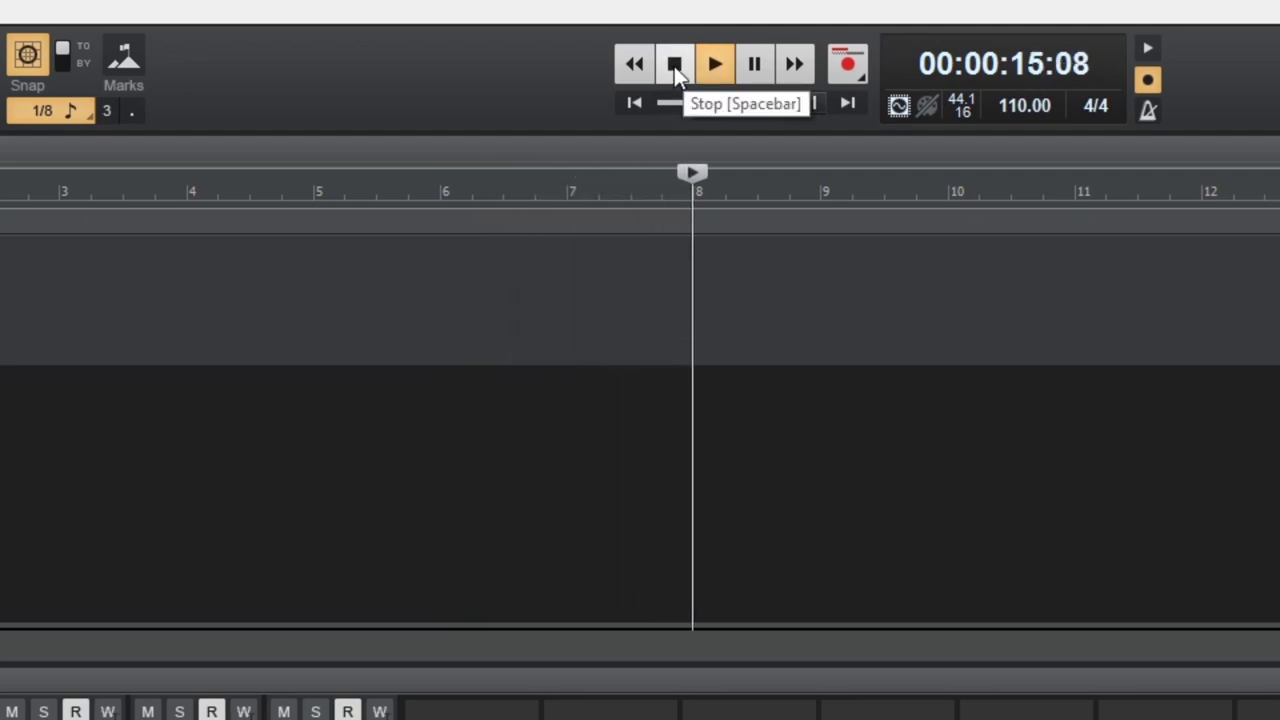
click(674, 66)
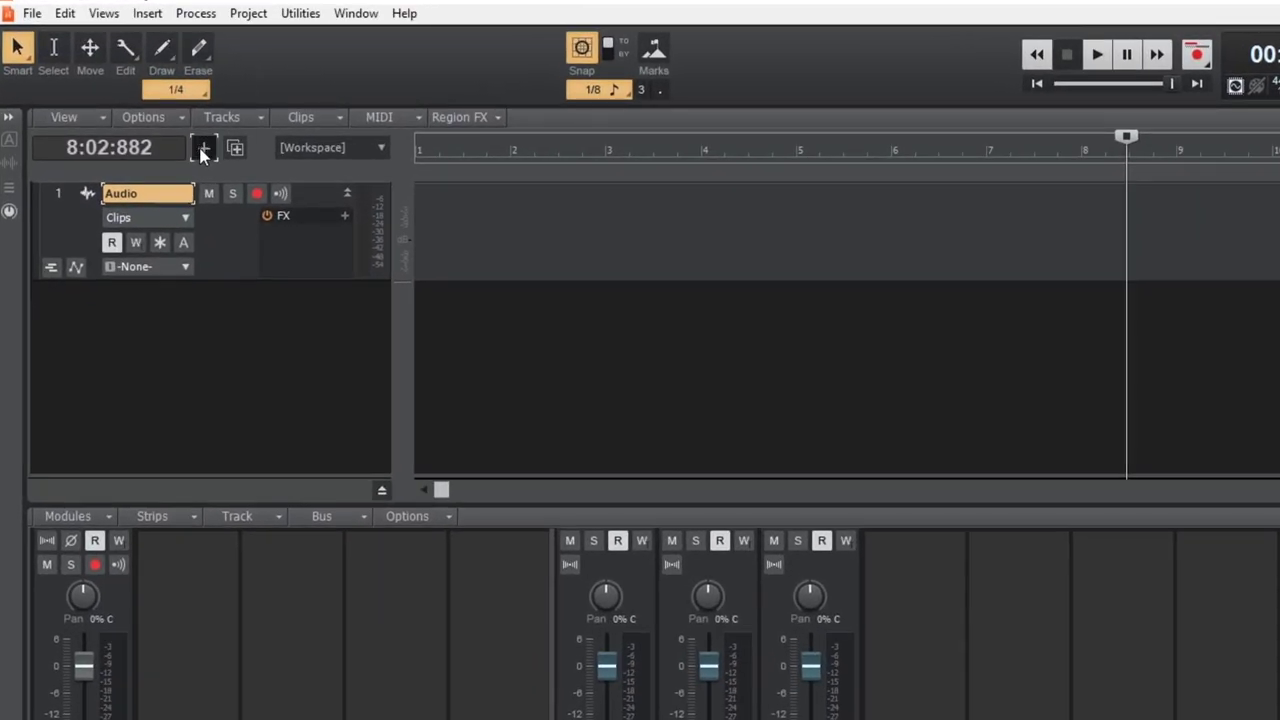
- Add a new Audio track and rename the tracks to Backing Track and 'Lead Guitar'
click(203, 149)
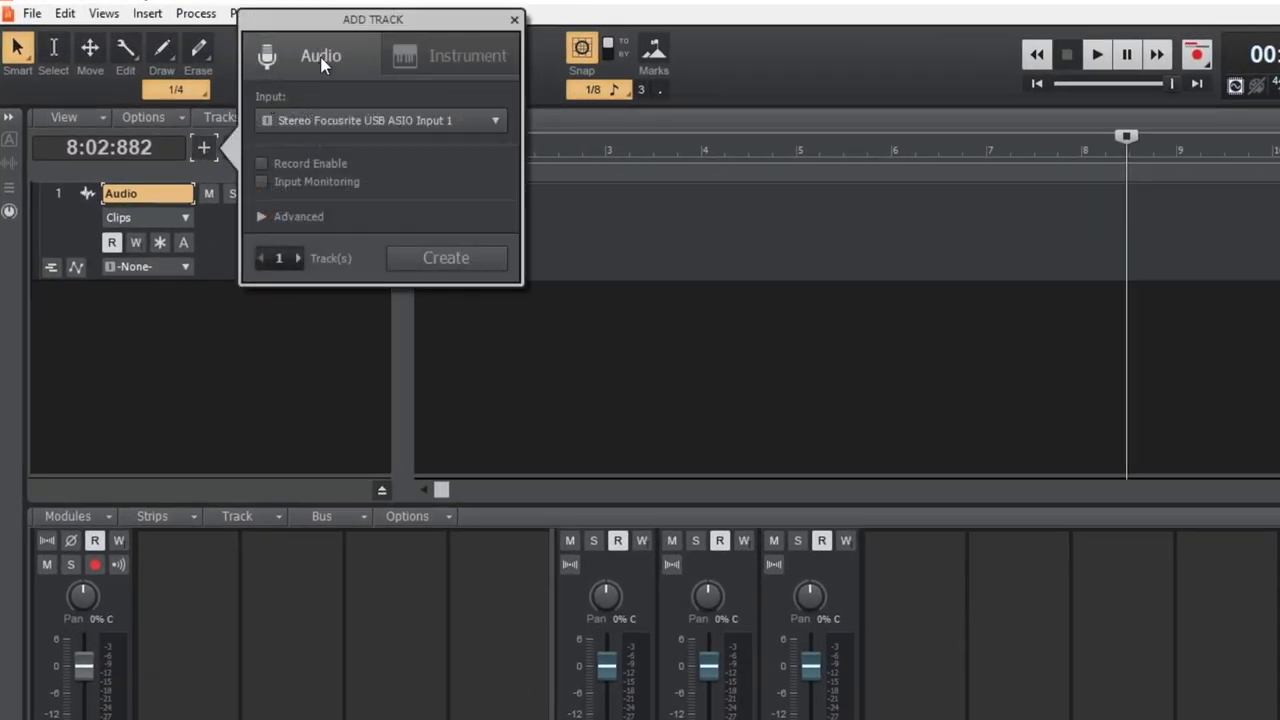
click(446, 262)
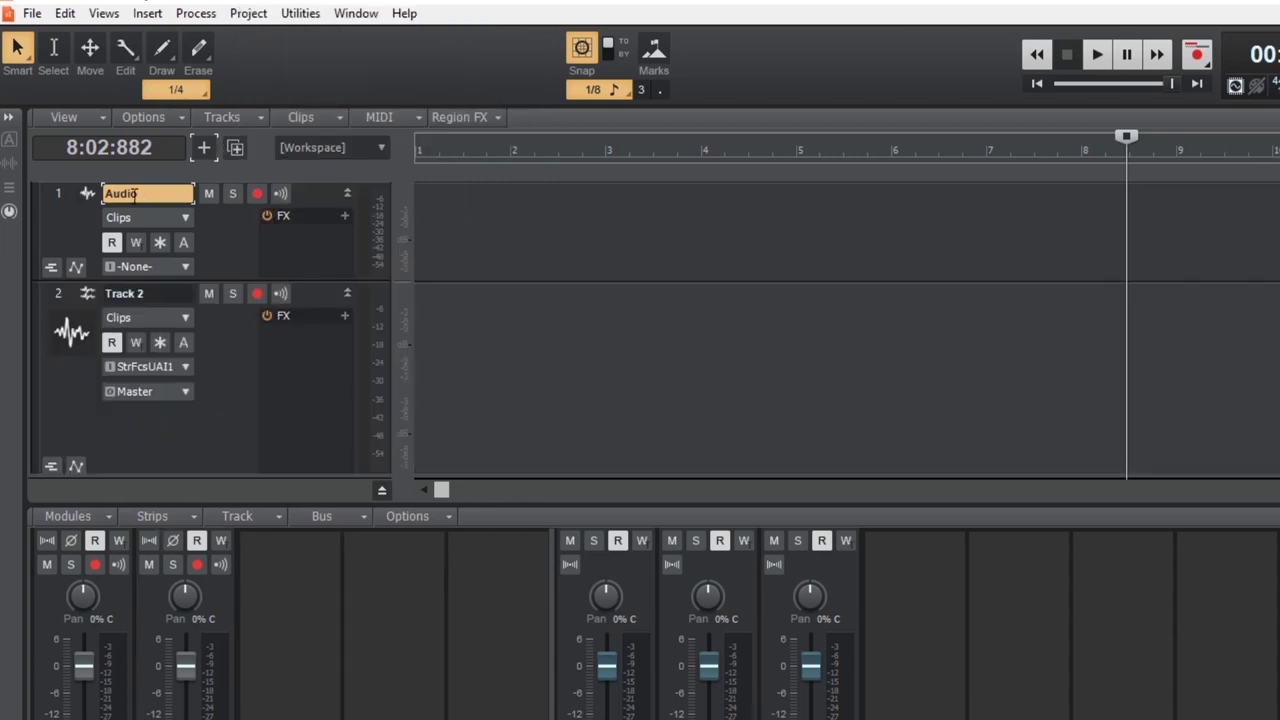
double_click(146, 195)
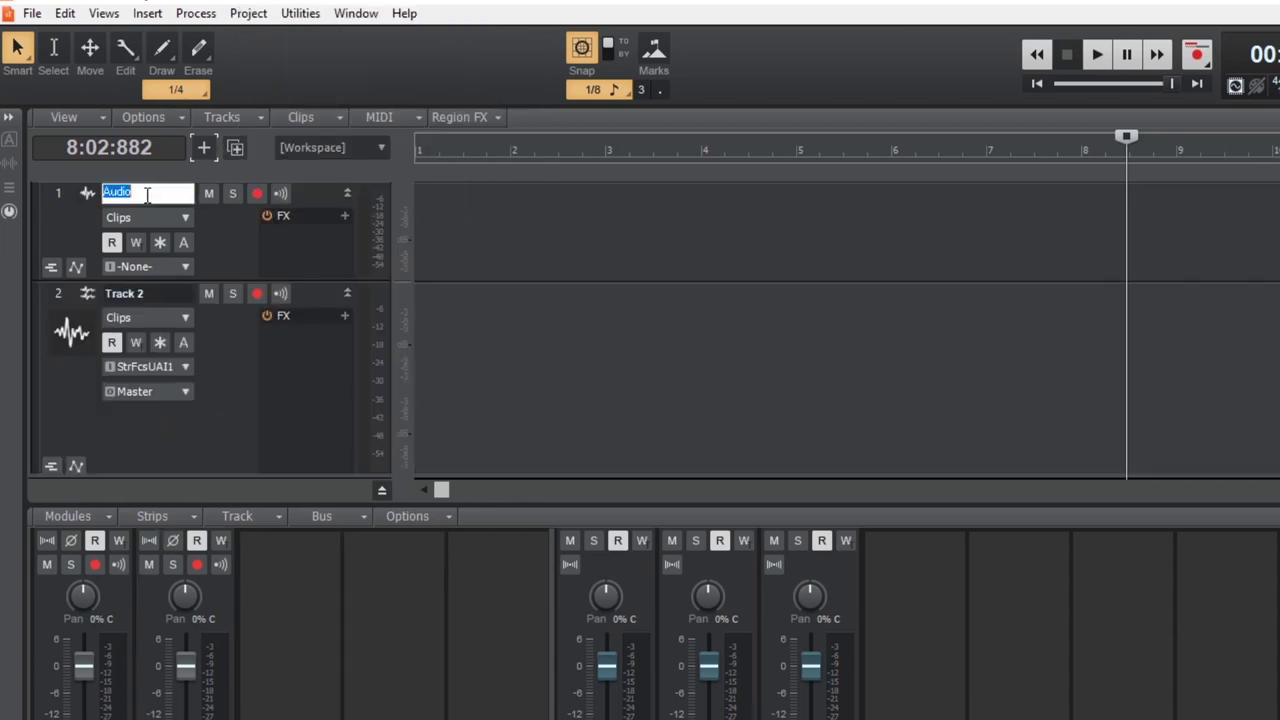
double_click(150, 293)
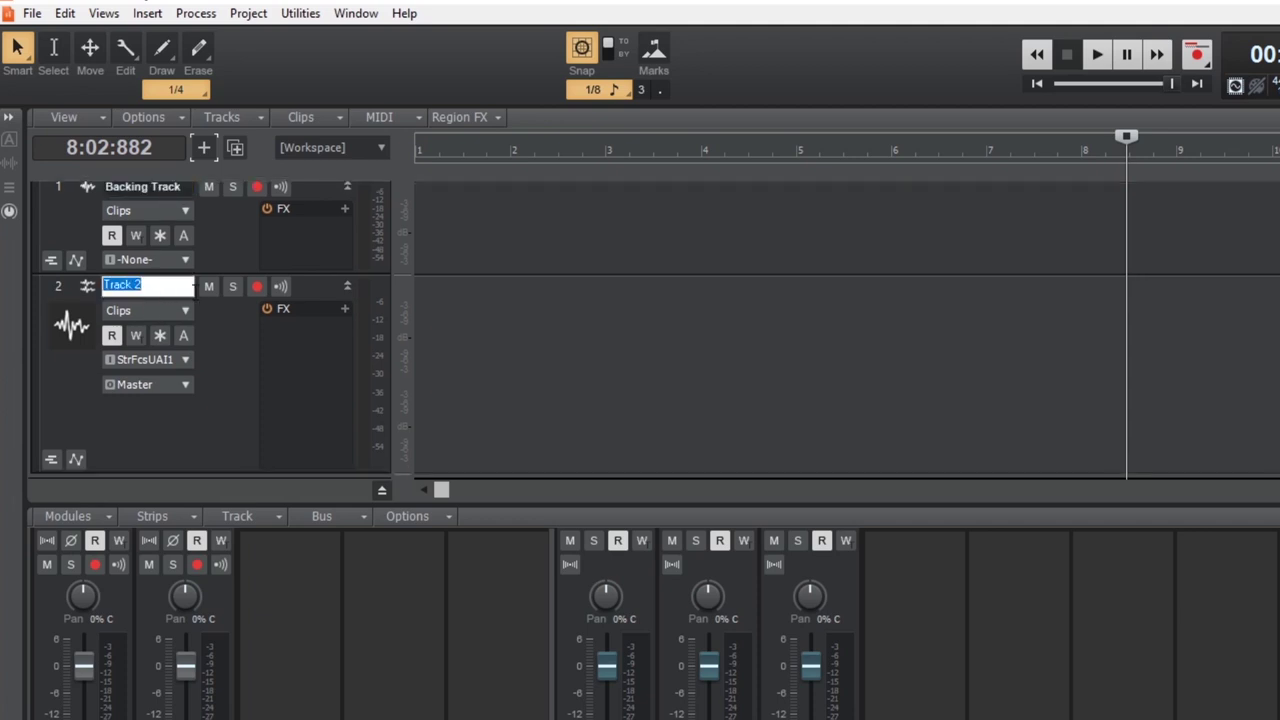
key(BackSpace)
text(Lead Guitar)
- Load 'reel to reel 2.bmp' from the Custom icons folder as Backing Track's icon
click(56, 214)
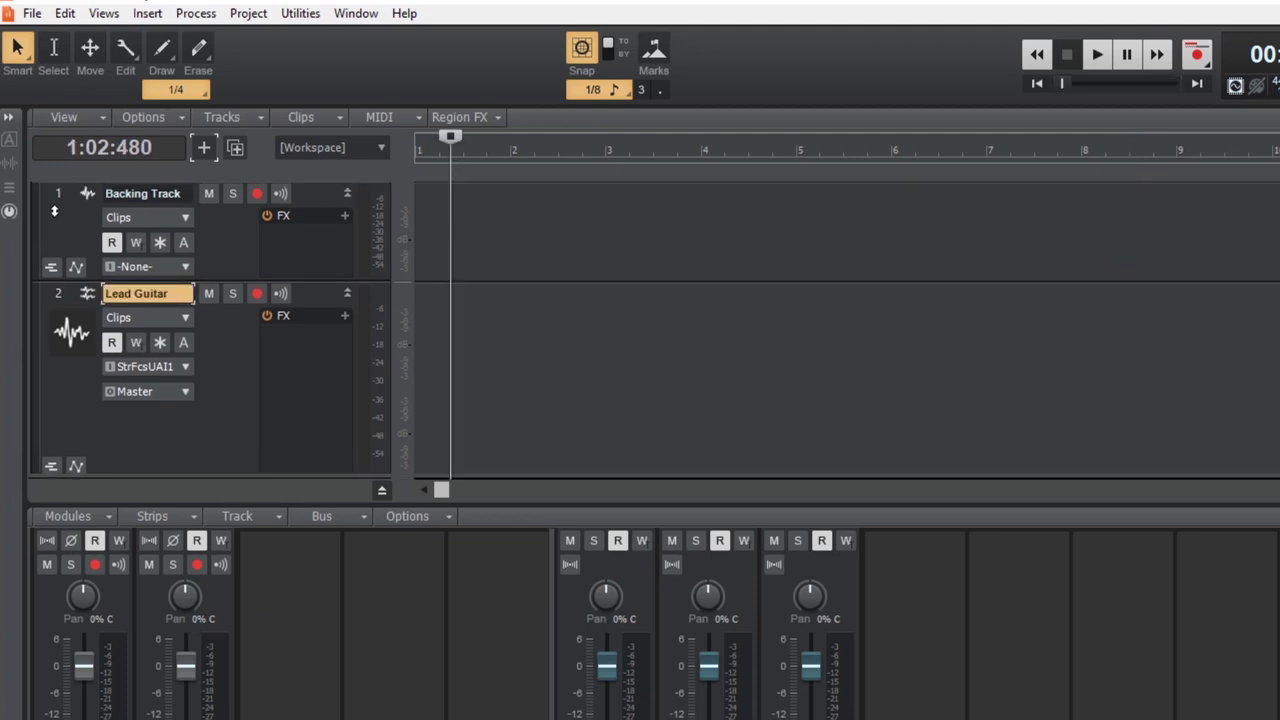
right_click(57, 218)
click(100, 223)
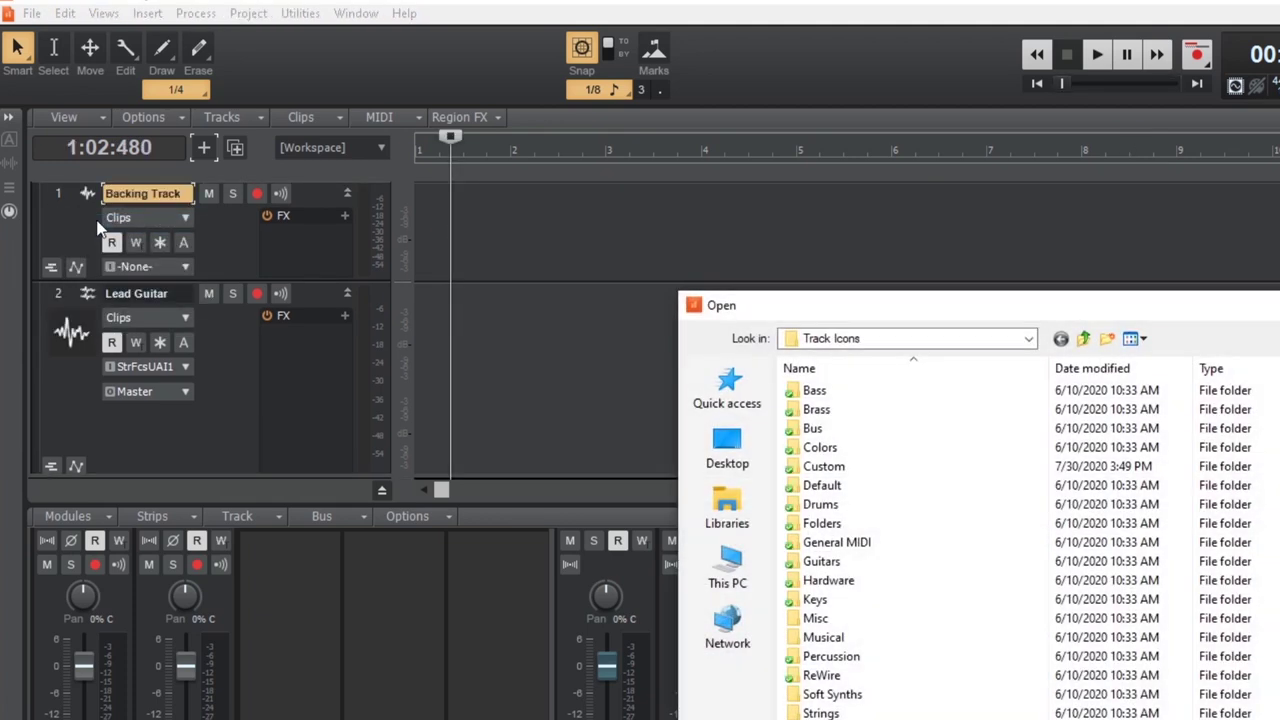
double_click(826, 467)
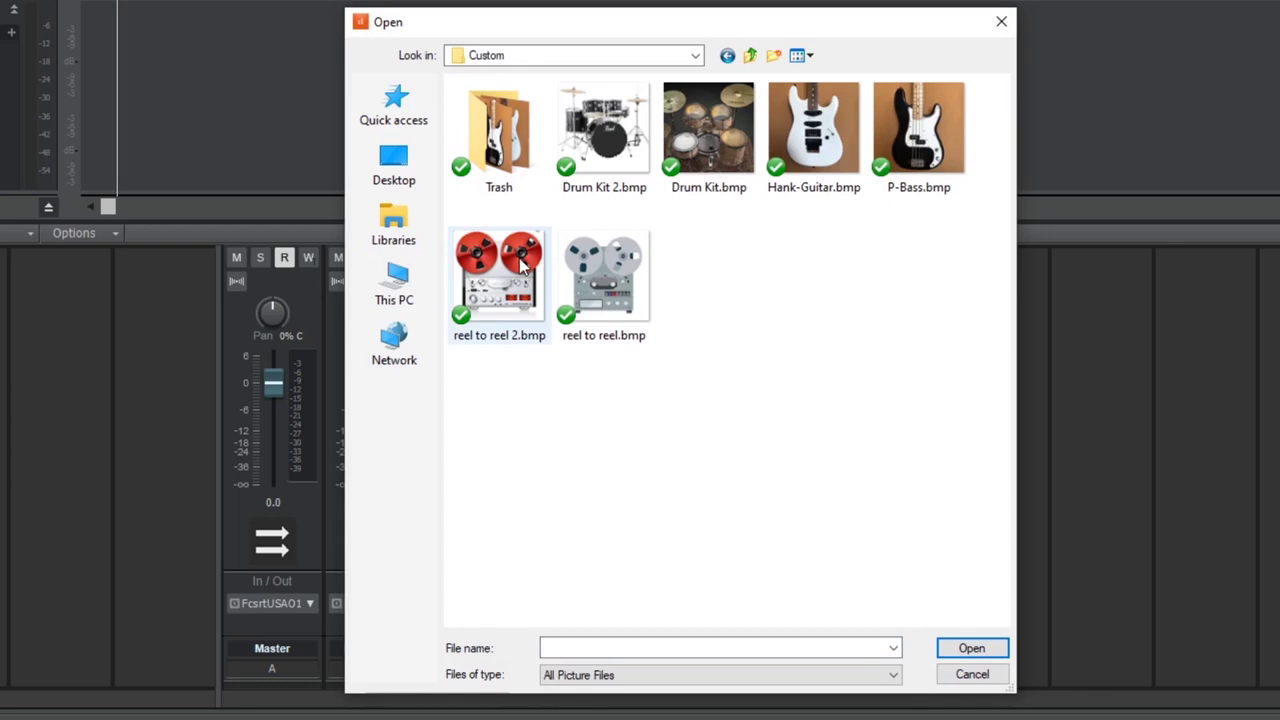
double_click(520, 262)
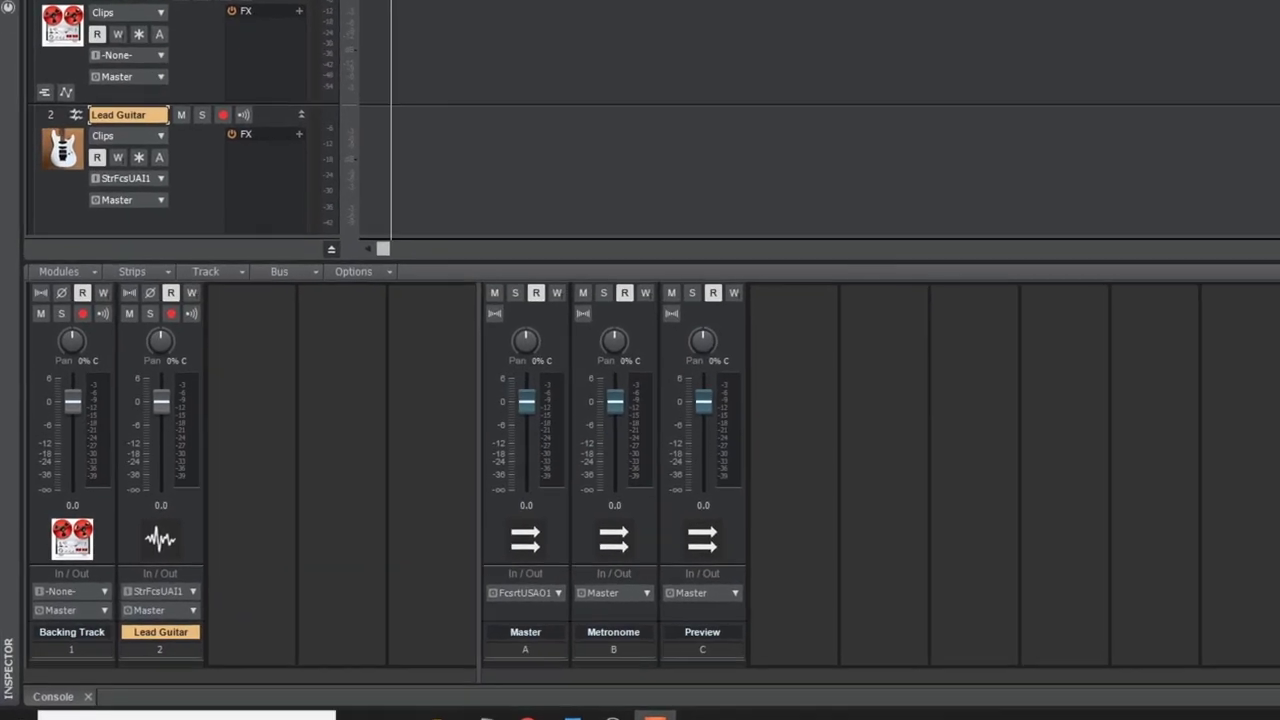
key(d)
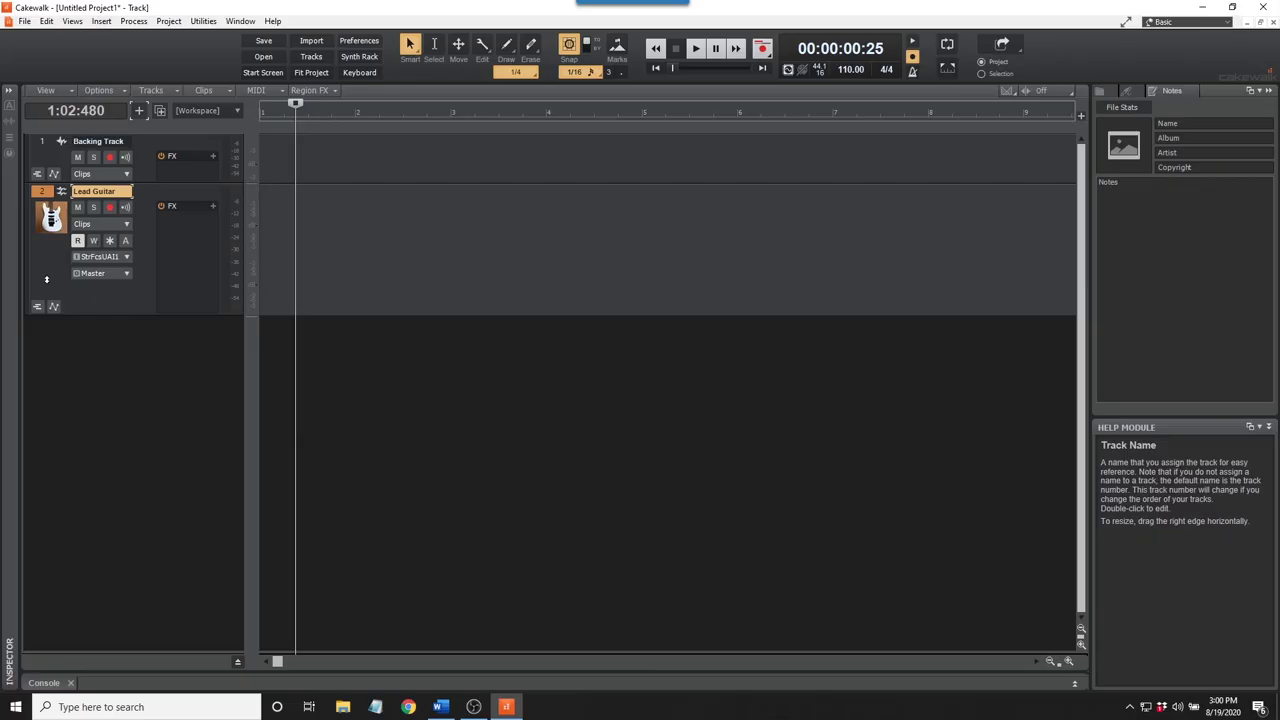
- Set Lead Guitar's input to Left Focusrite USB ASIO Input 3
click(127, 258)
mouse_move(177, 287)
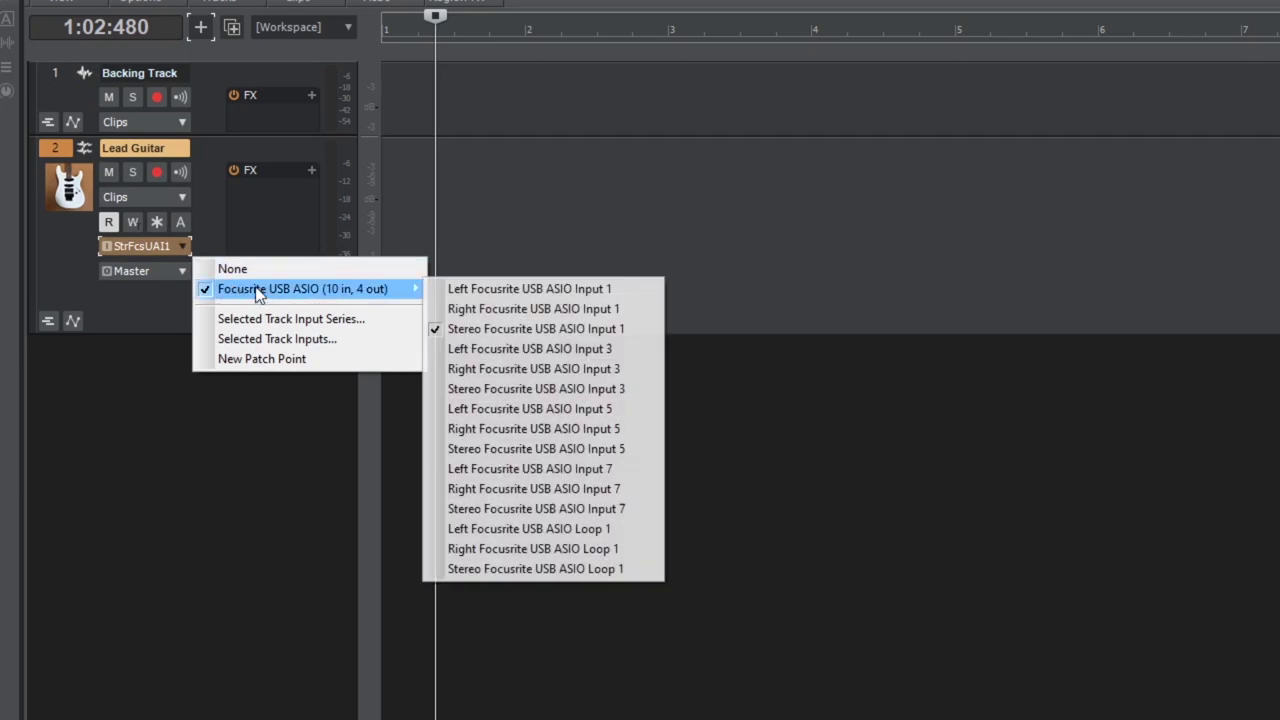
click(511, 349)
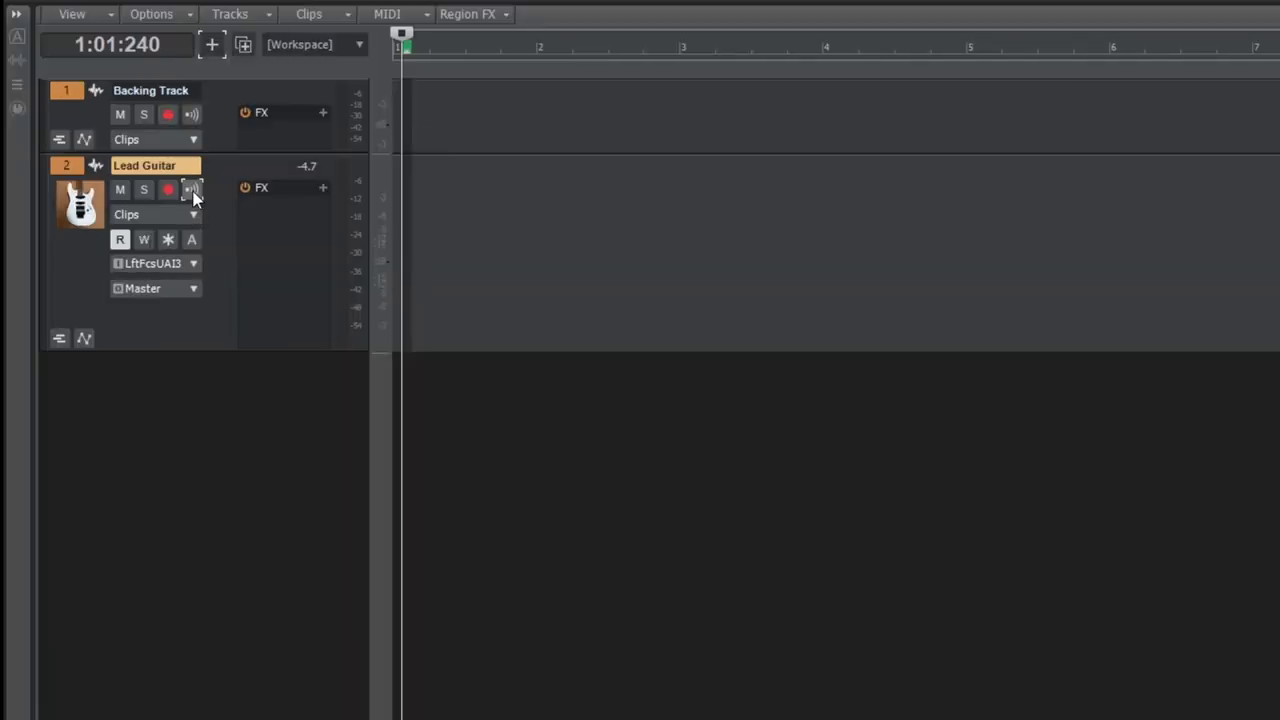
click(125, 207)
click(169, 191)
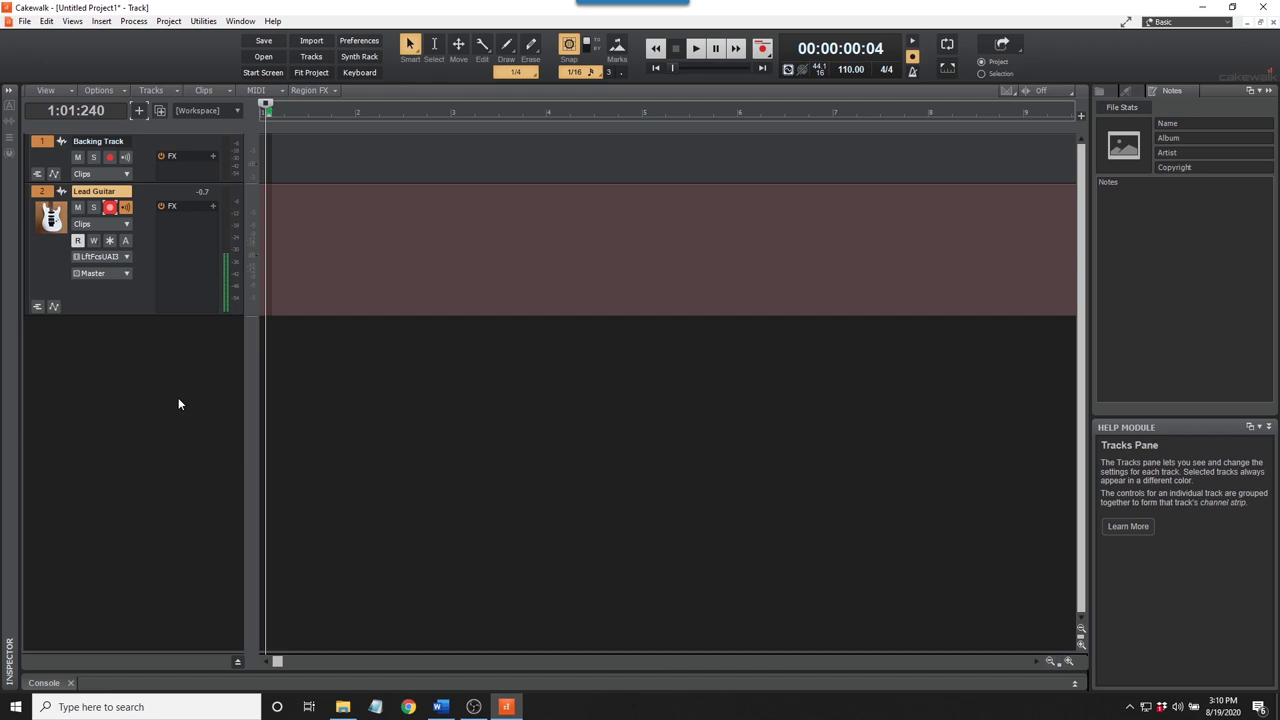
- Drag 'Wk 22 - Moving On.mp3' from File Explorer onto the Backing Track
click(350, 706)
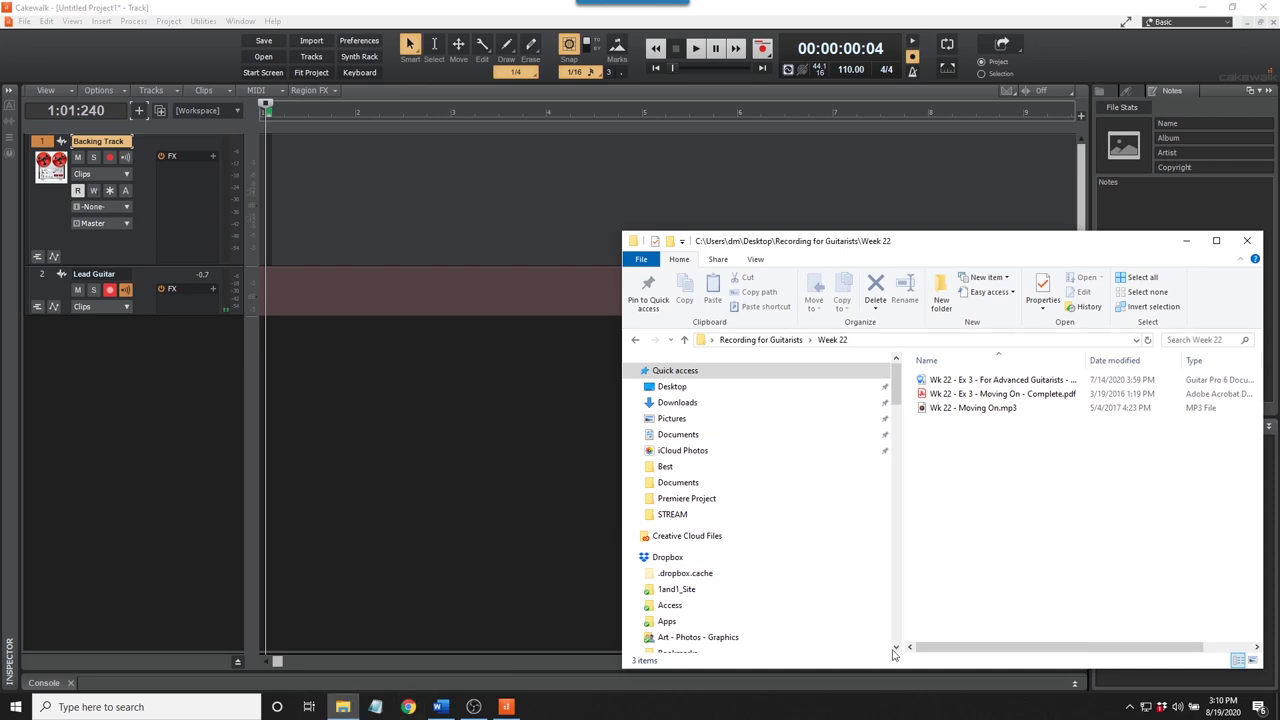
click(947, 410)
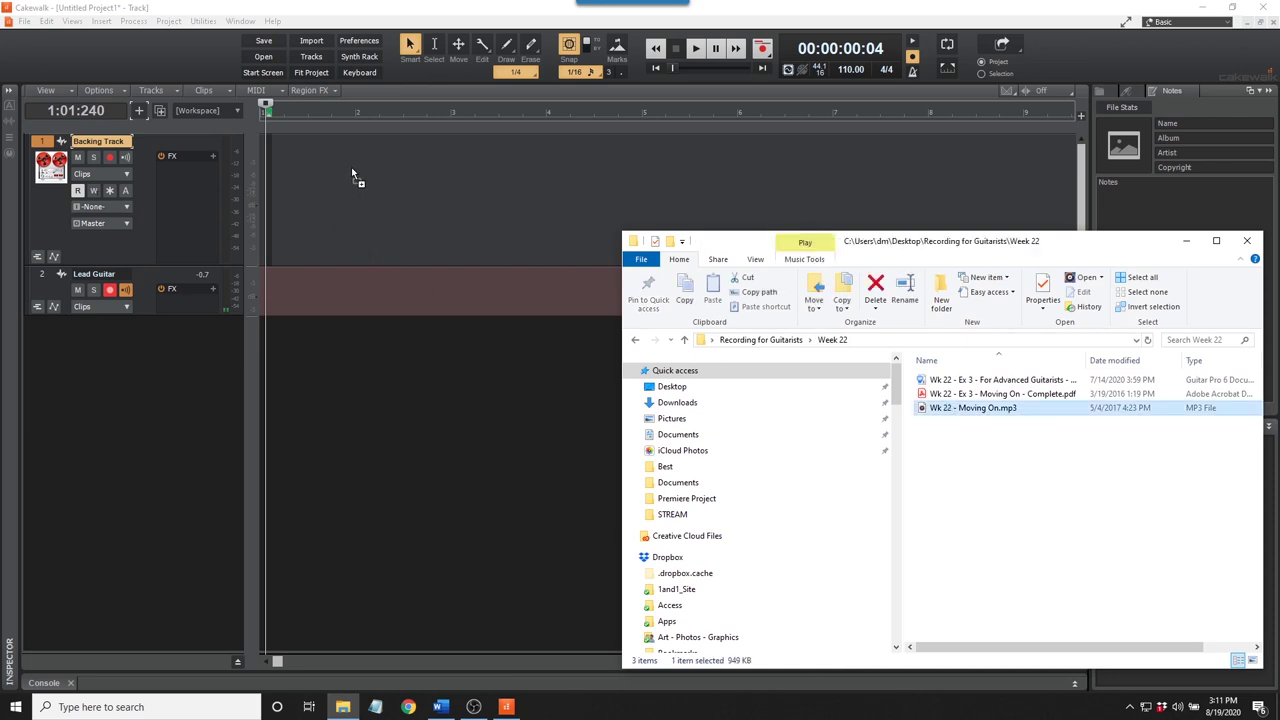
drag(352, 168, 352, 170)
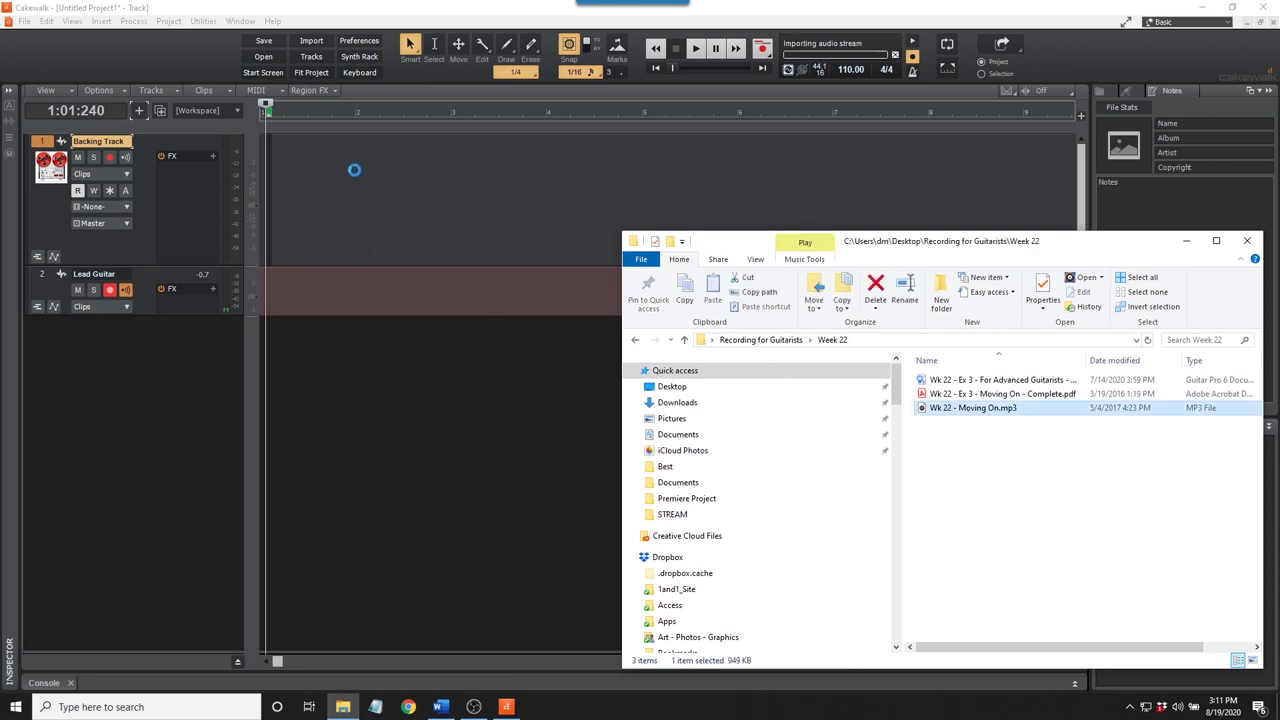
click(1188, 243)
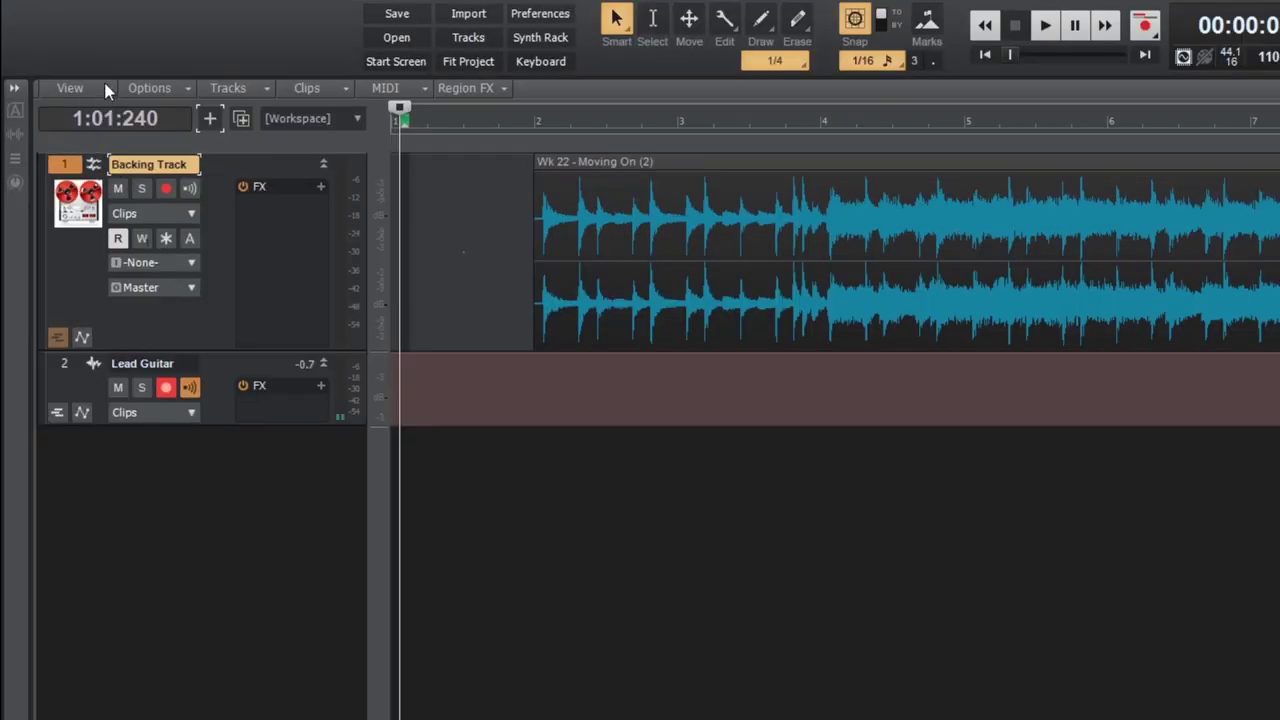
- Enable View > Auto Track Zoom and test it by alternately selecting Backing Track and Lead Guitar
click(107, 89)
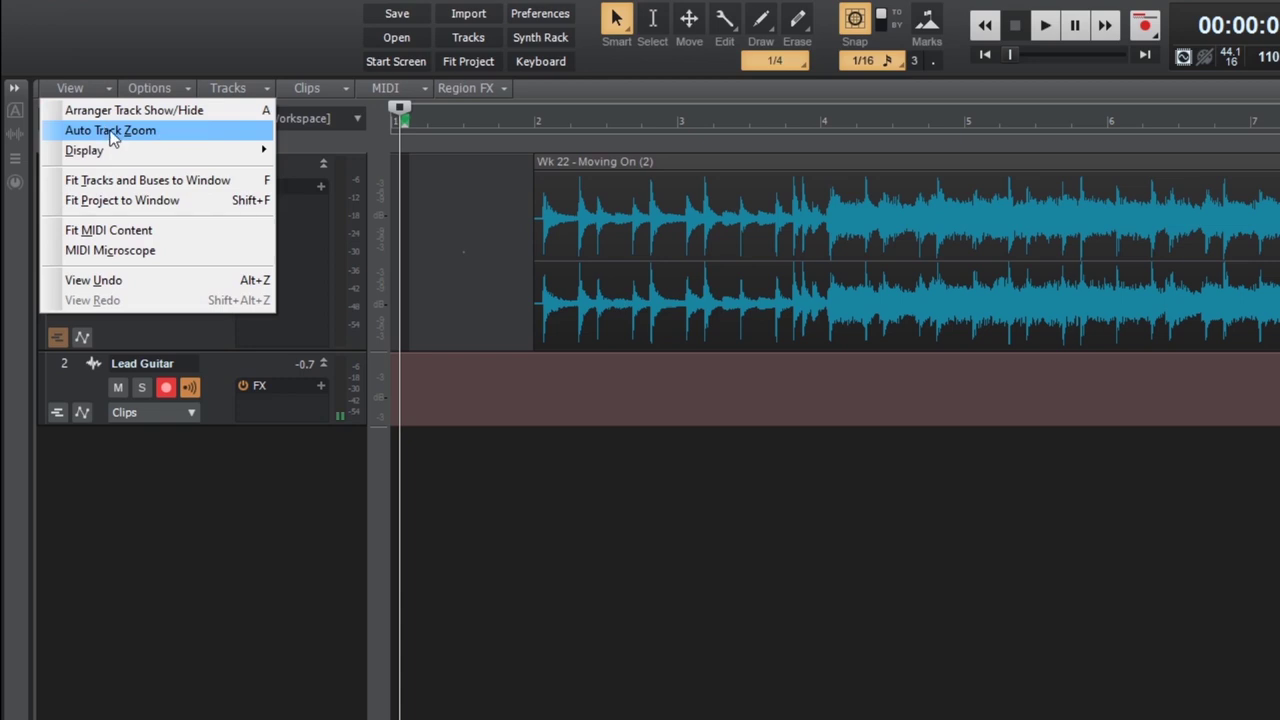
click(113, 131)
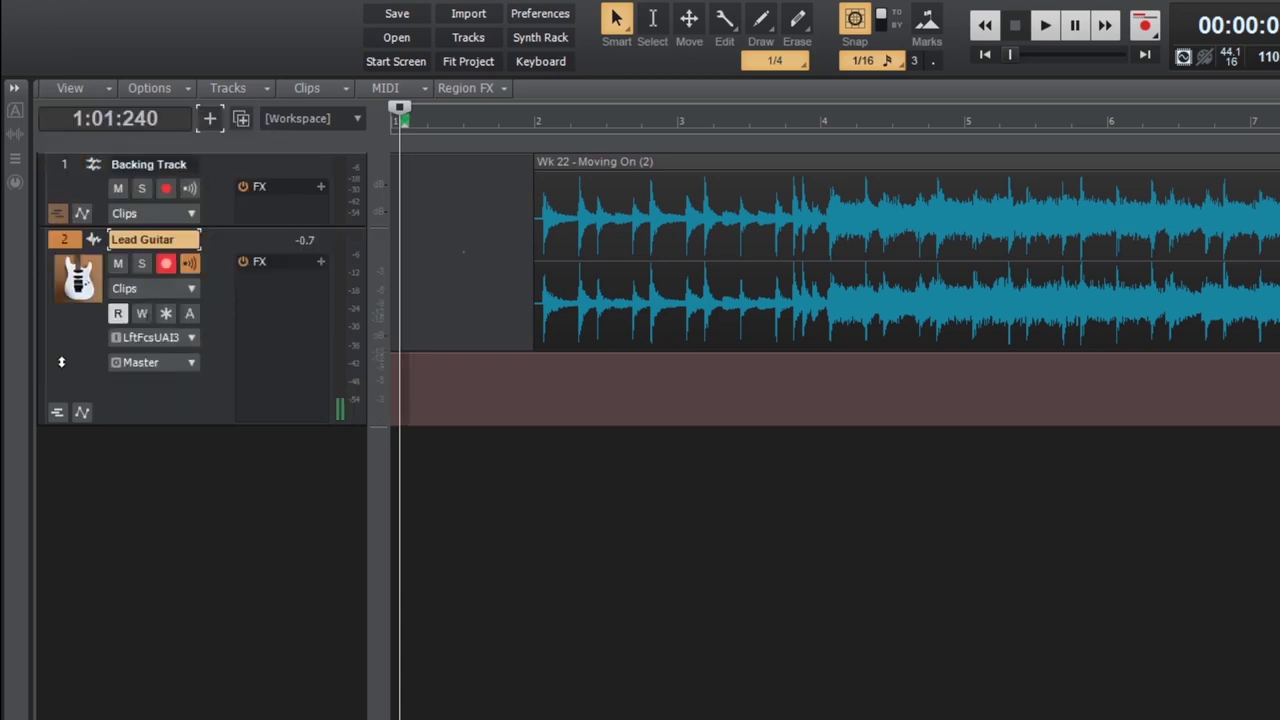
click(59, 358)
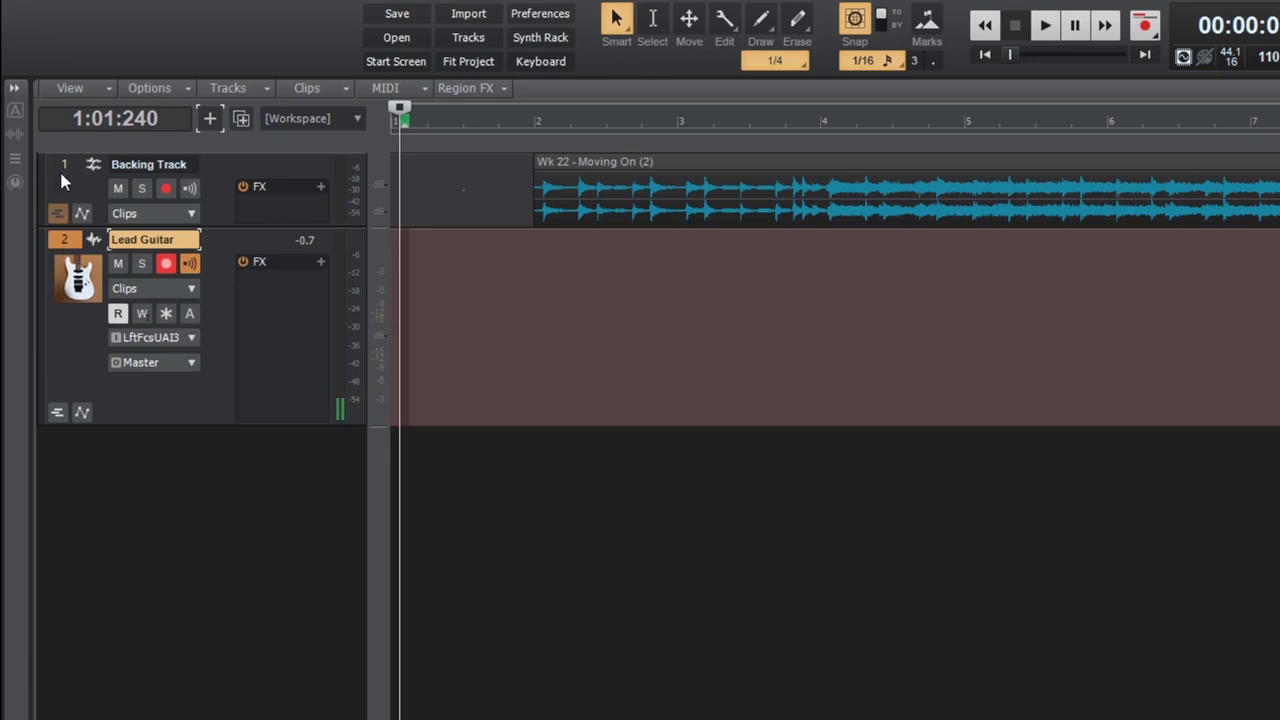
click(61, 174)
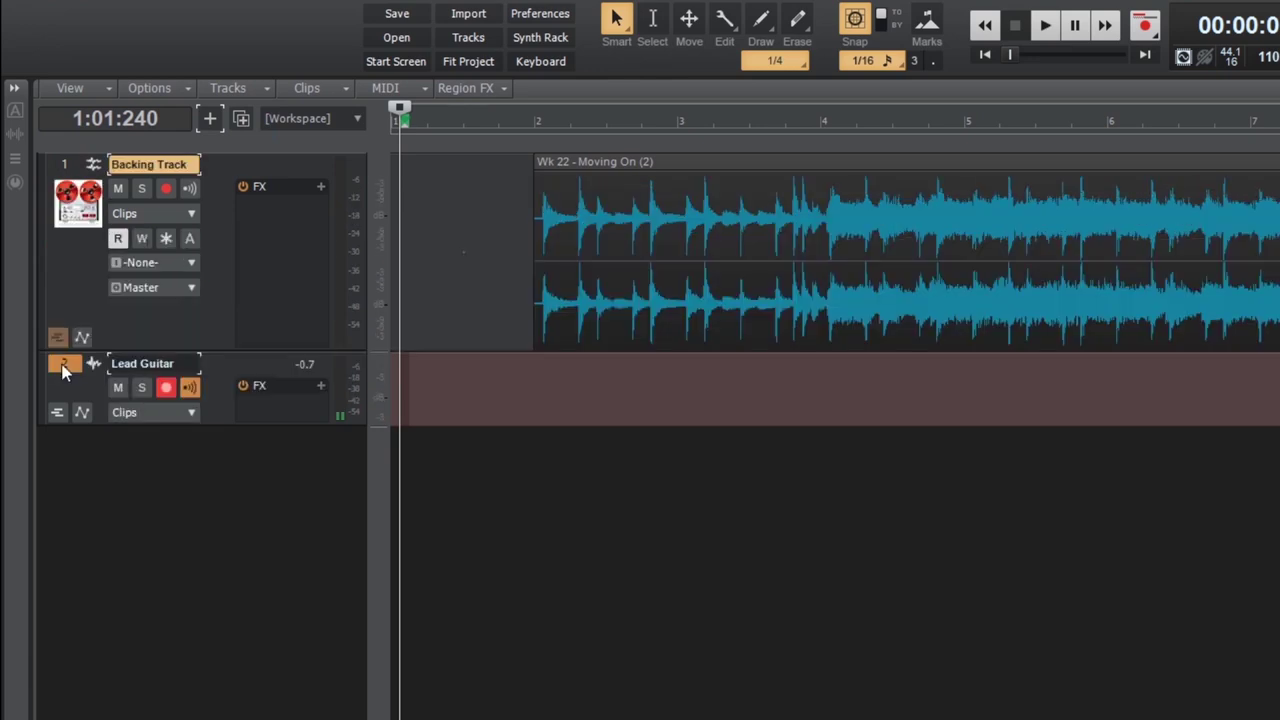
click(63, 368)
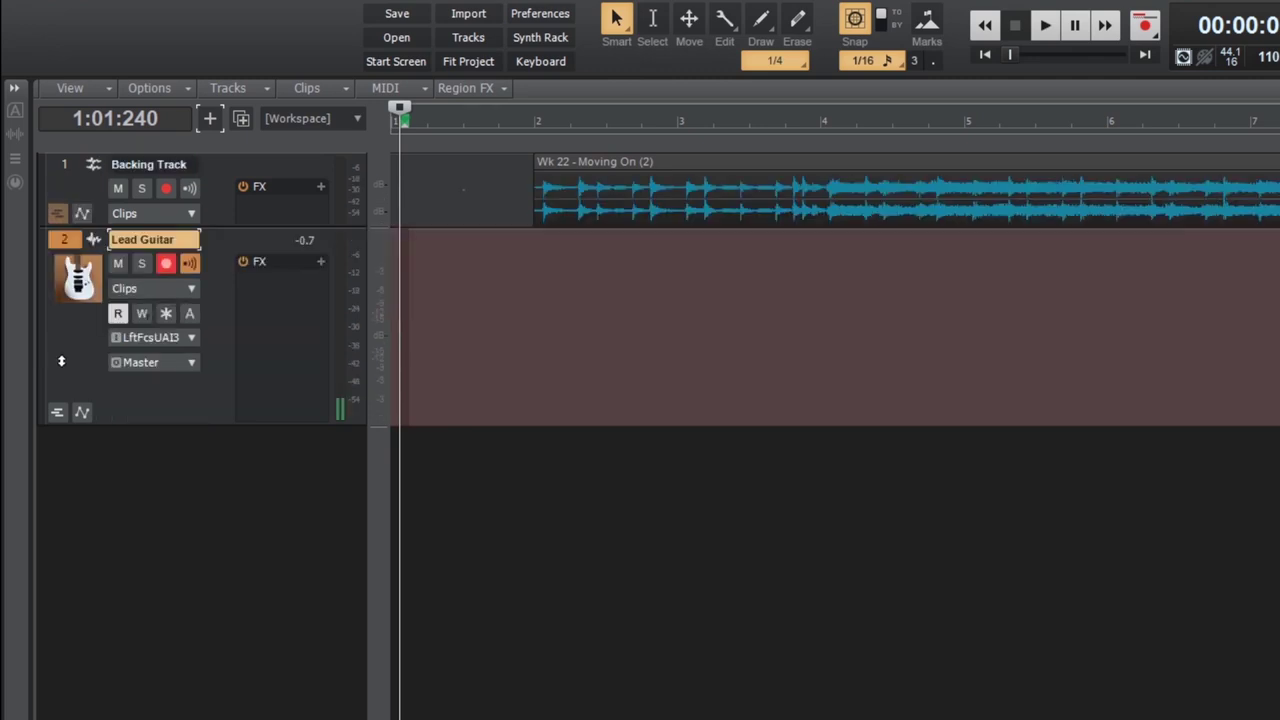
click(66, 176)
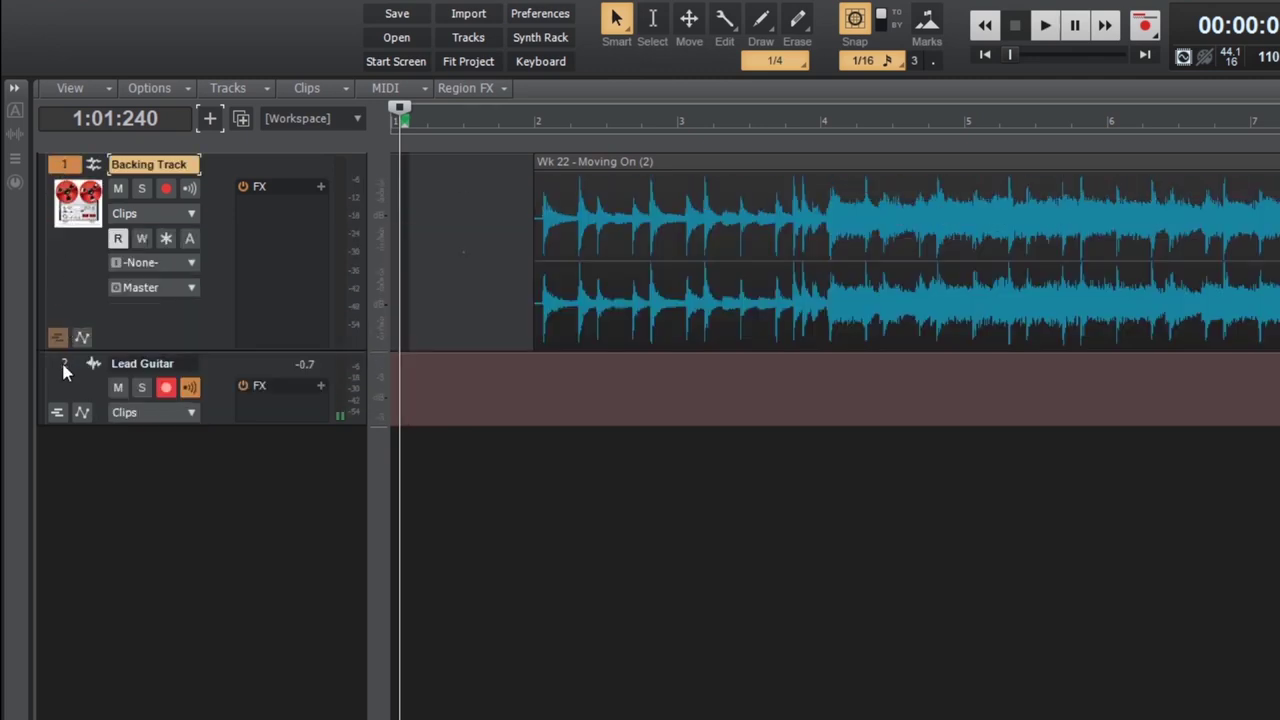
click(62, 362)
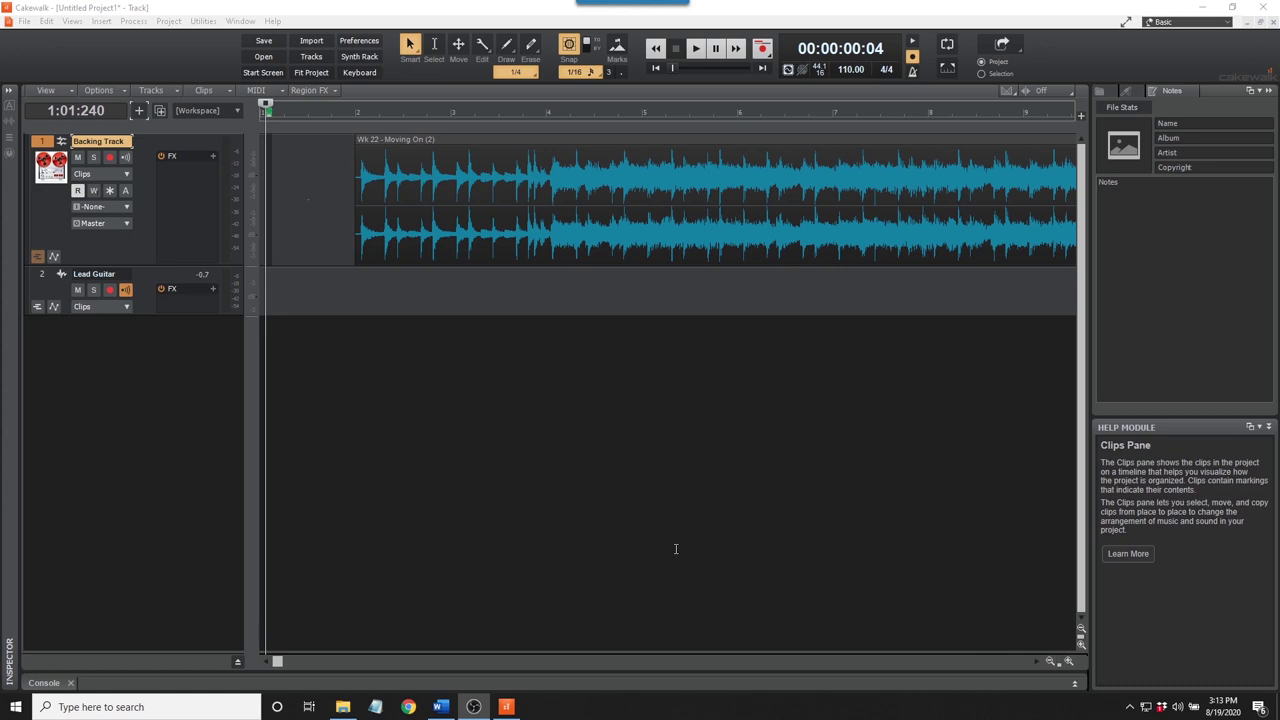
- Play the backing track from bar 4, then stop
click(544, 114)
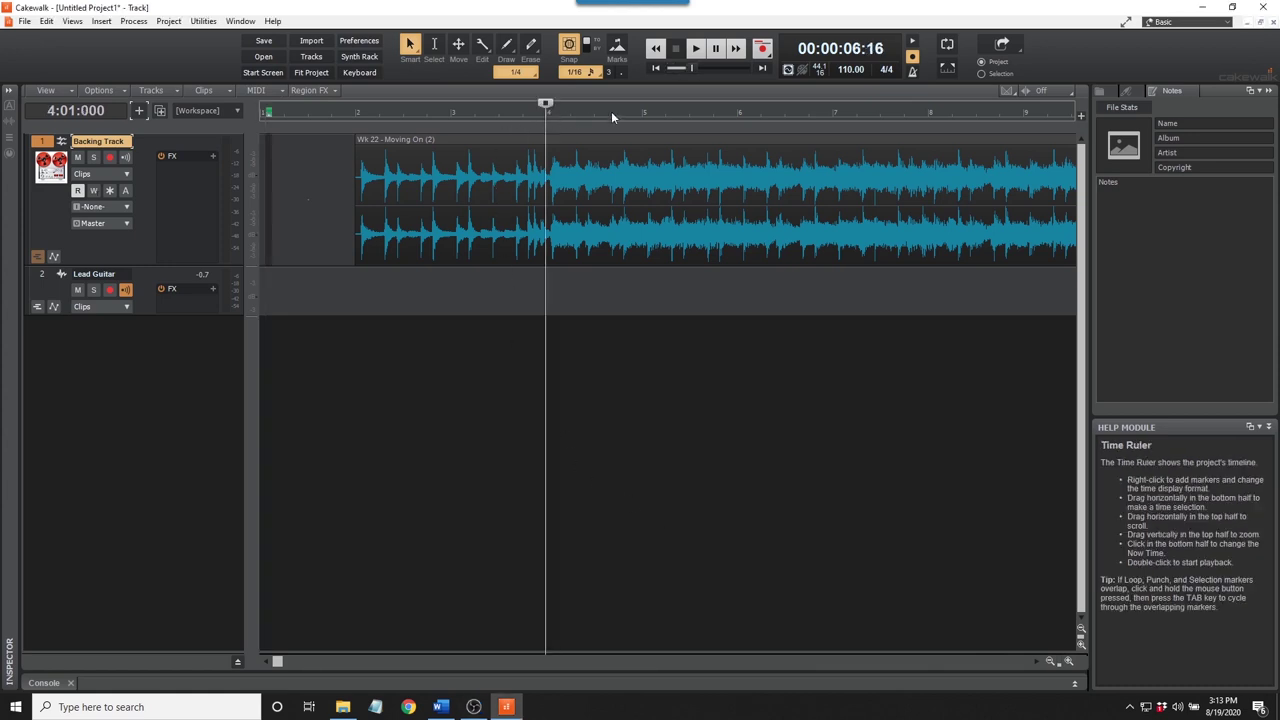
click(696, 50)
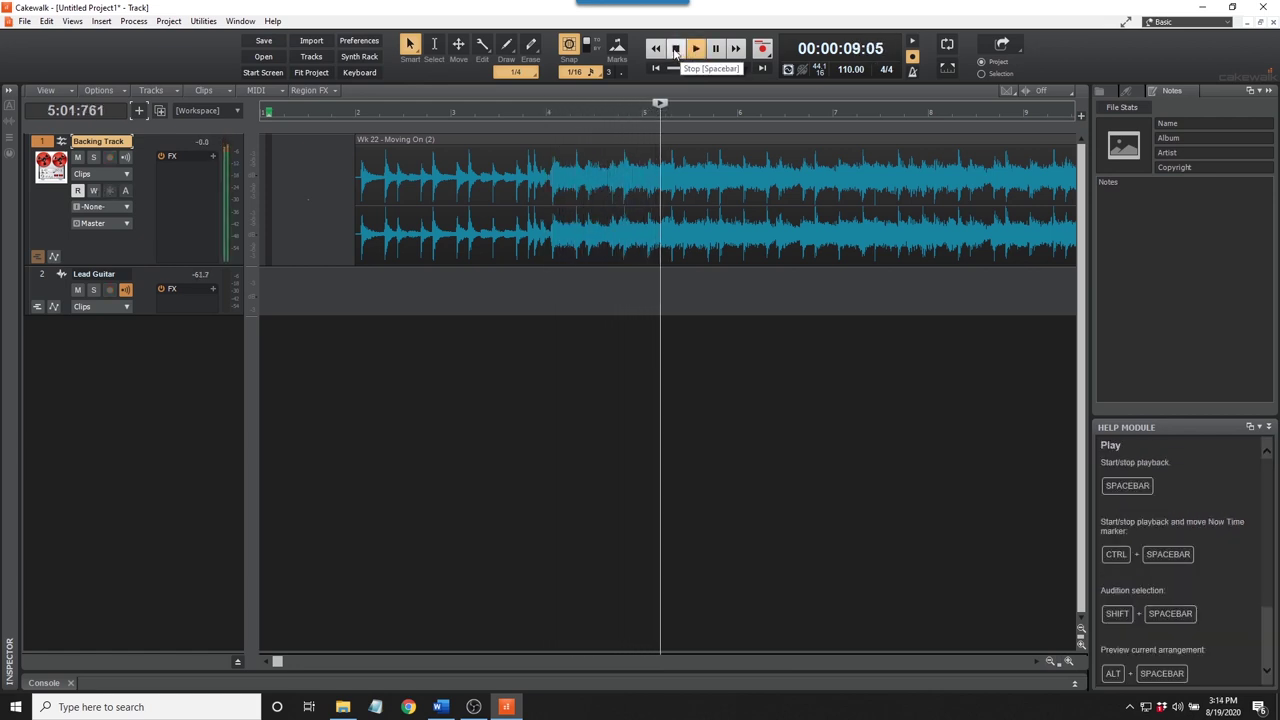
click(675, 49)
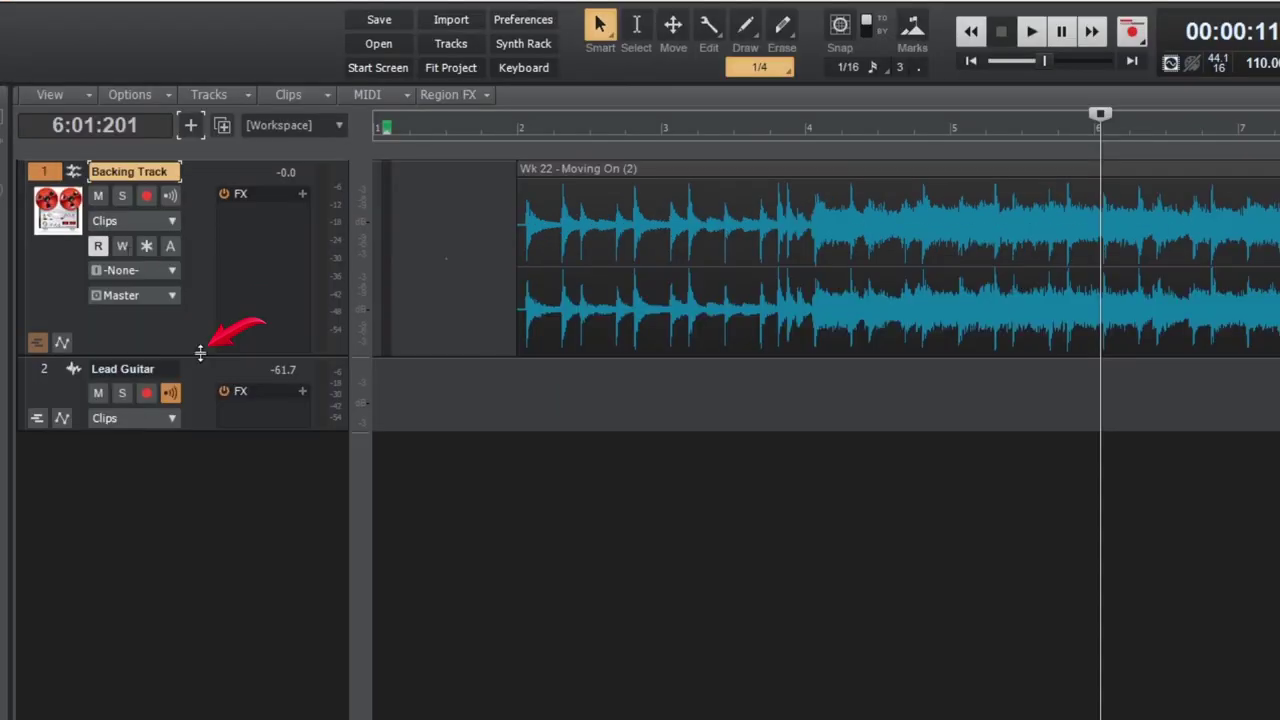
- Make the Backing Track much taller and zoom the timeline in on the clip start
drag(325, 266, 325, 328)
mouse_move(218, 450)
mouse_down()
mouse_move(218, 357)
mouse_move(218, 410)
mouse_move(188, 380)
mouse_move(188, 338)
mouse_move(188, 366)
mouse_up()
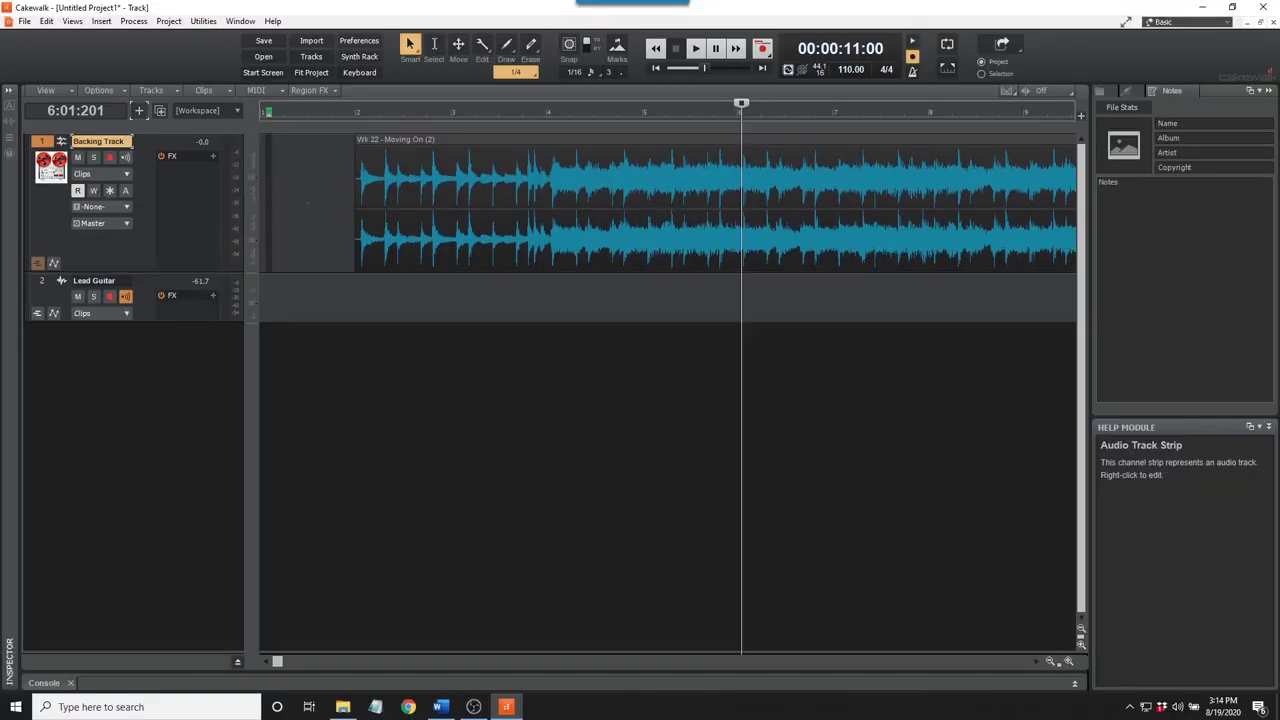
drag(150, 273, 150, 420)
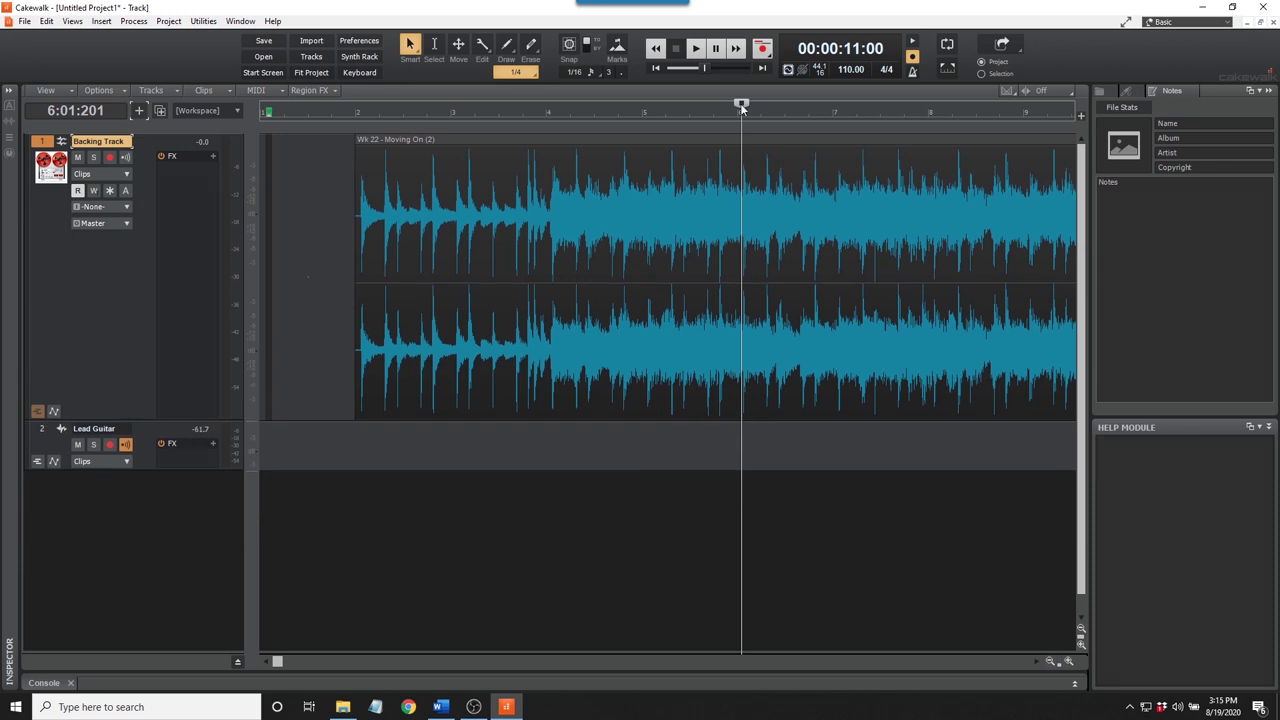
drag(740, 103, 740, 175)
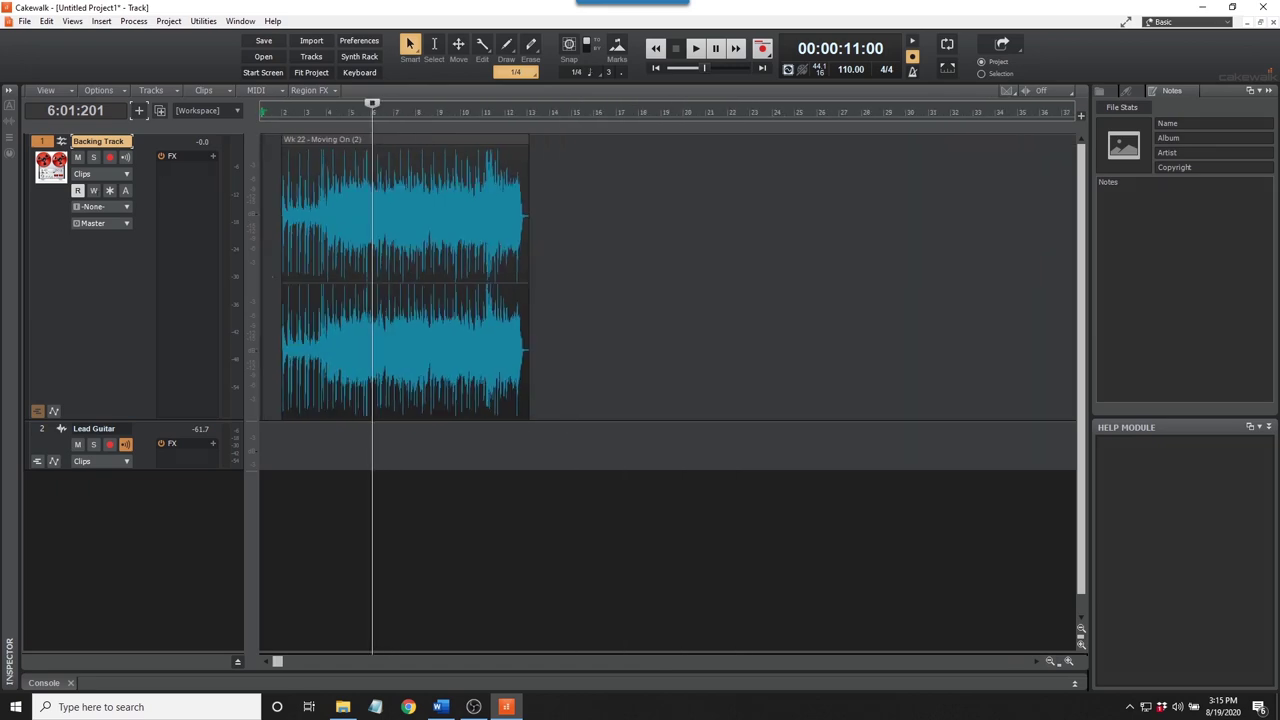
drag(340, 175, 340, 103)
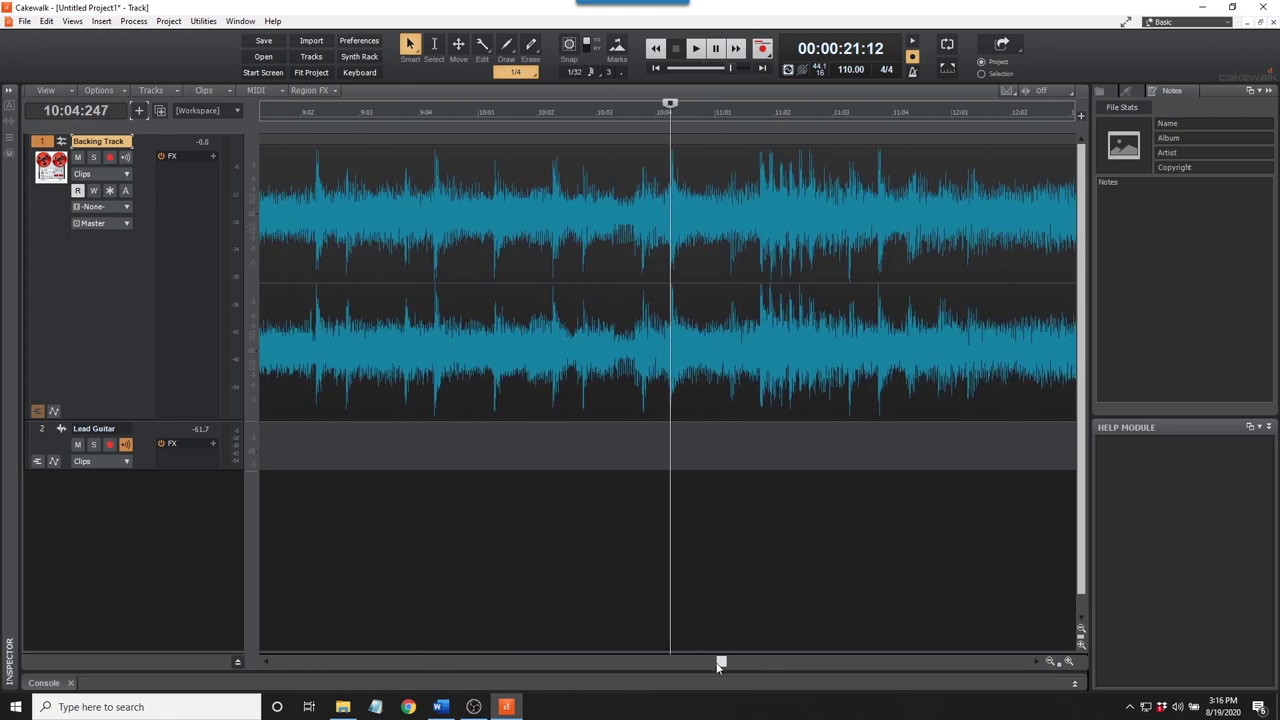
drag(717, 661, 280, 657)
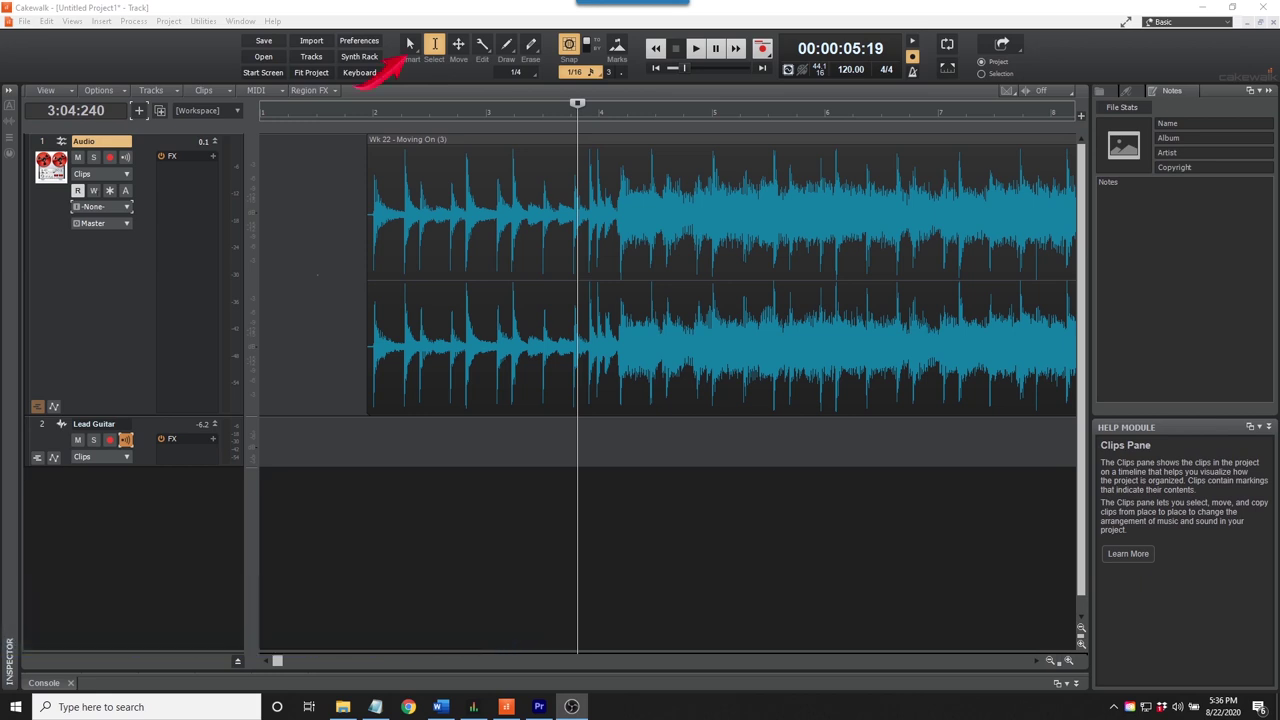
- Select the Smart tool and set the Now Time to 4:02:000, just after bar 4
click(410, 46)
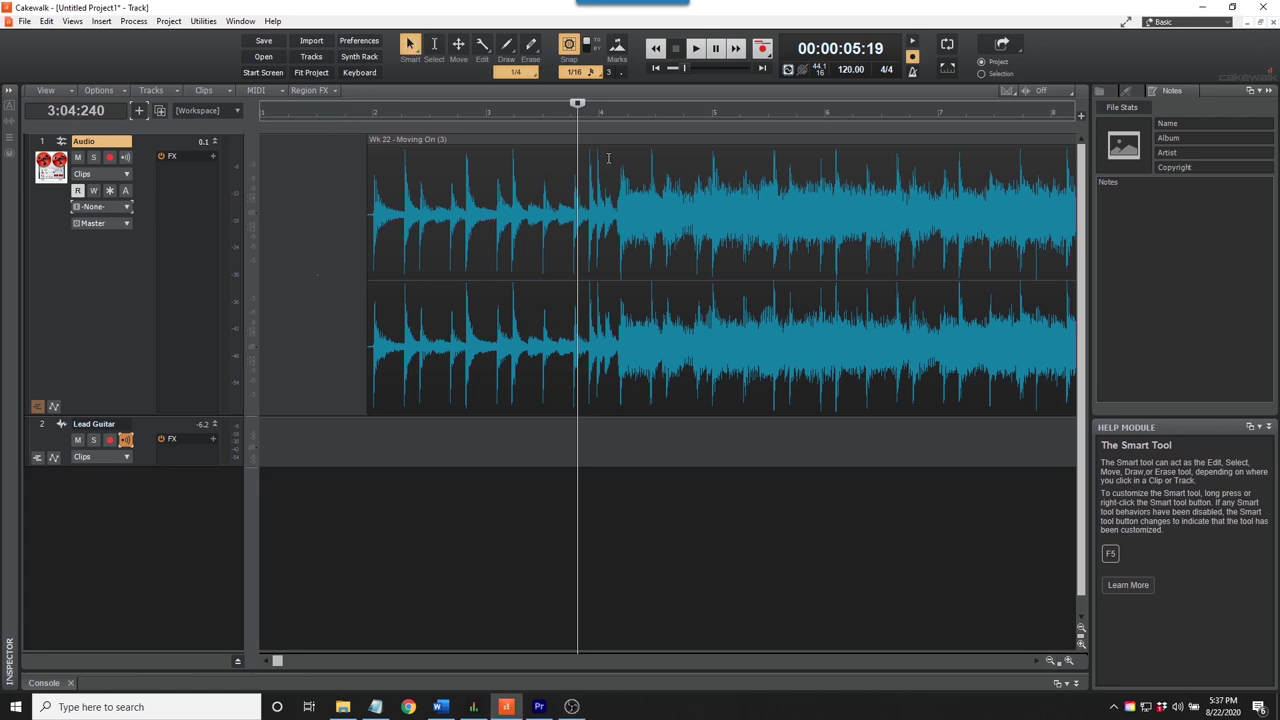
click(651, 116)
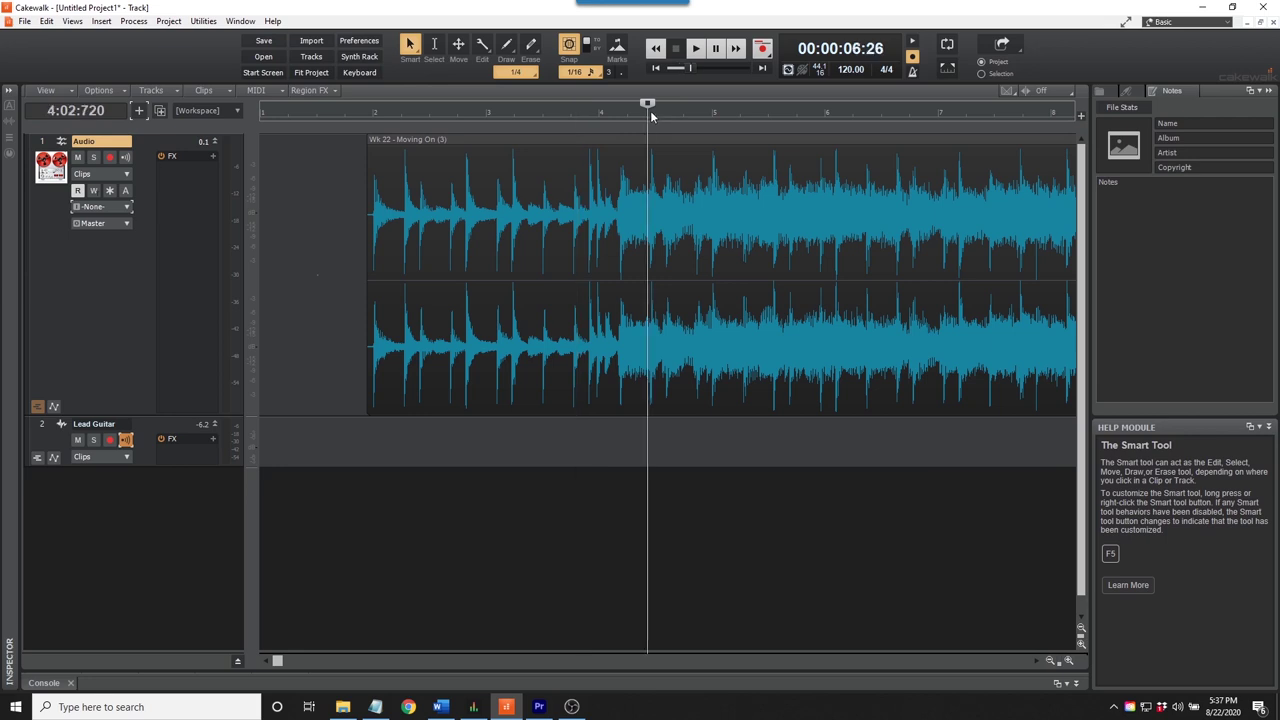
click(802, 114)
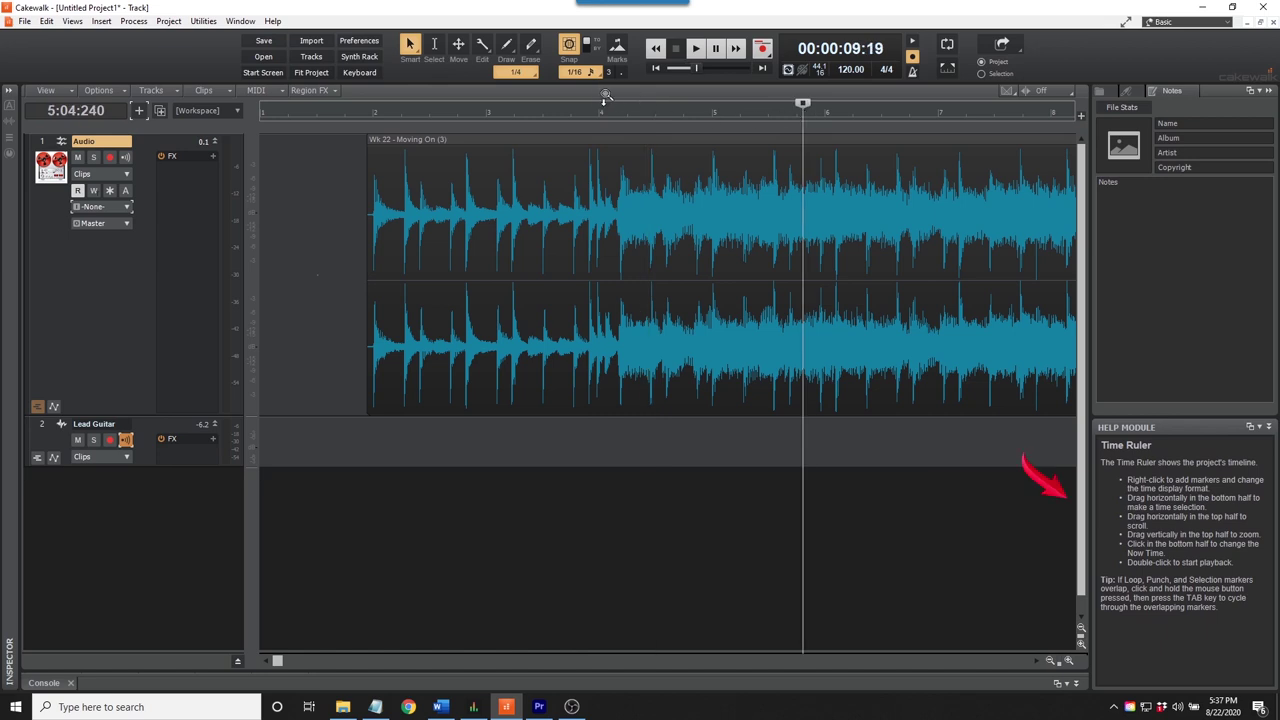
click(526, 116)
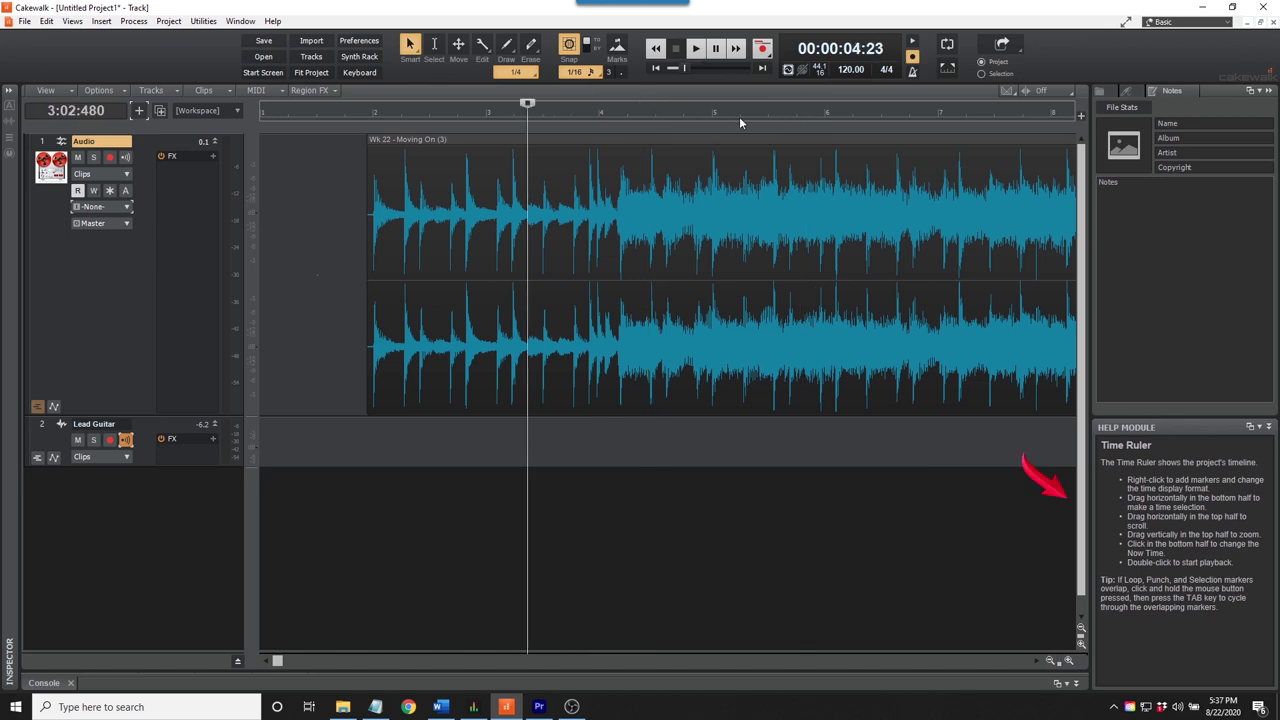
click(629, 118)
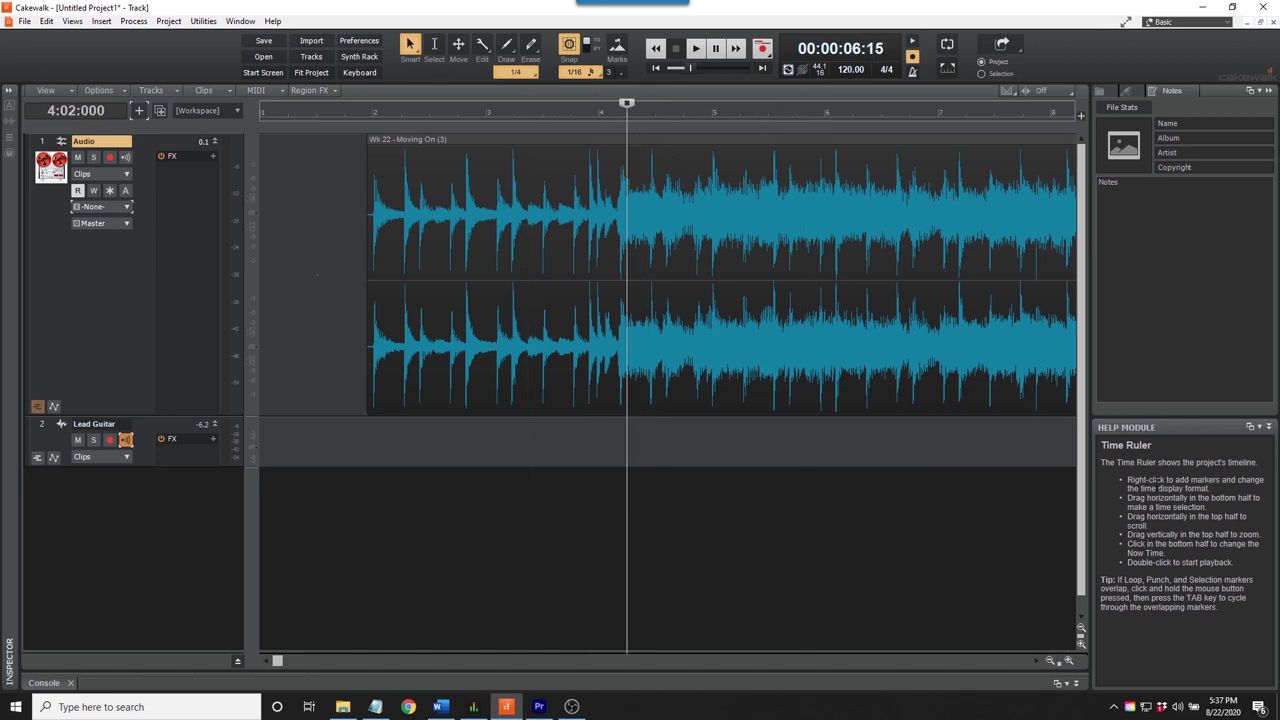
- Play briefly, stop at 00:00:09:04, then cut the backing clip's opening slice and drag it left
double_click(658, 110)
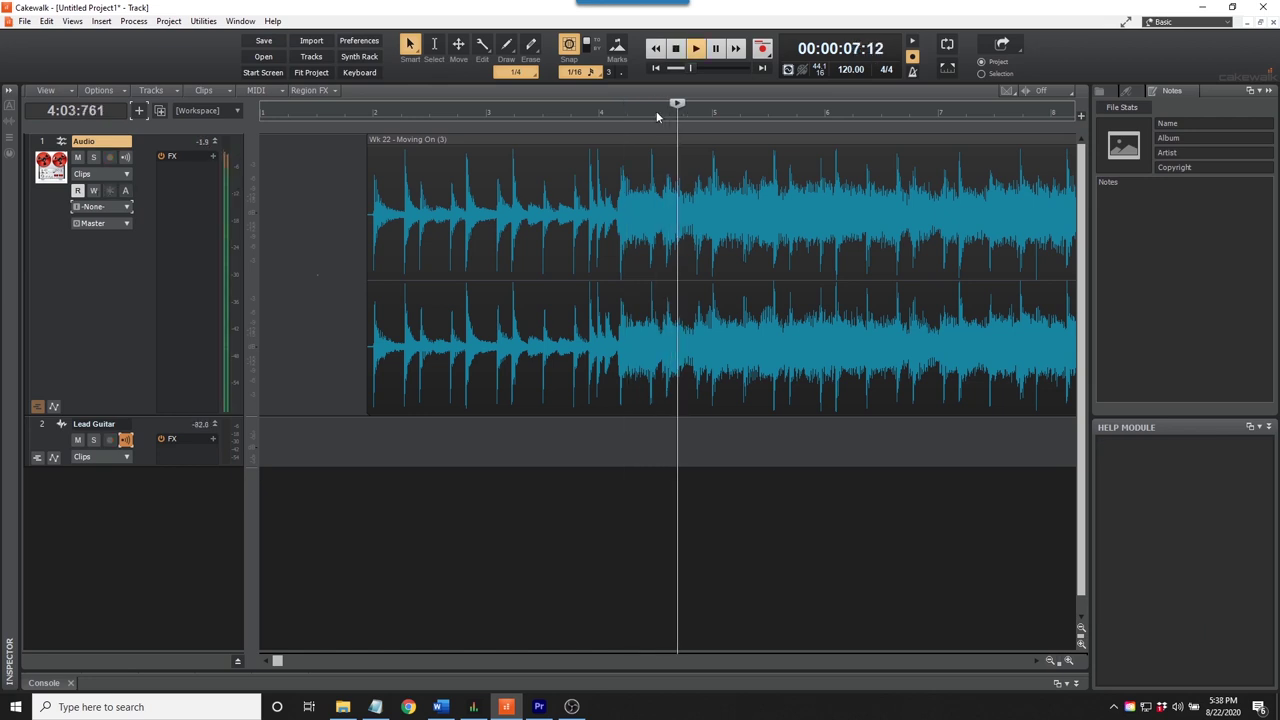
click(677, 52)
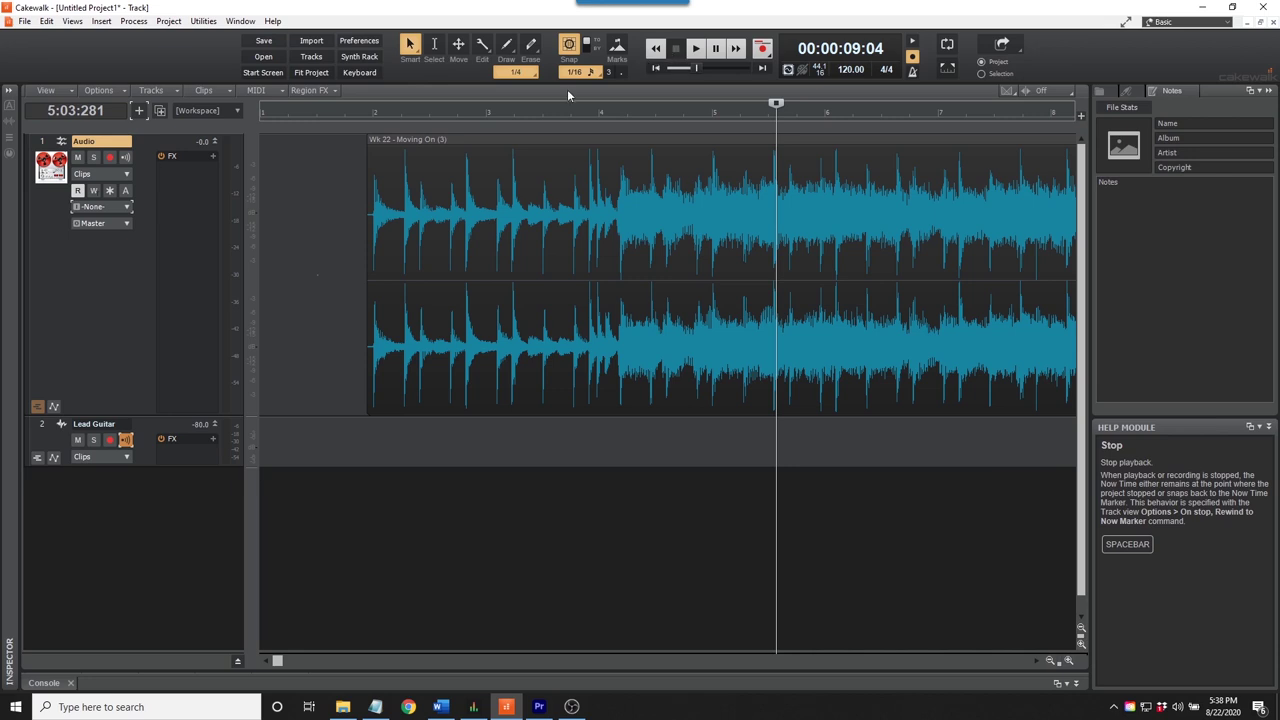
alt+click(400, 242)
click(390, 172)
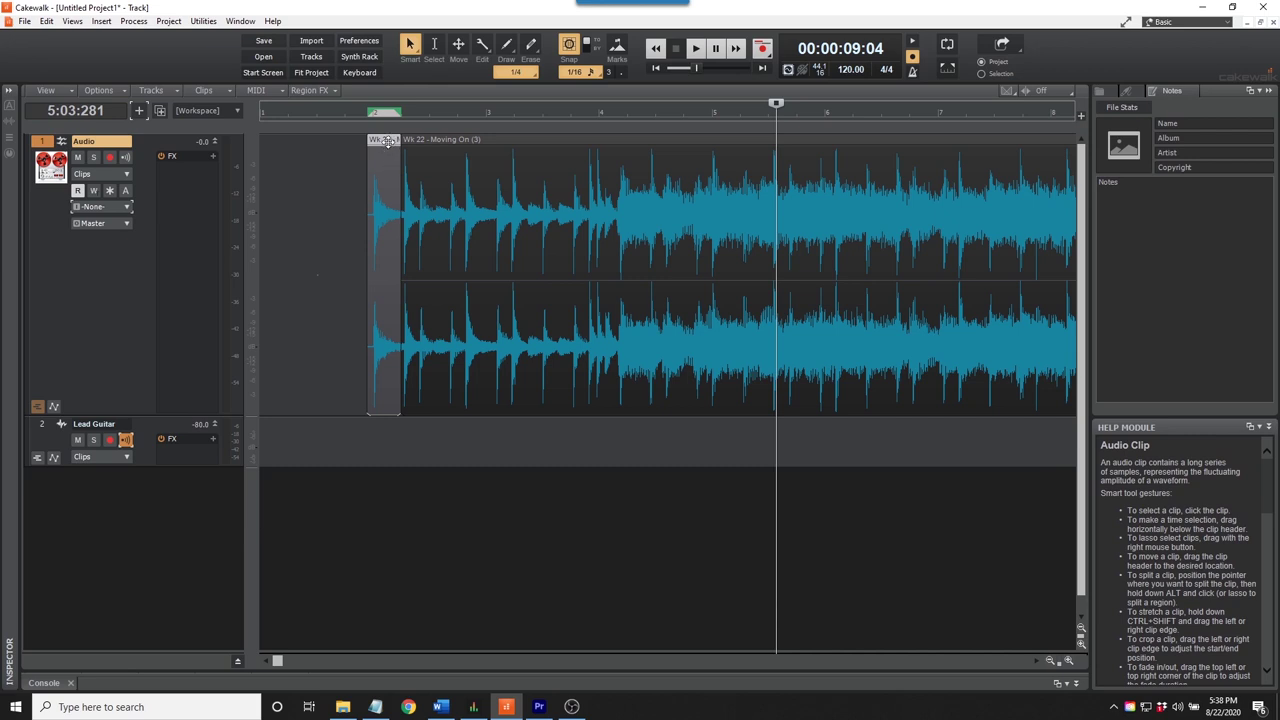
drag(387, 141, 338, 140)
- Delete the short split-off opening slice, leaving only the Wk 22 - Moving On (3) clip
right_click(339, 141)
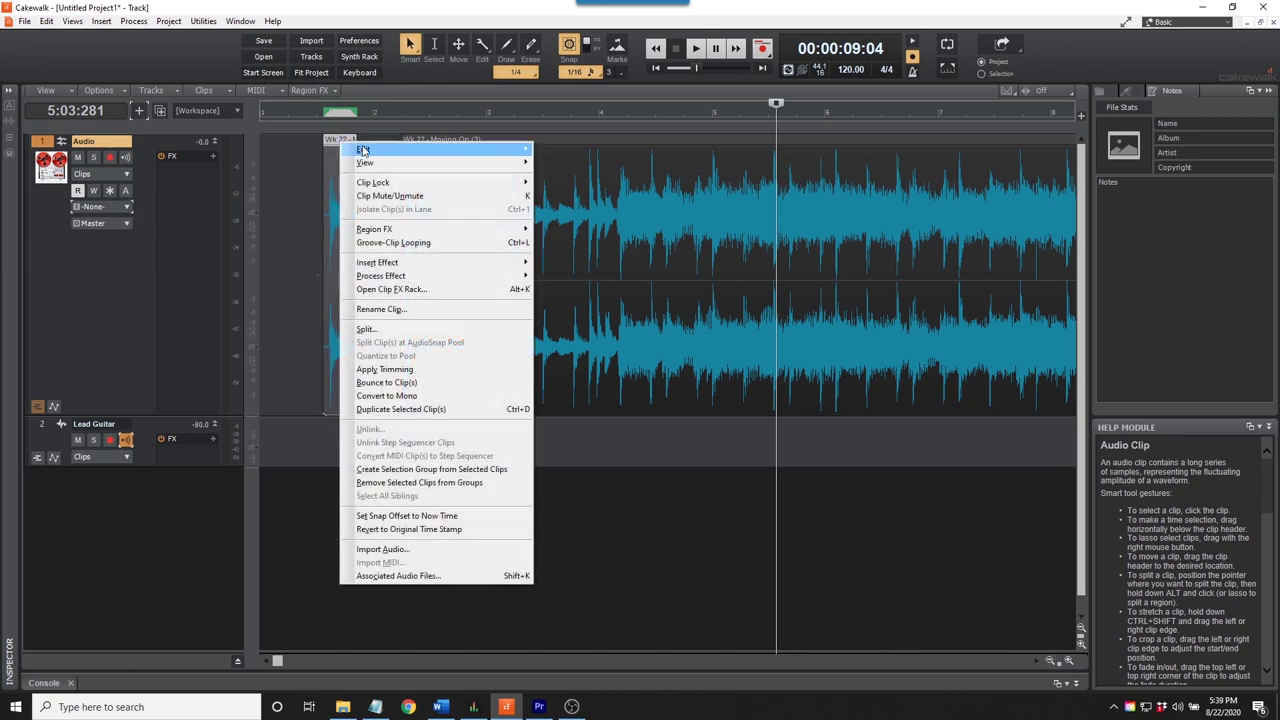
mouse_move(362, 150)
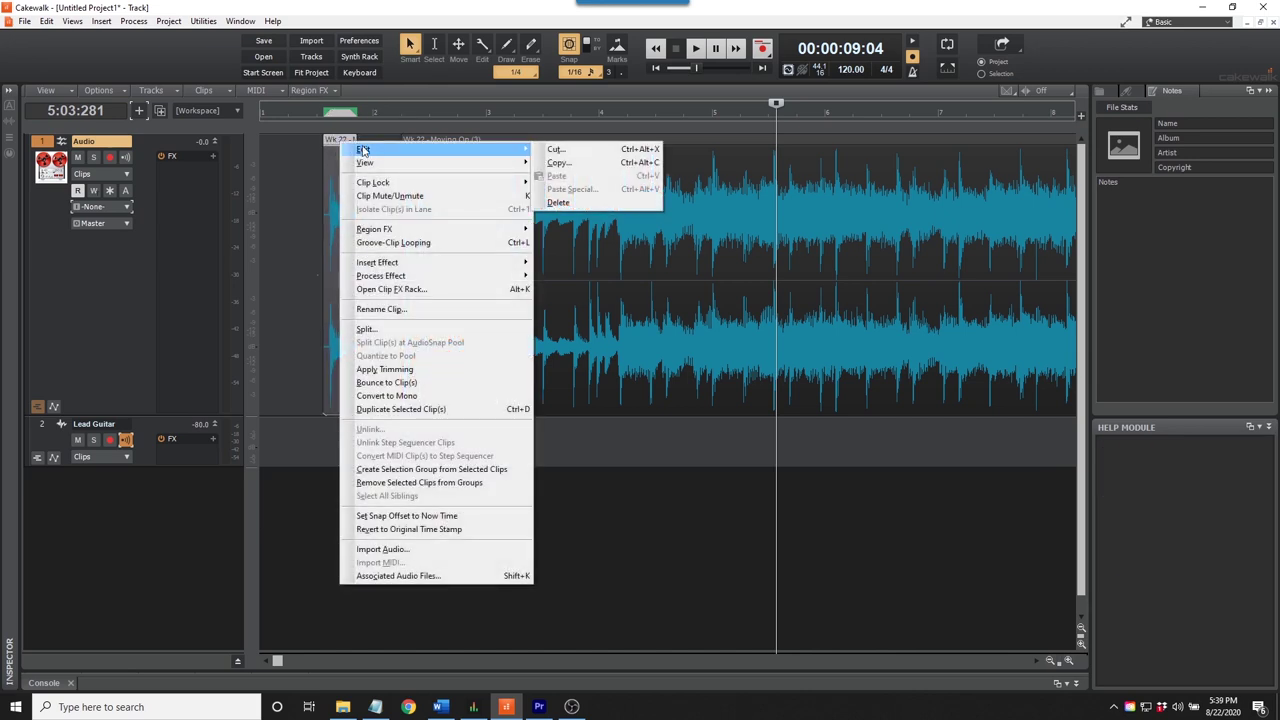
click(560, 203)
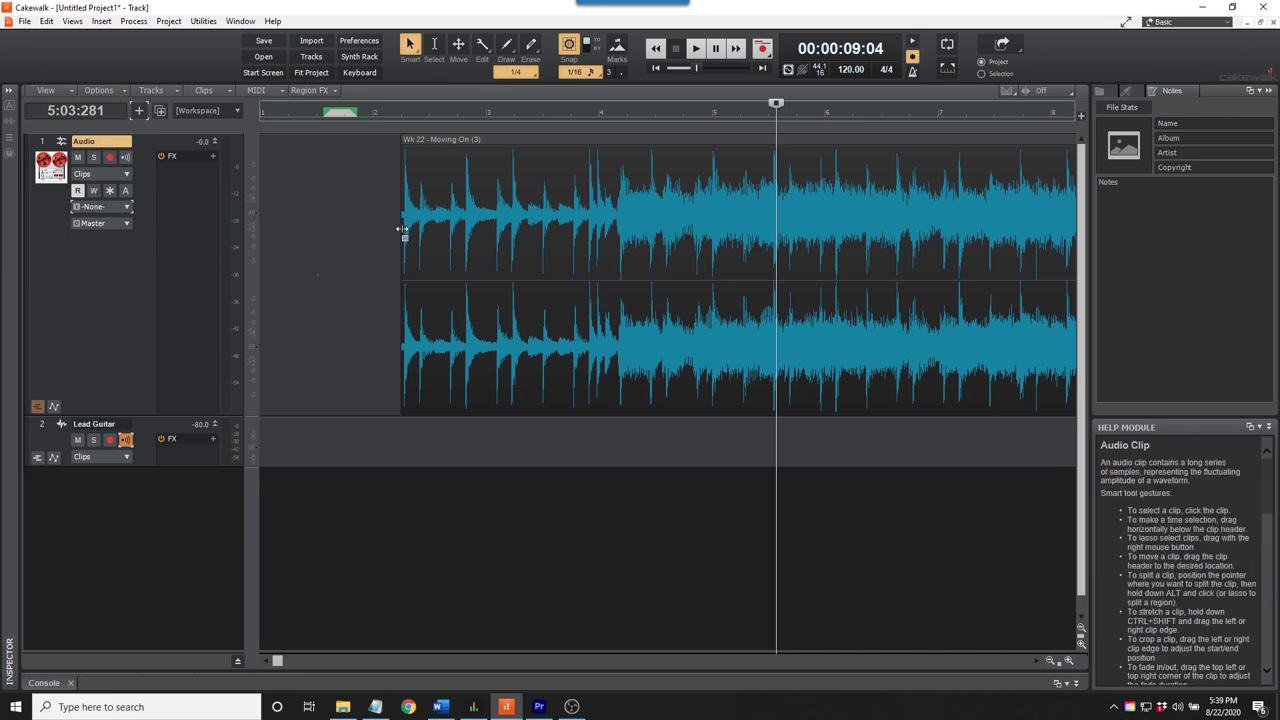
- Drag the backing clip's start earlier and stretch a long fade-in across its opening
drag(402, 230, 355, 230)
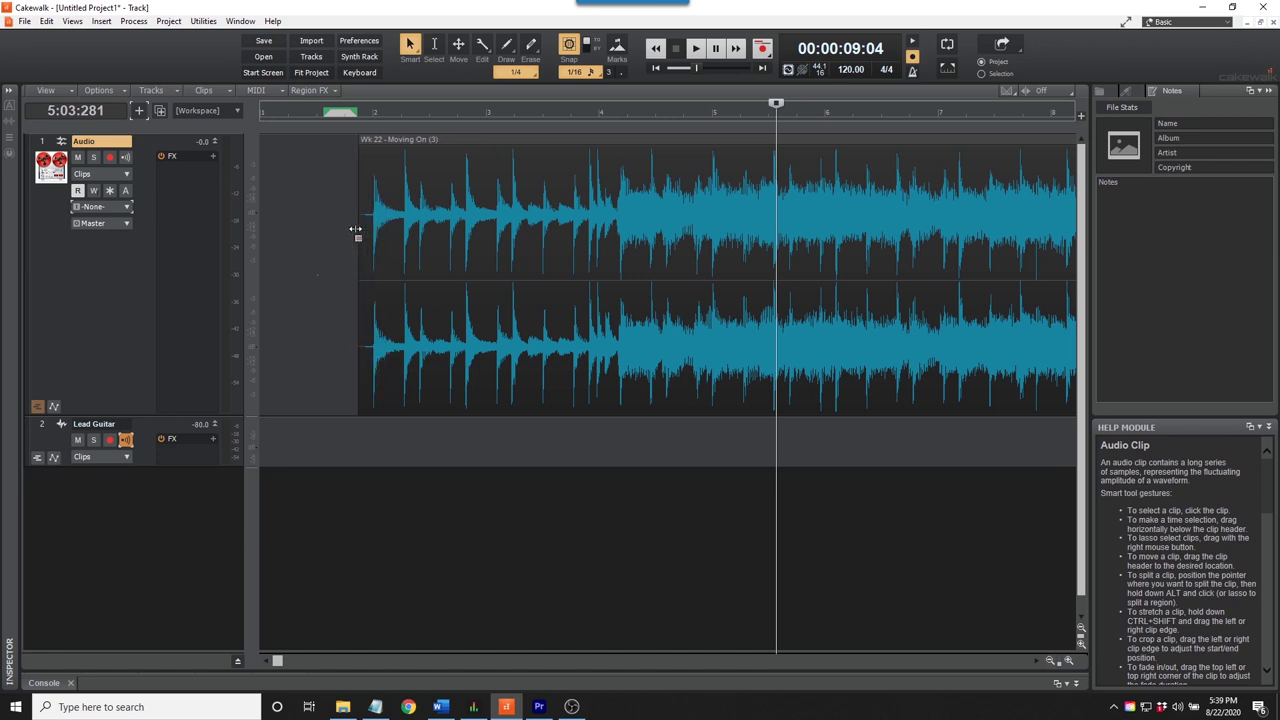
drag(361, 158, 377, 156)
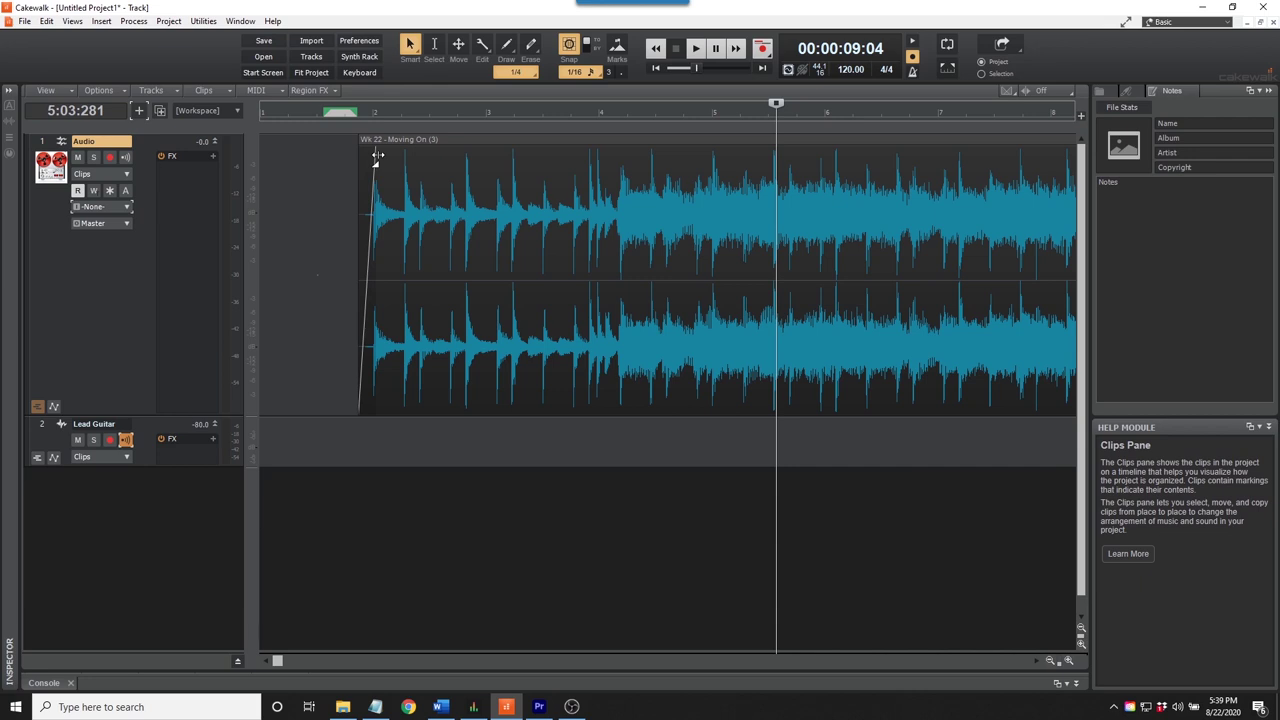
drag(377, 156, 603, 237)
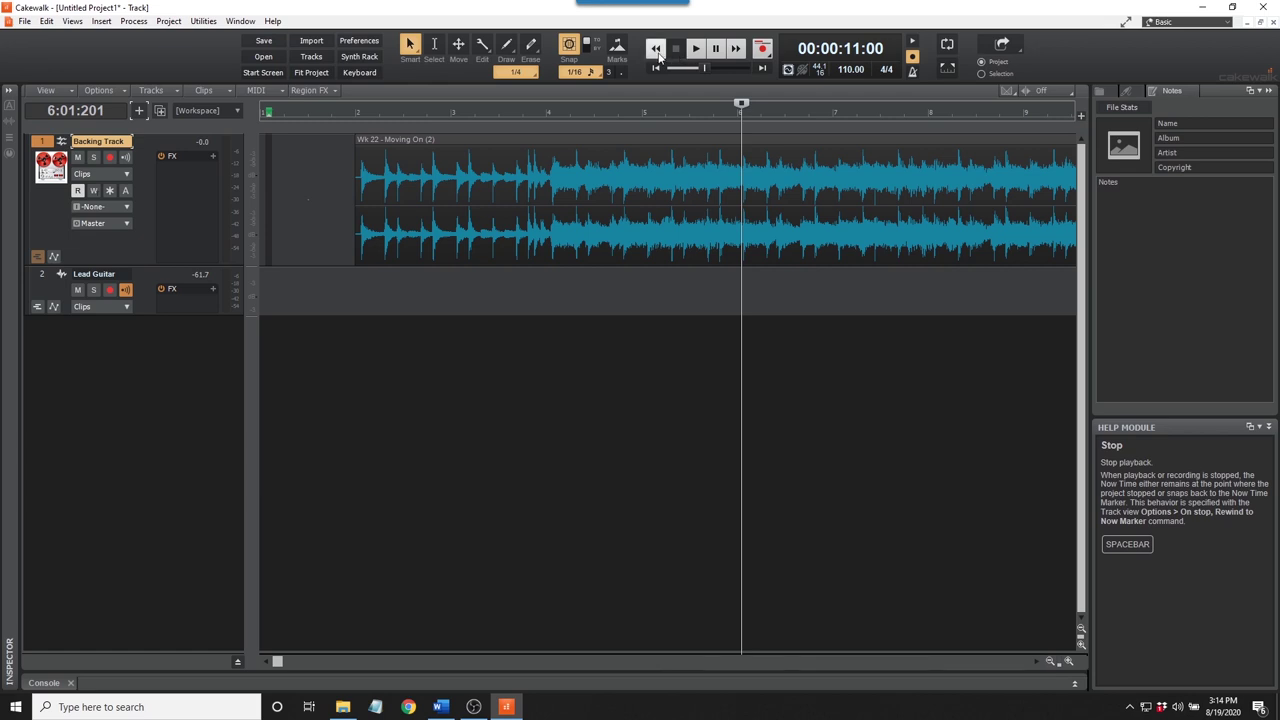
- Check the snap resolution list without changing it, then toggle Snap off
click(591, 73)
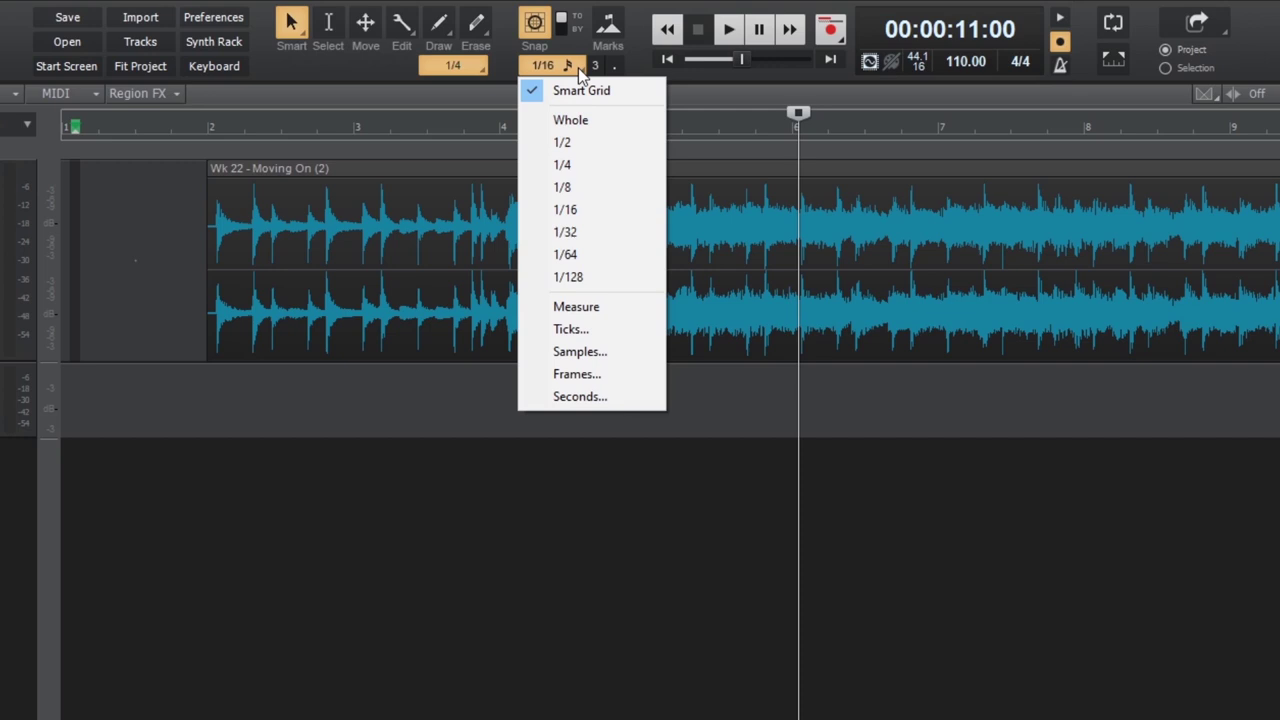
click(605, 92)
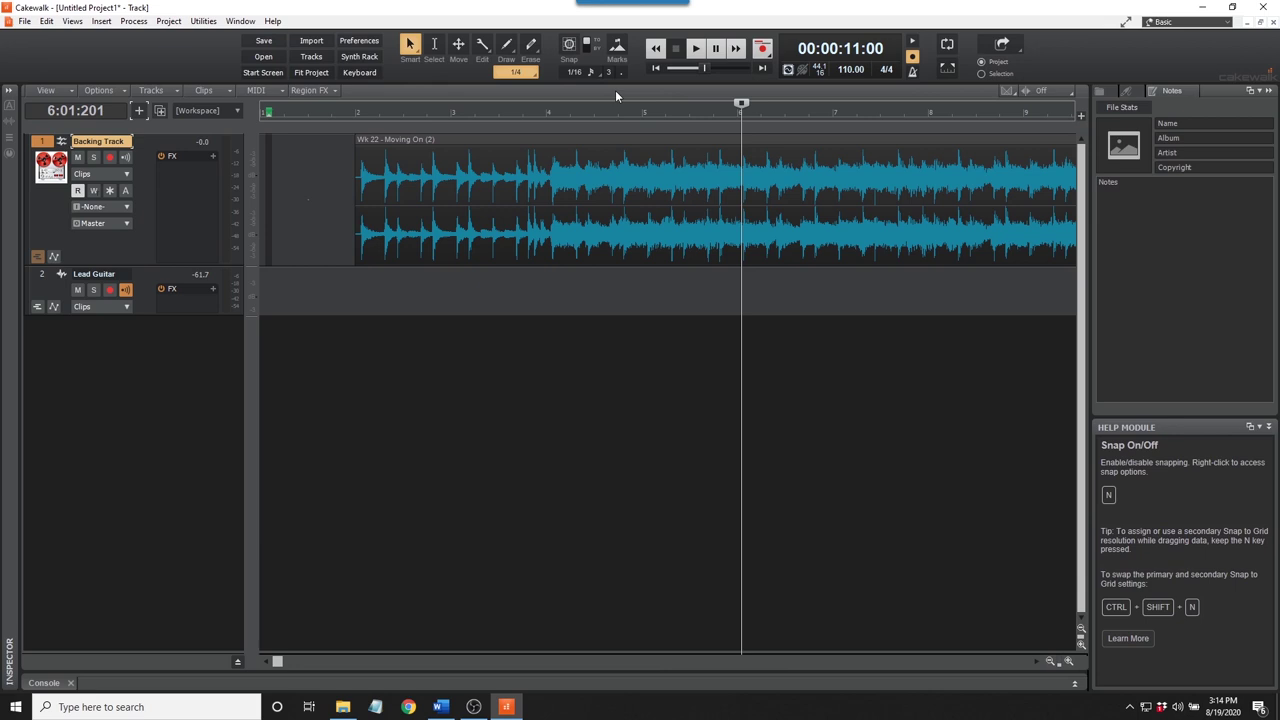
click(569, 45)
click(569, 46)
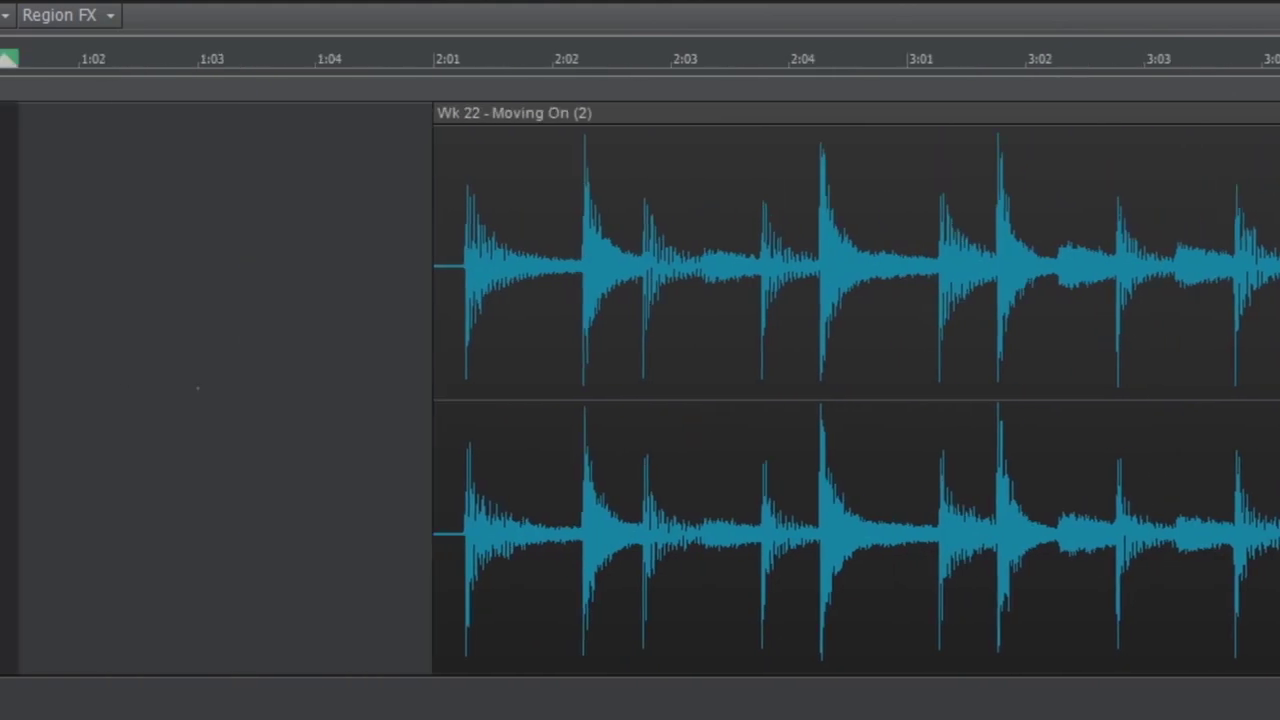
- Set the play position to bar 2 and nudge the backing clip to start just before it
scroll(347, 340, right, 3)
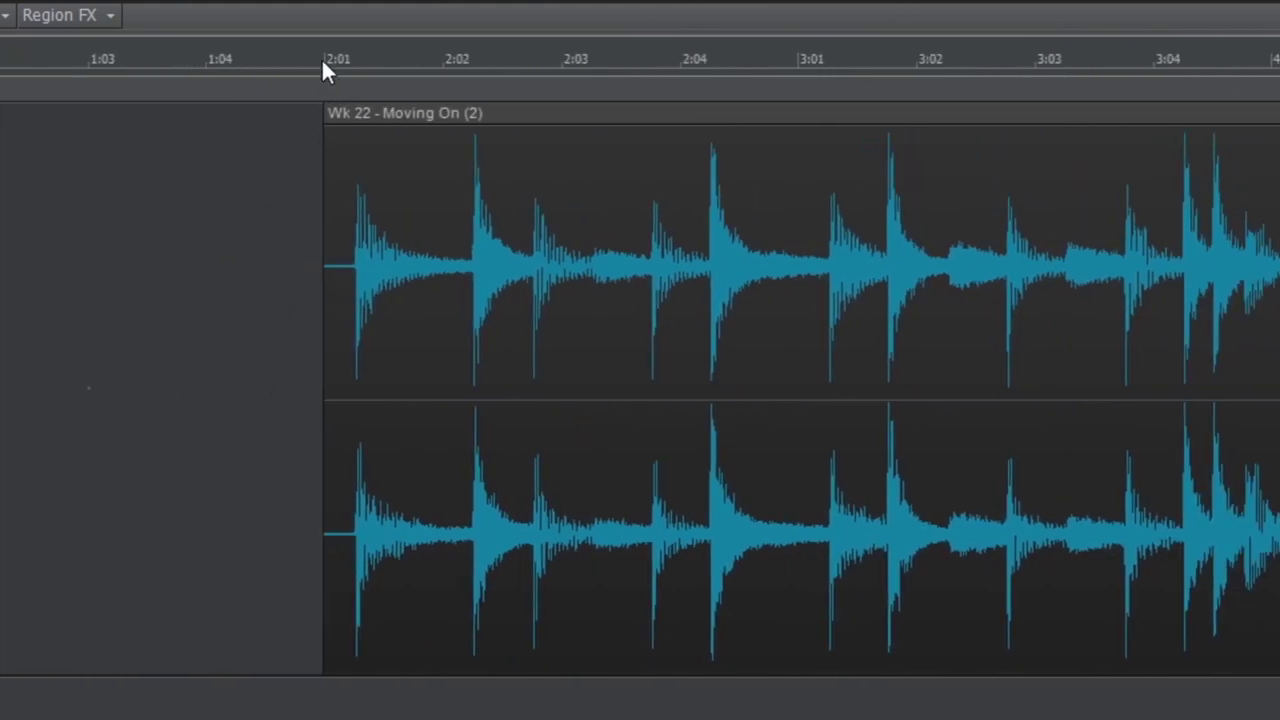
click(324, 58)
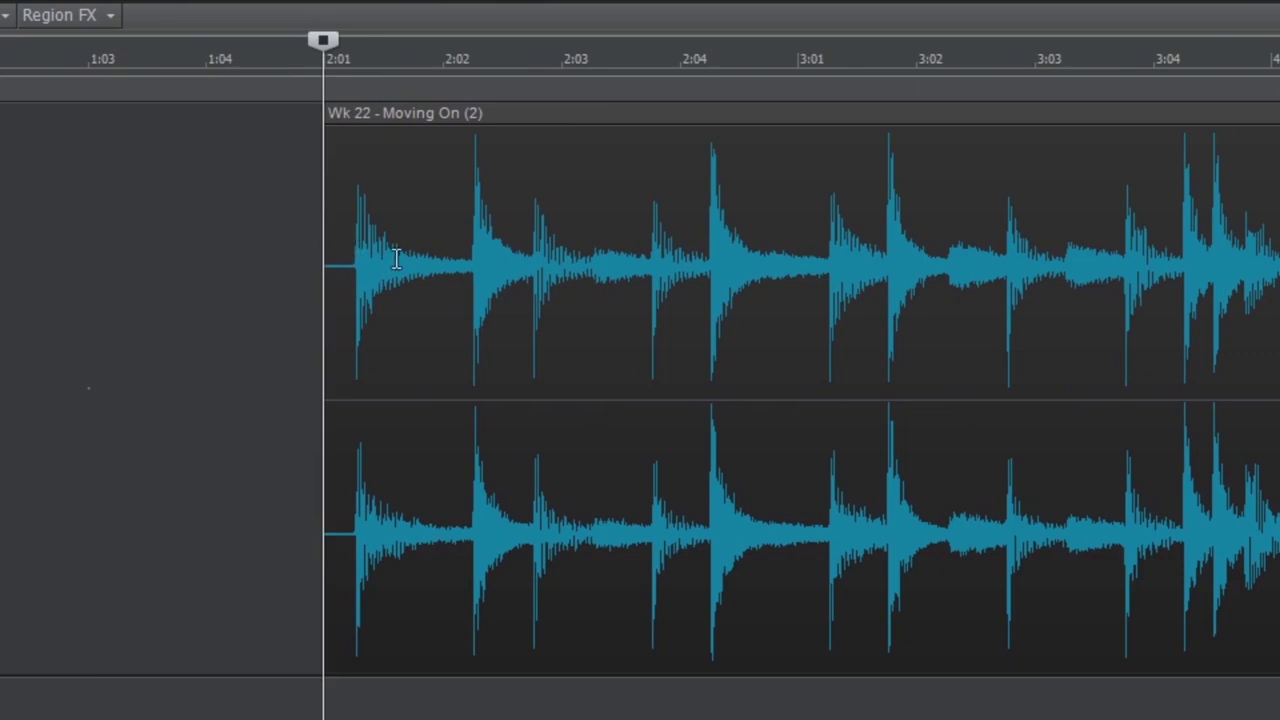
drag(414, 126, 383, 123)
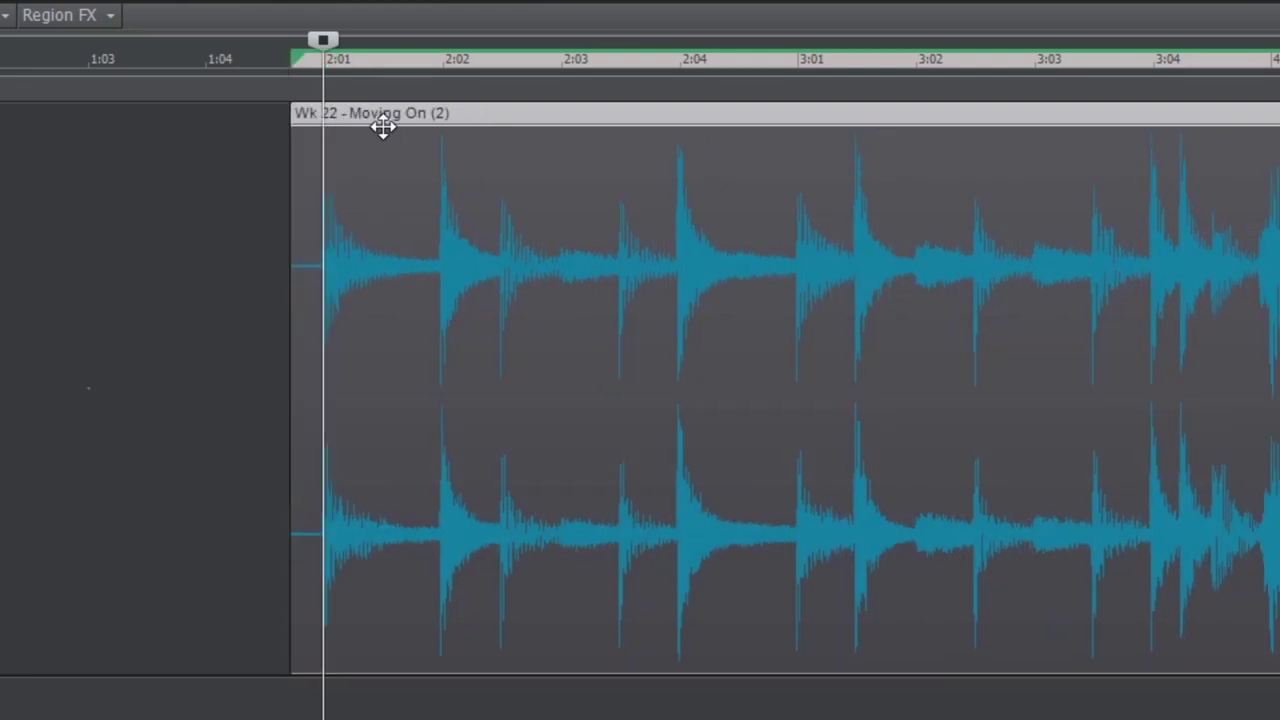
click(195, 218)
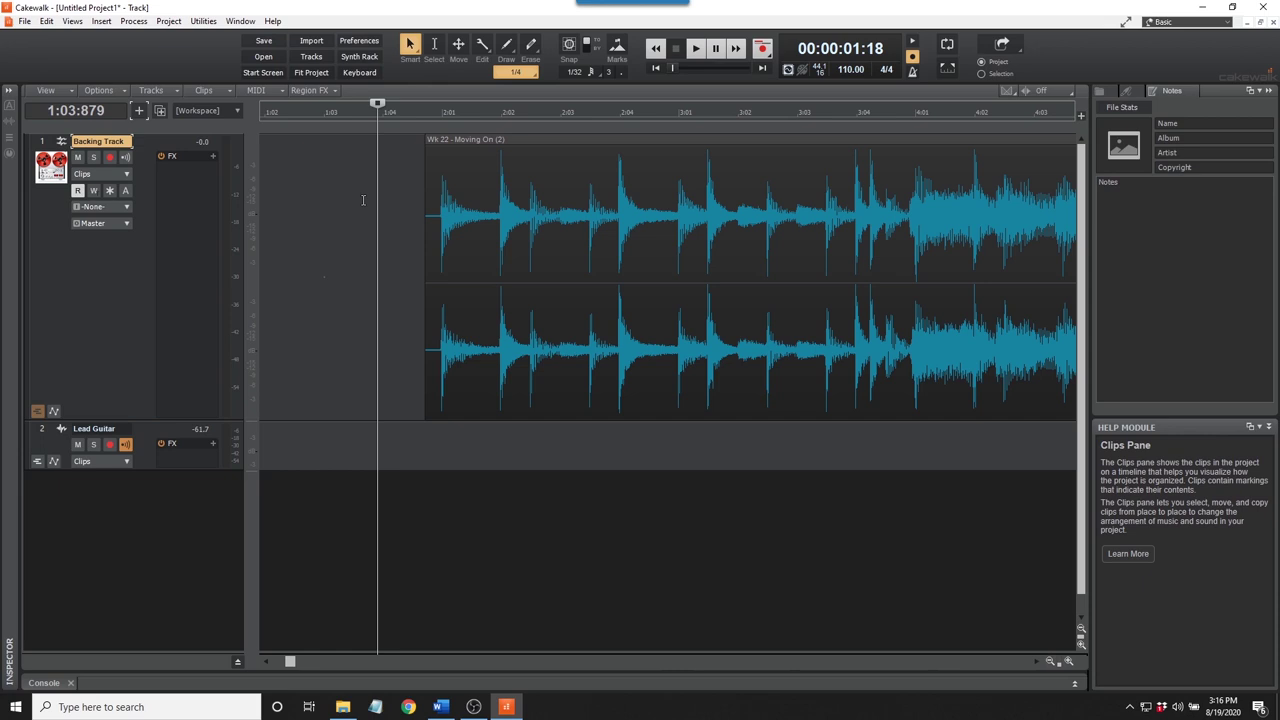
- Show the Console View and start playback
click(74, 21)
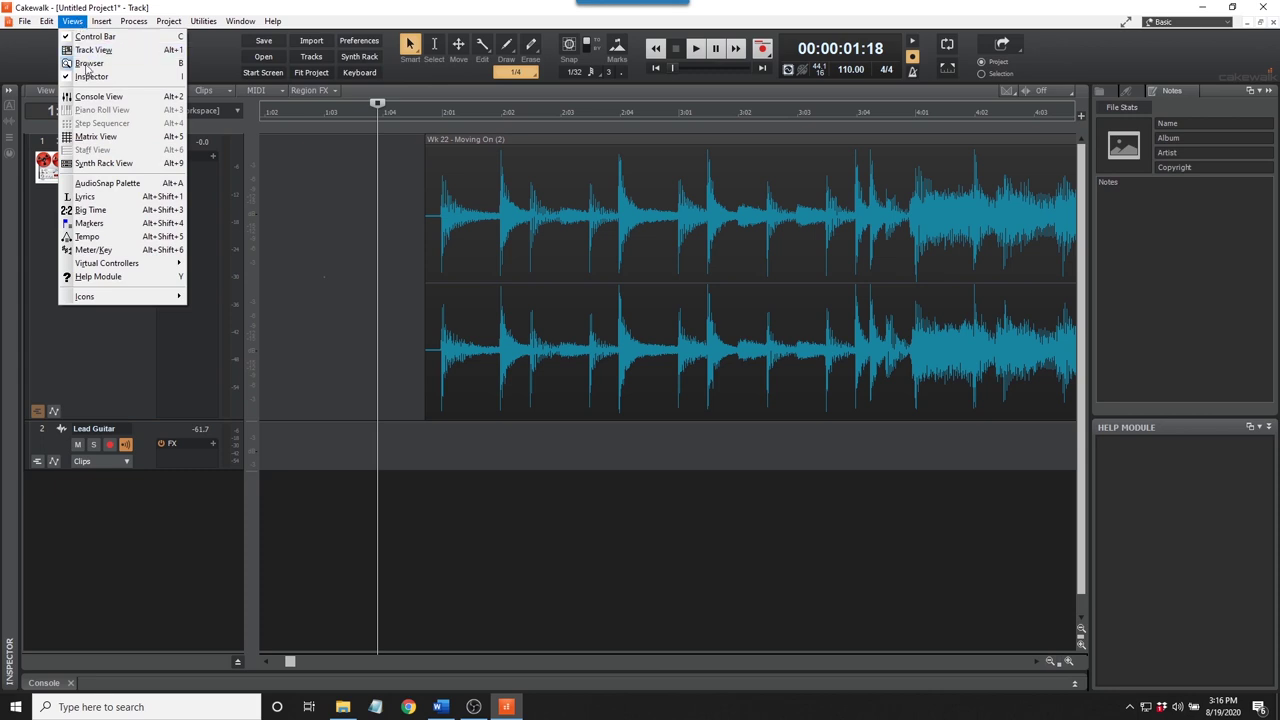
click(110, 97)
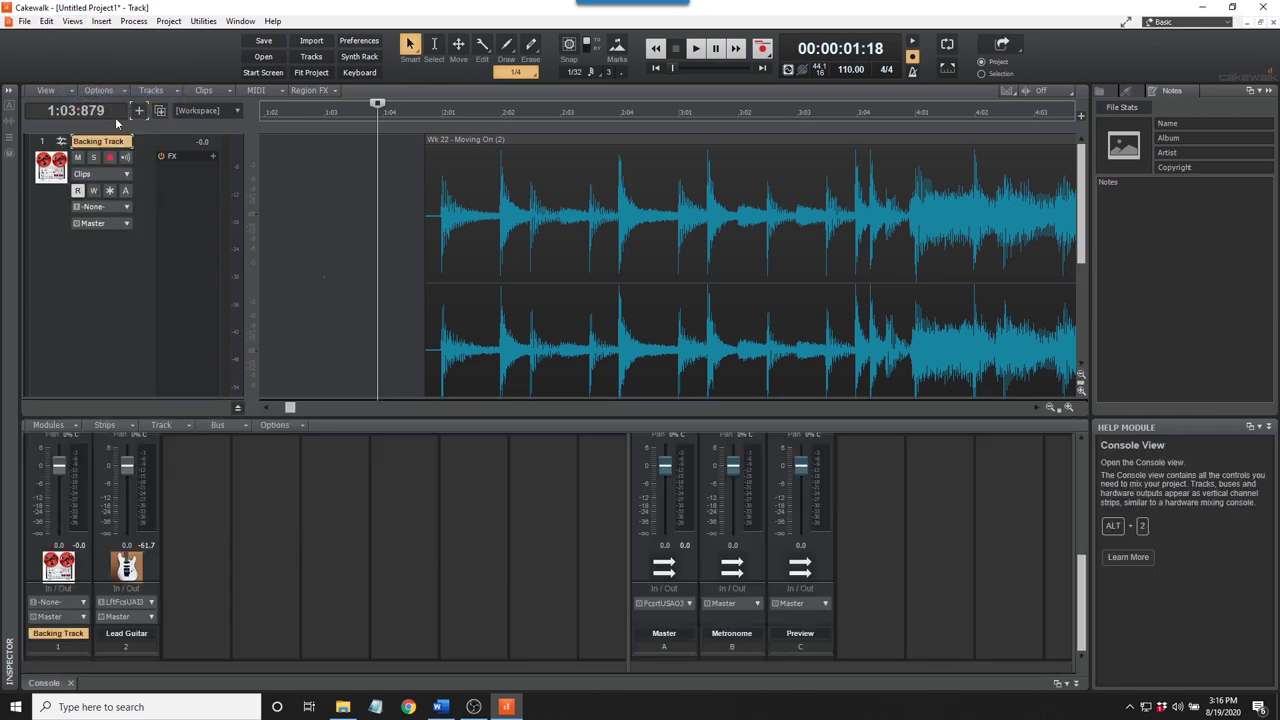
key(space)
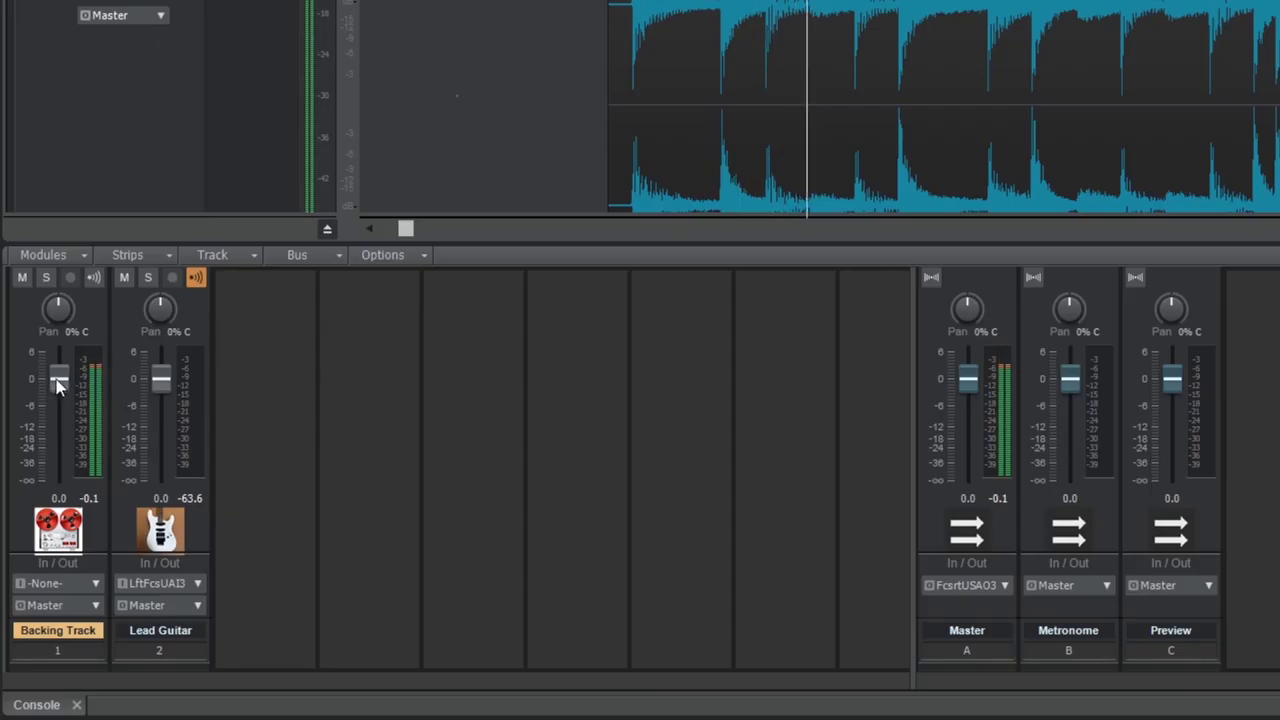
- Set the Backing Track fader to about -6.4 dB and collapse the console
drag(59, 466, 59, 473)
mouse_move(59, 388)
mouse_down()
mouse_move(59, 442)
mouse_move(59, 382)
mouse_up()
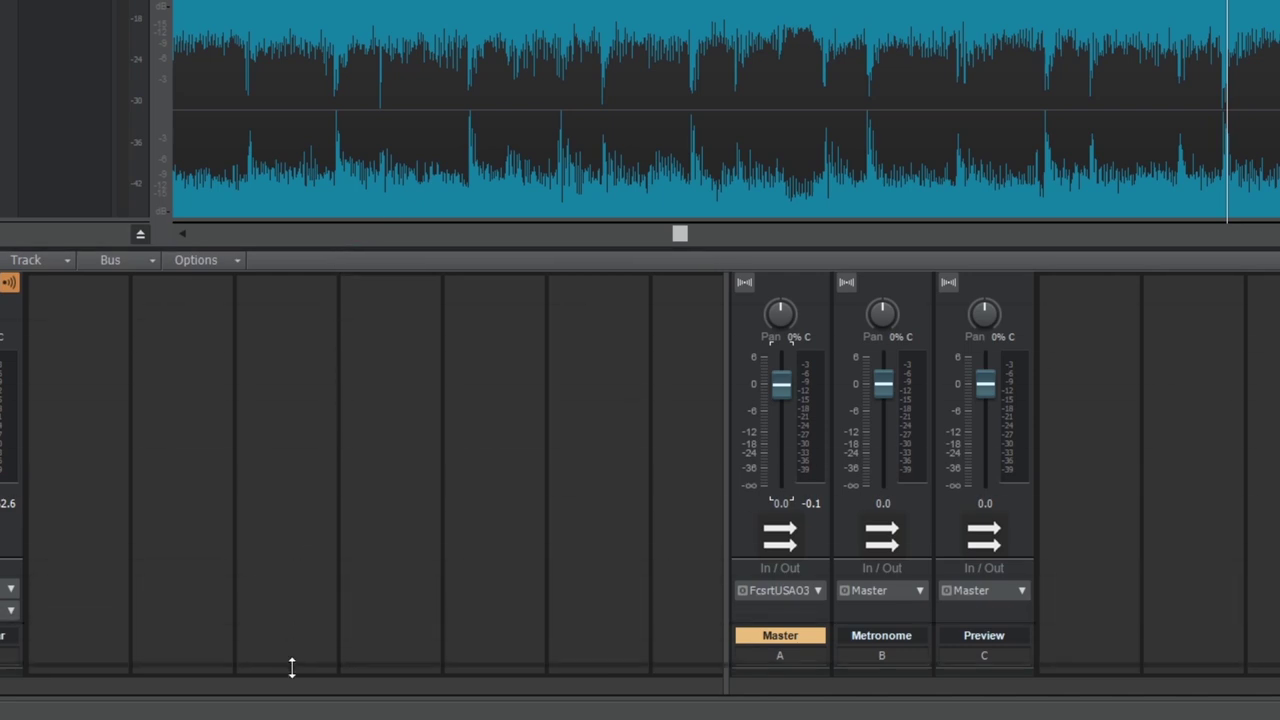
drag(291, 674, 294, 690)
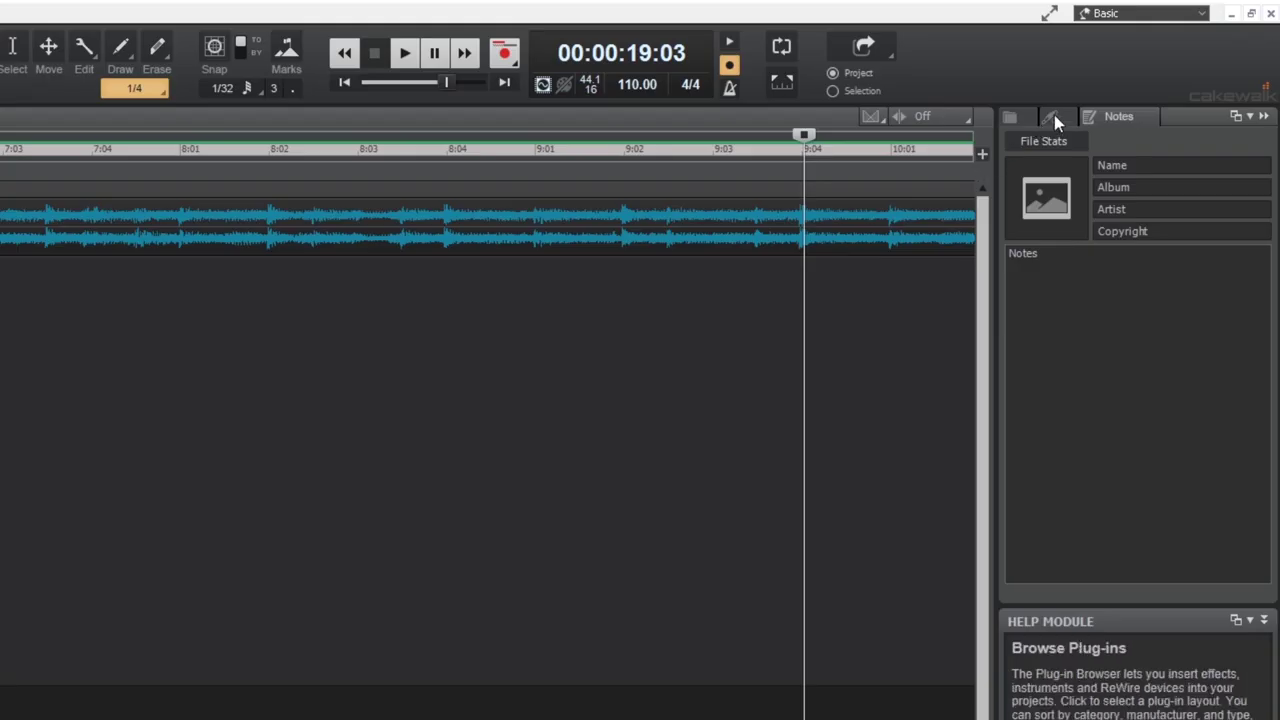
- Add the TH3 plug-in from the Browser's Guitar category to Lead Guitar's FX bin
click(1127, 92)
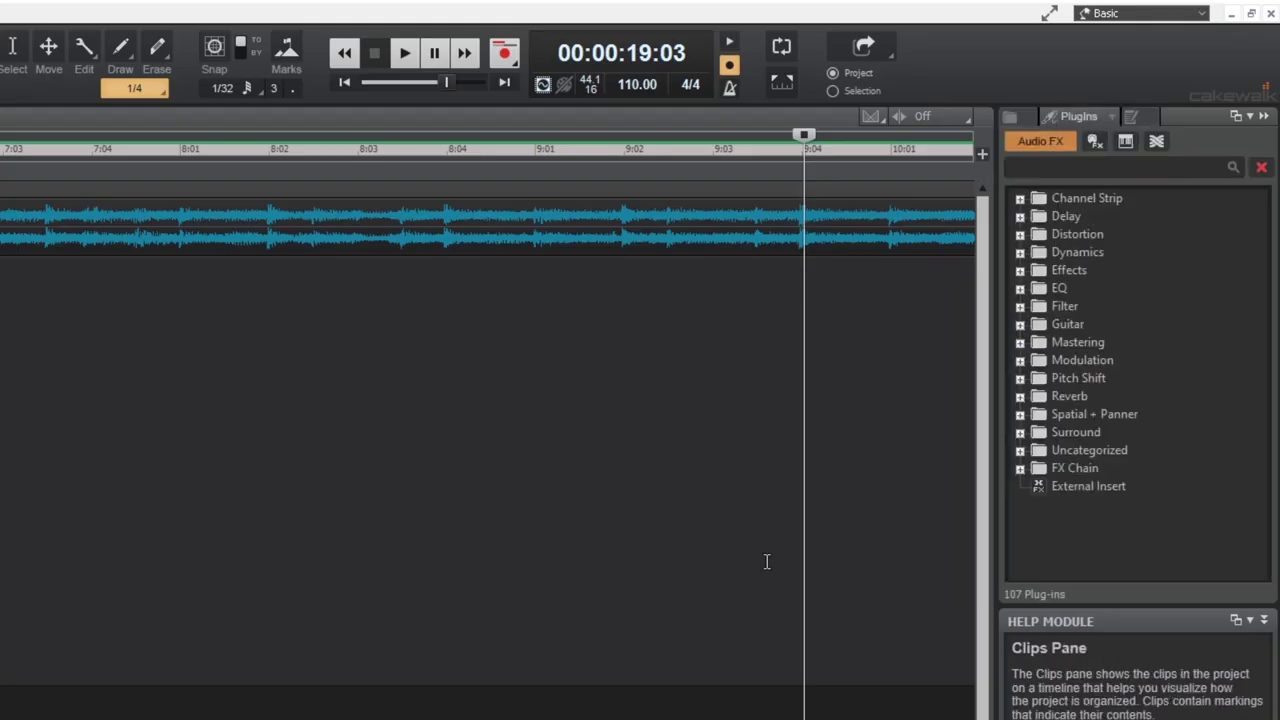
click(1019, 324)
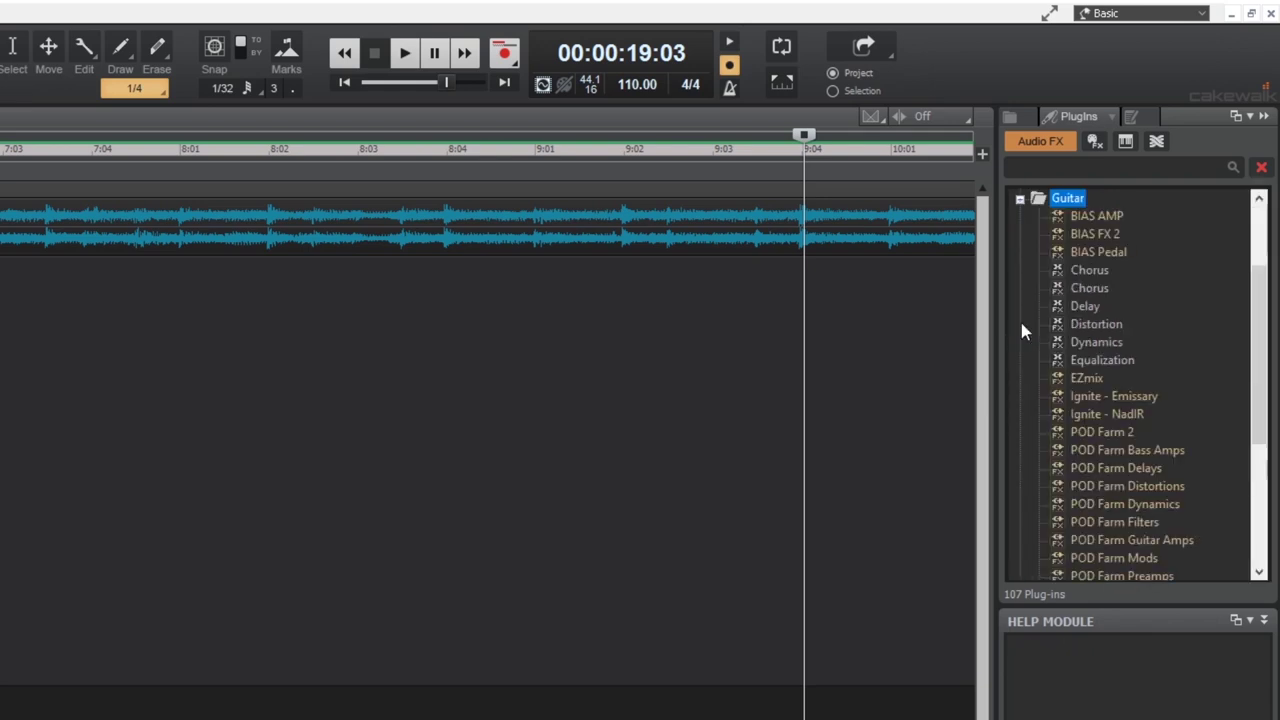
scroll(1236, 451, down, 5)
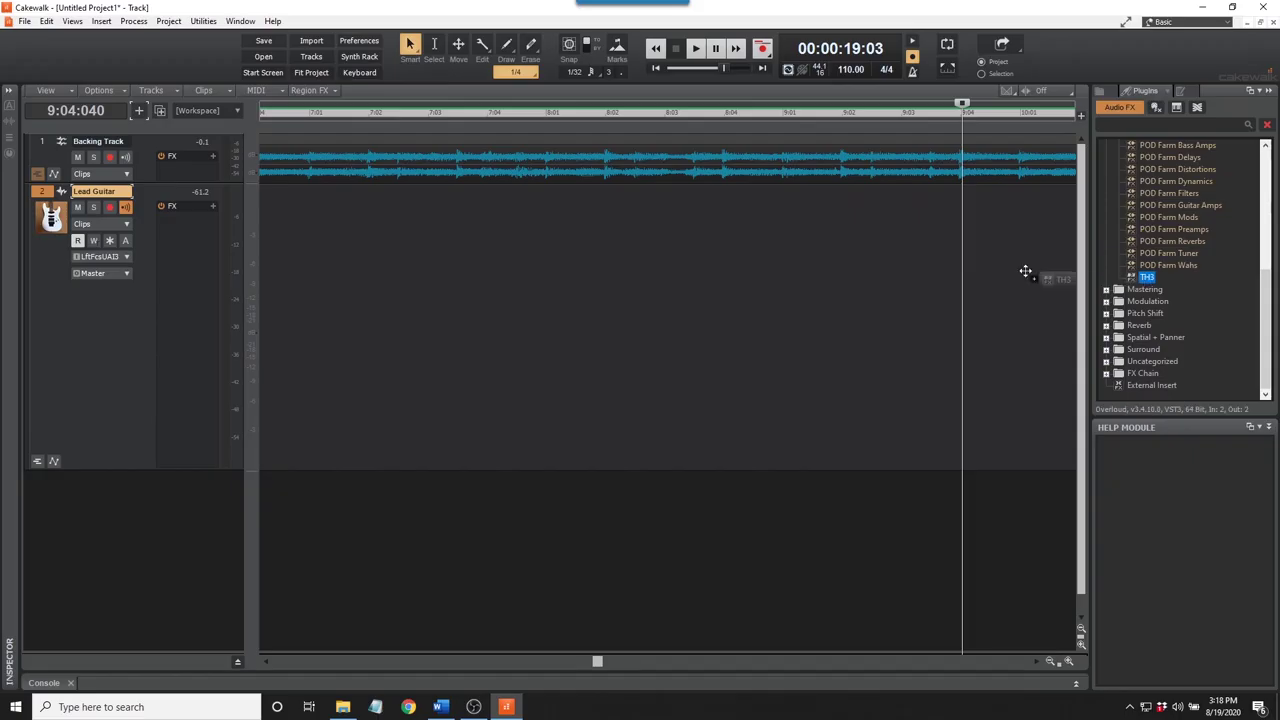
drag(978, 270, 176, 233)
- Load TH3's Modern Classic Dirt preset from the TH3 Building Blocks Dirt bank
click(380, 287)
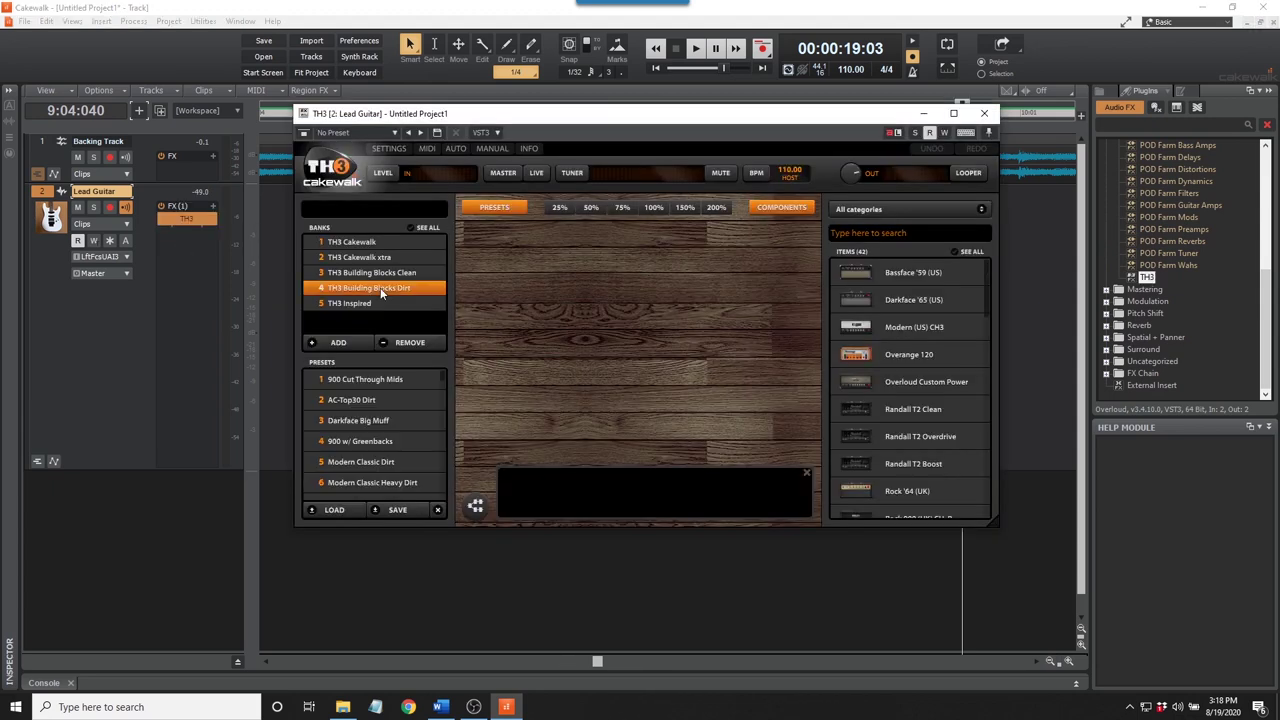
click(374, 462)
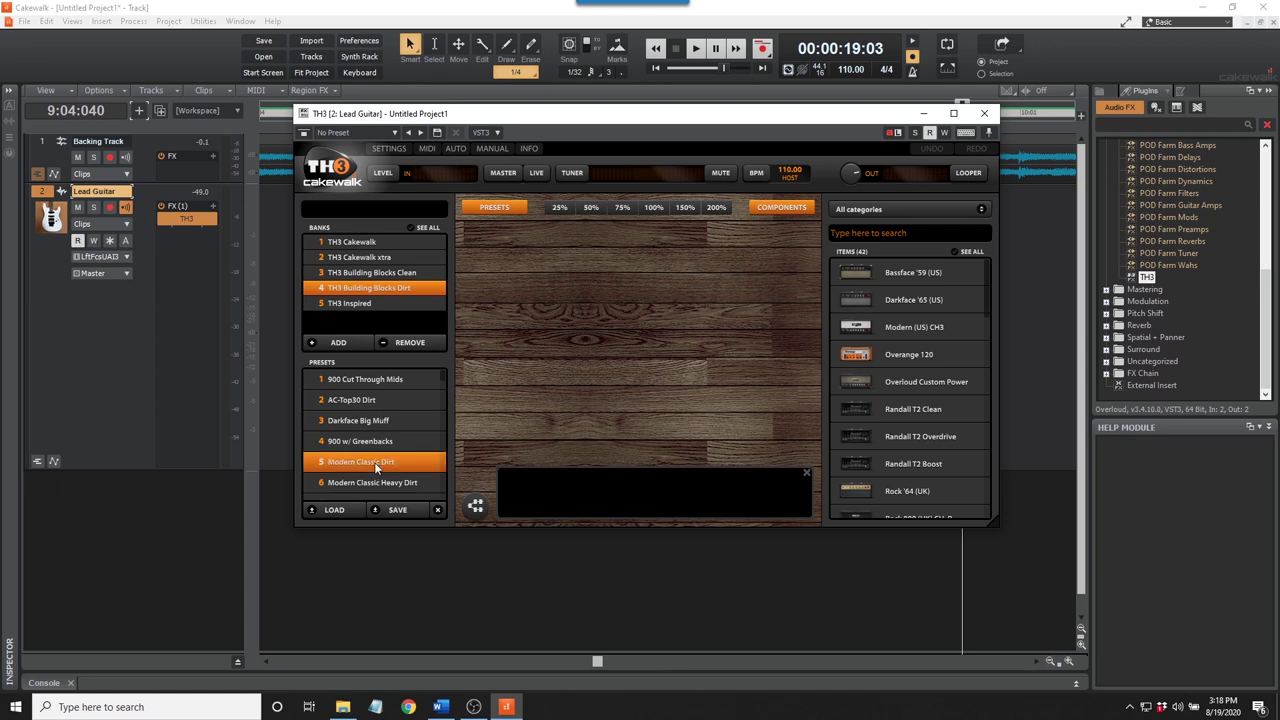
click(340, 510)
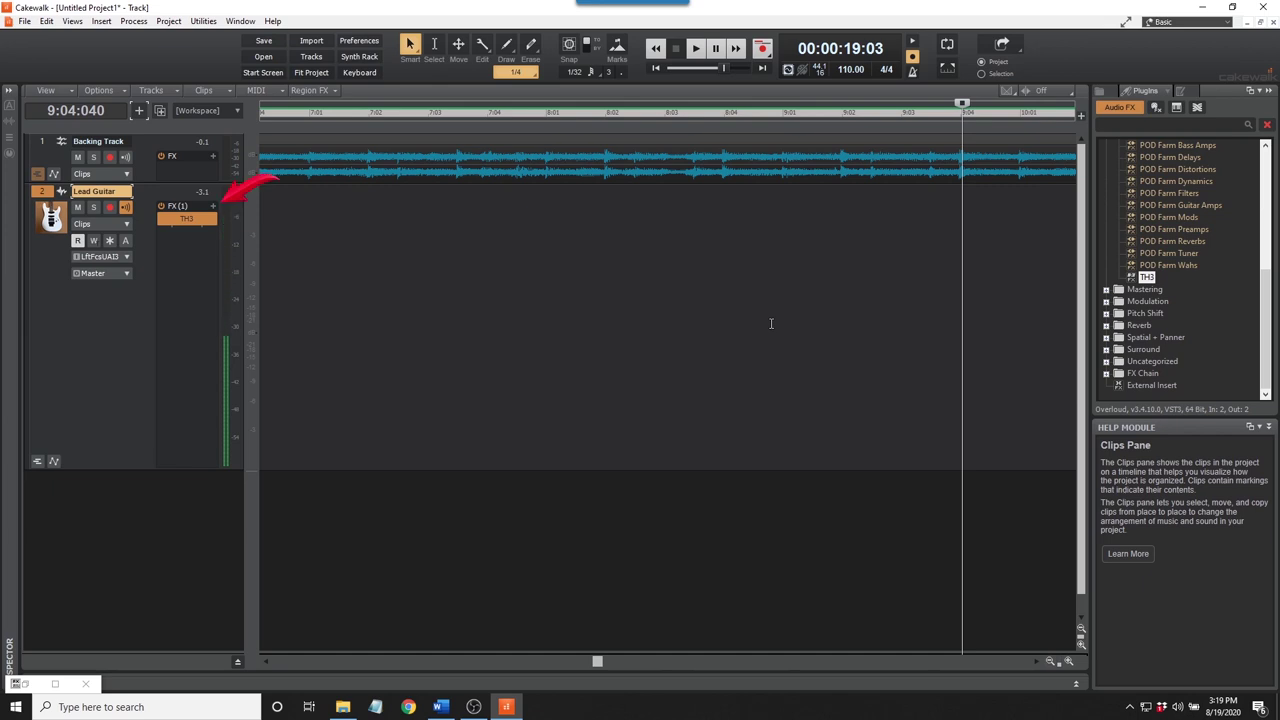
- Insert Sonitus Reverb into Lead Guitar's FX bin after TH3
click(212, 205)
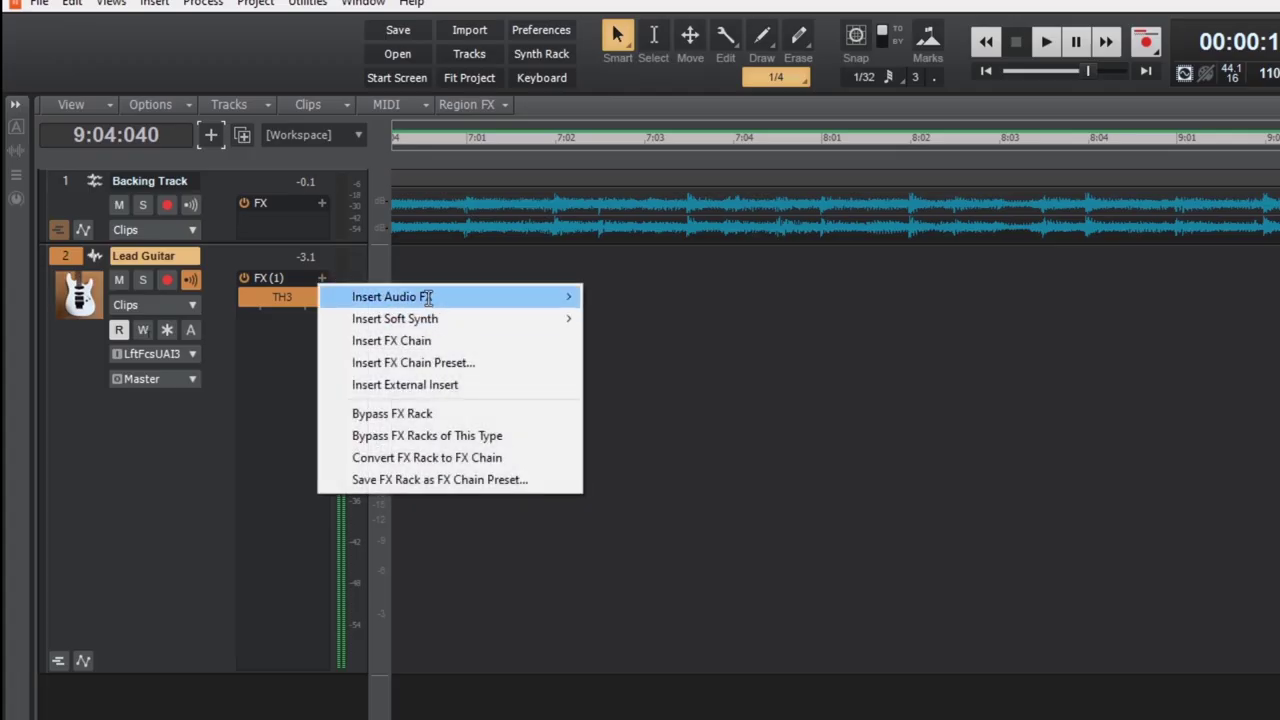
mouse_move(427, 297)
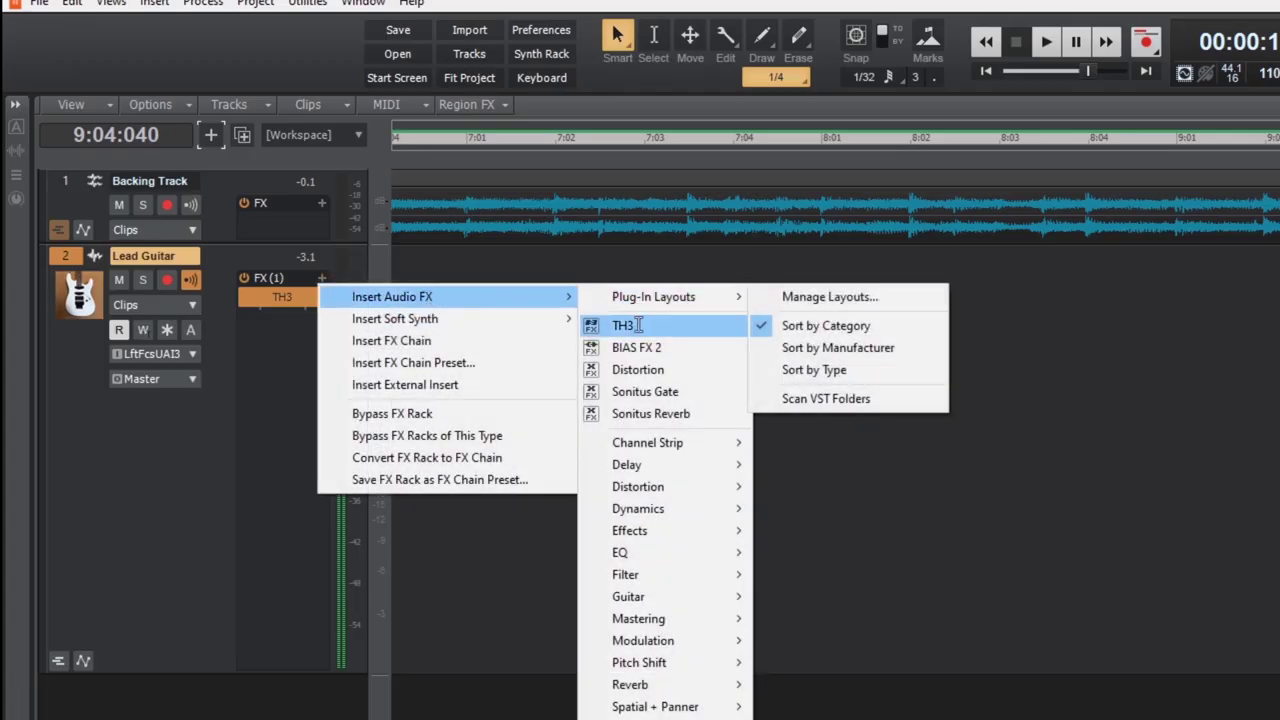
click(643, 413)
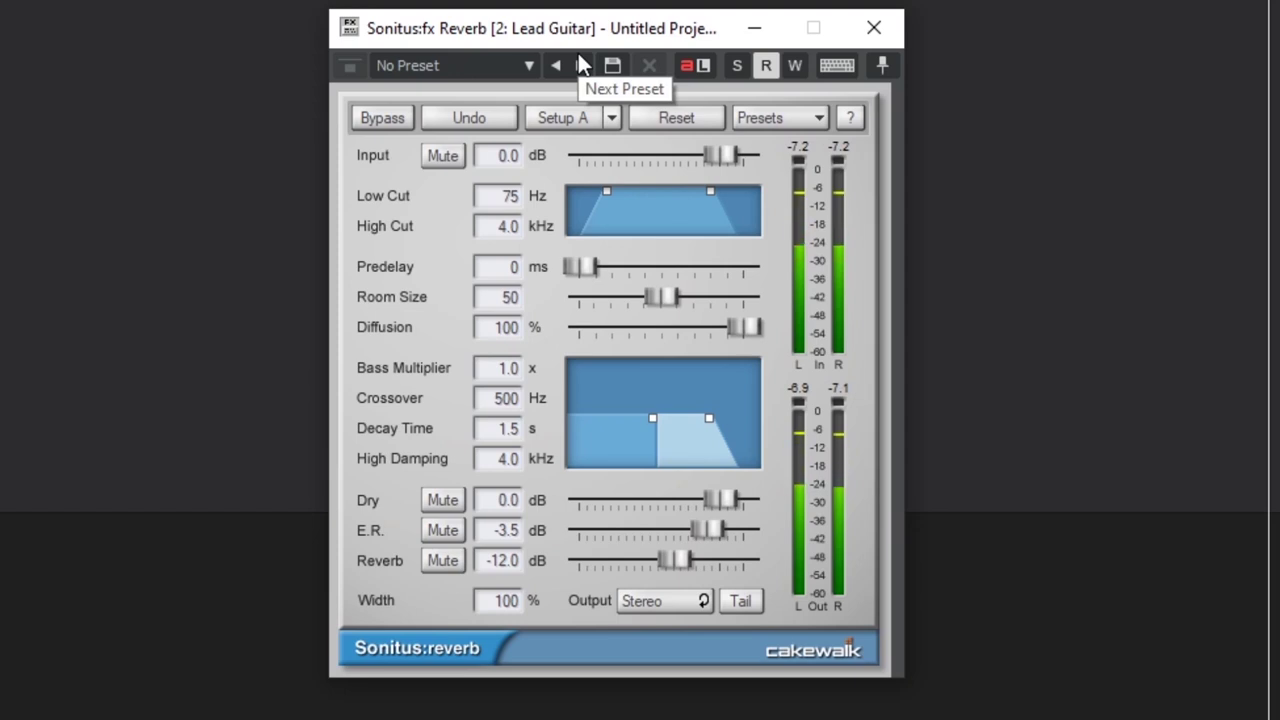
- Set the reverb level to -14.0 dB, leave the presets unchanged, and close the window
drag(680, 558, 710, 560)
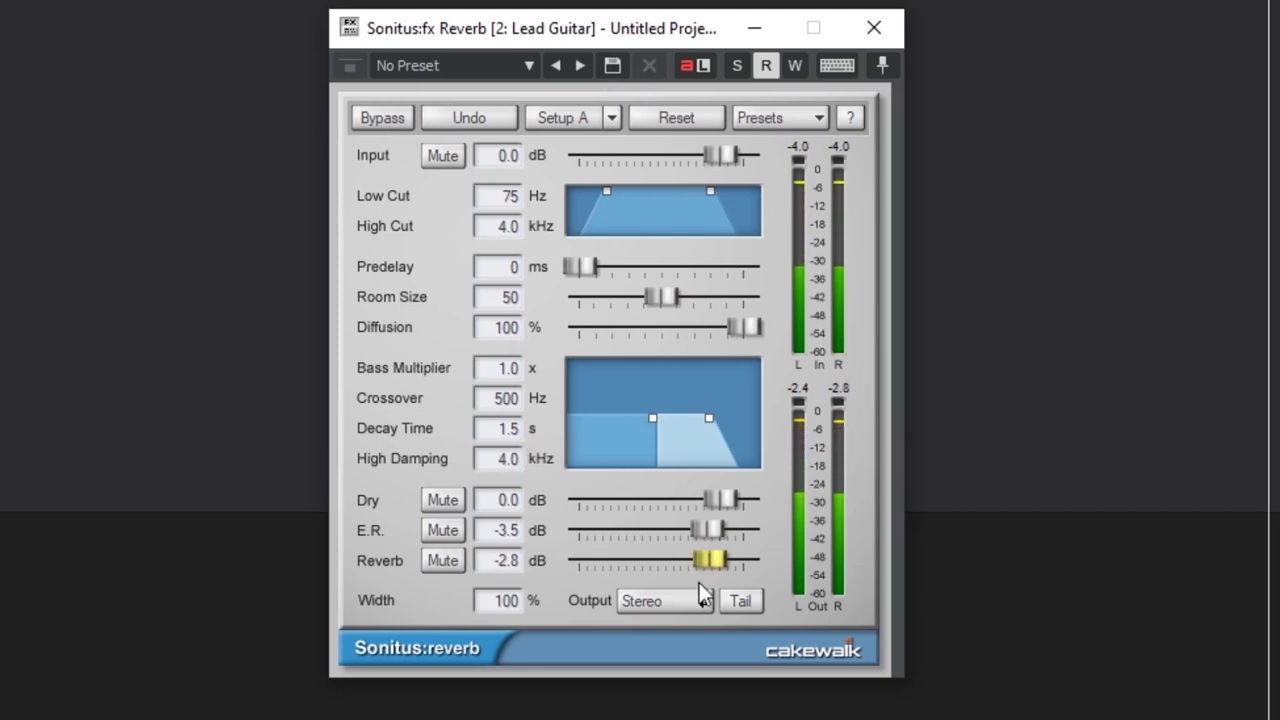
drag(716, 562, 679, 562)
click(822, 117)
mouse_move(838, 258)
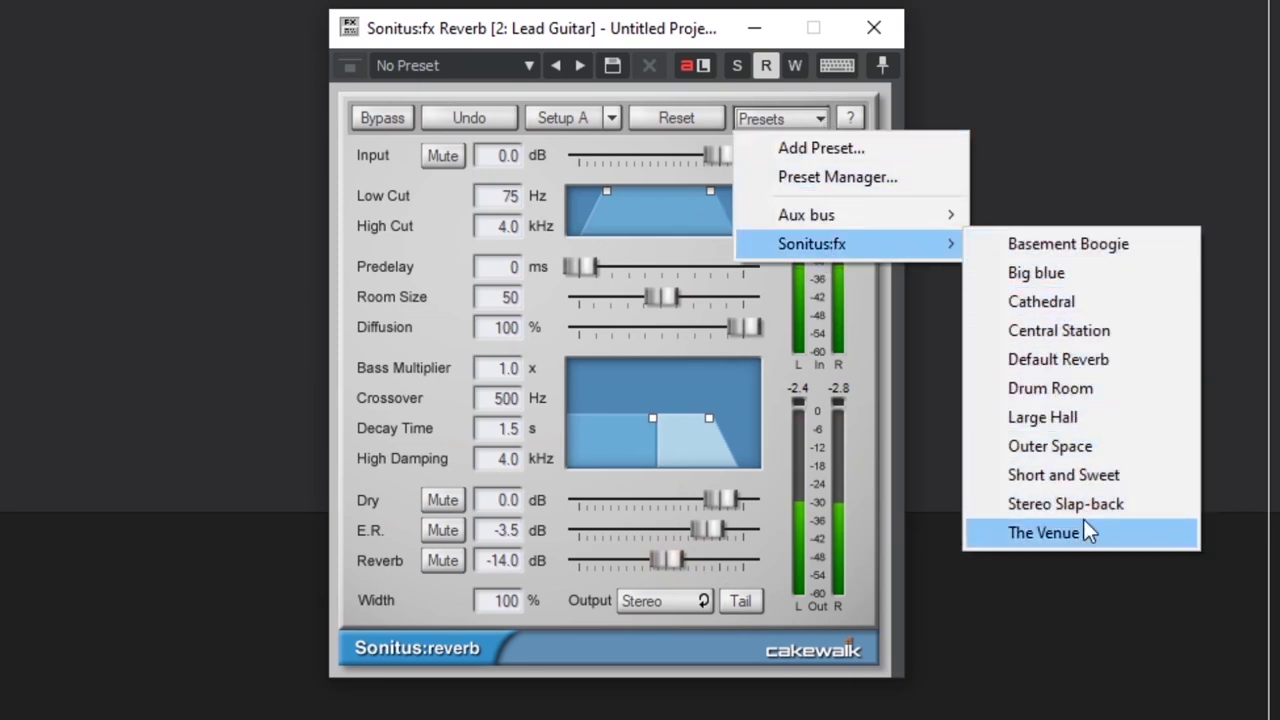
click(875, 30)
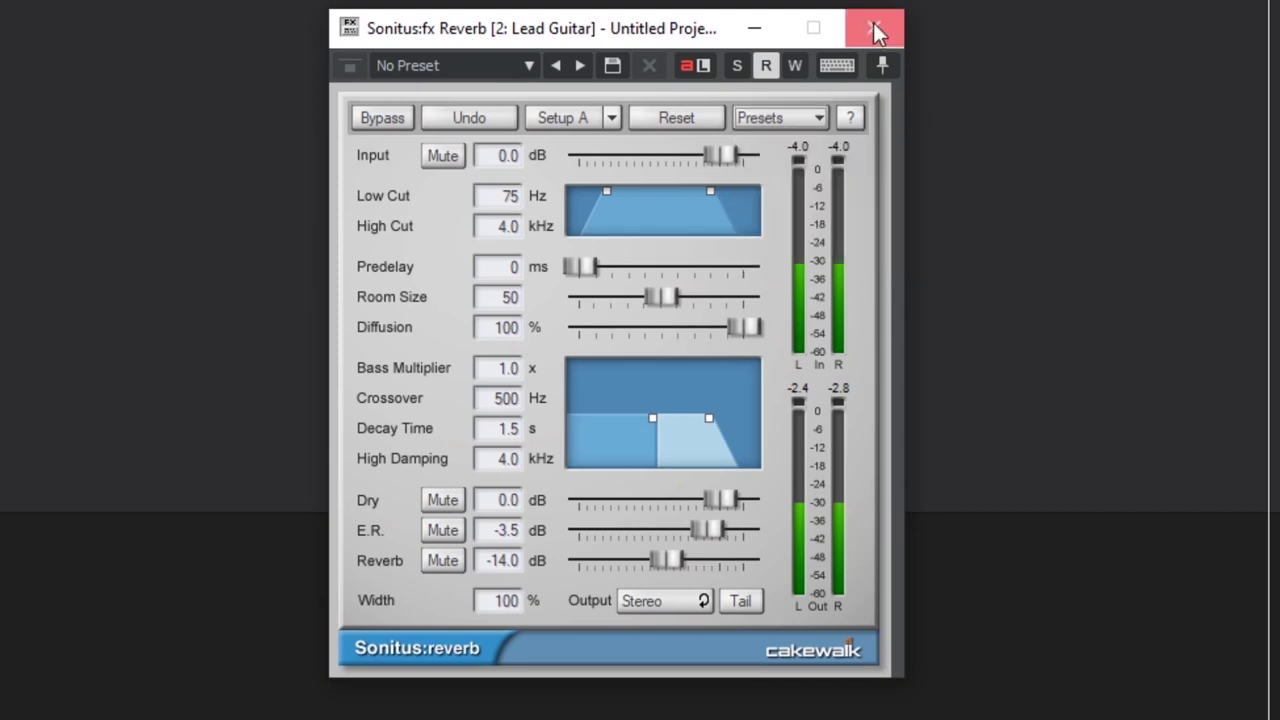
click(875, 30)
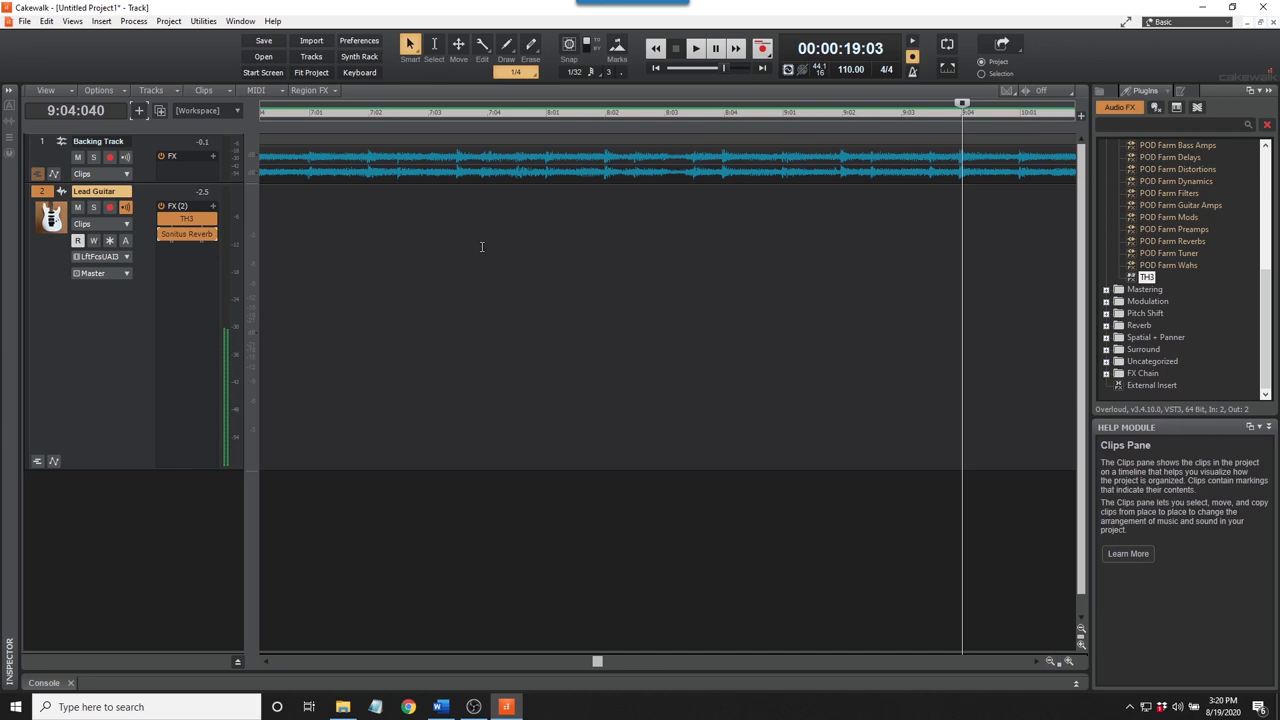
- Insert Sonitus Gate on Lead Guitar and move it to the top of the rack
click(212, 207)
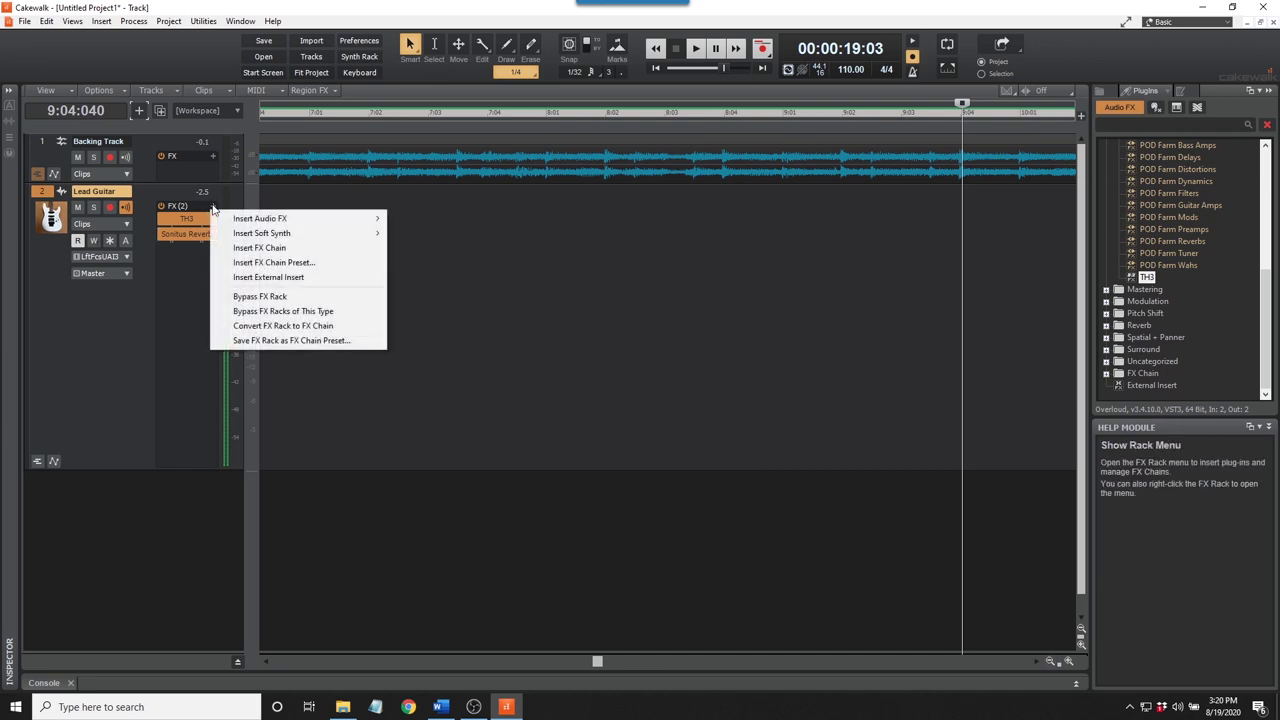
mouse_move(245, 223)
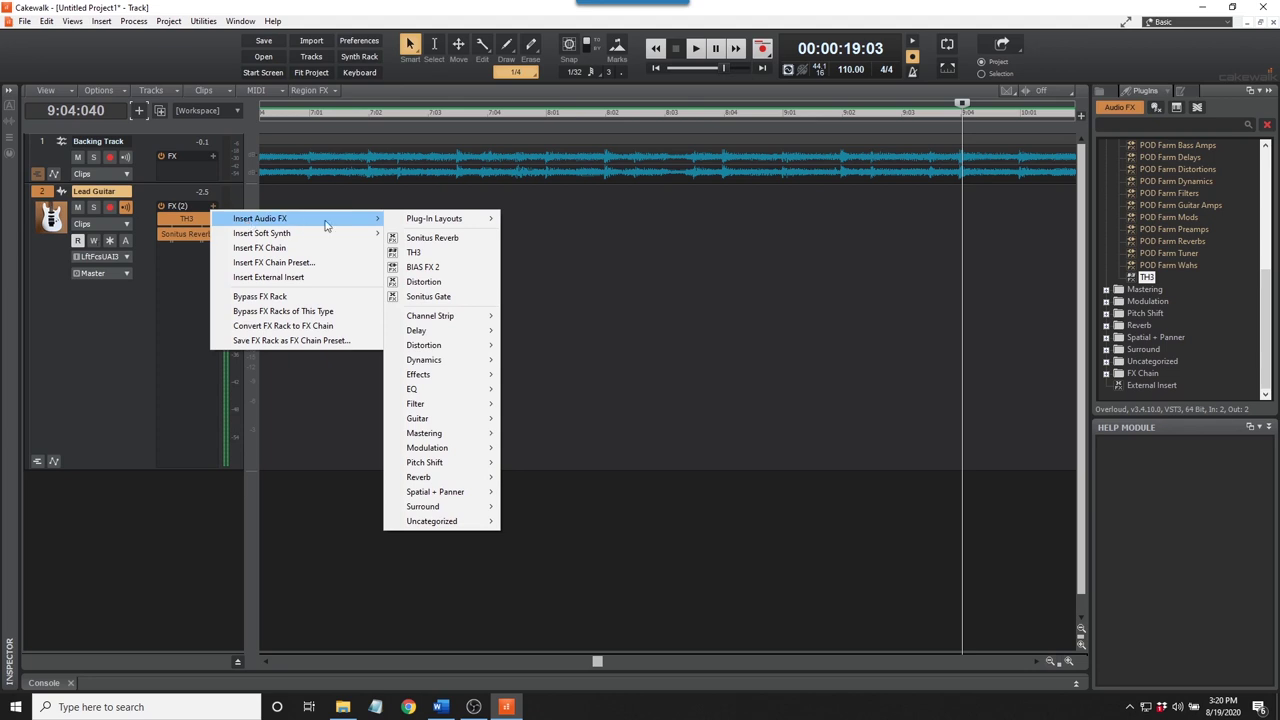
click(432, 297)
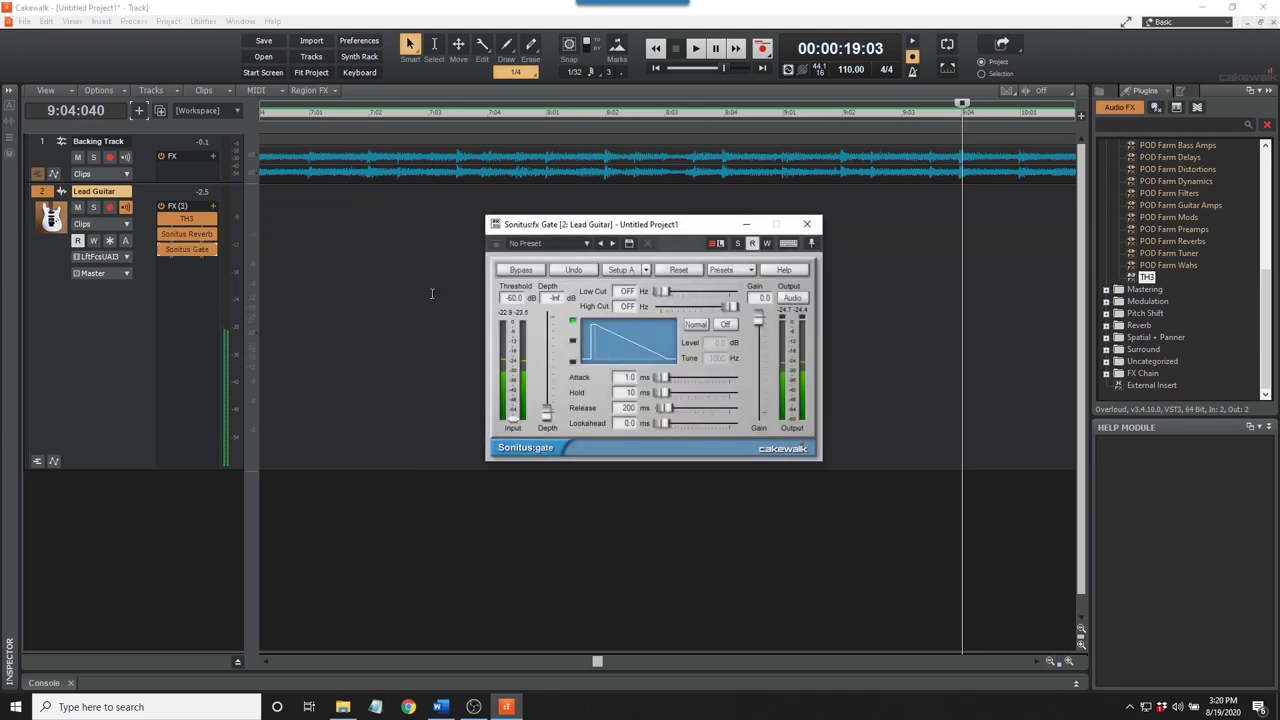
drag(185, 252, 190, 217)
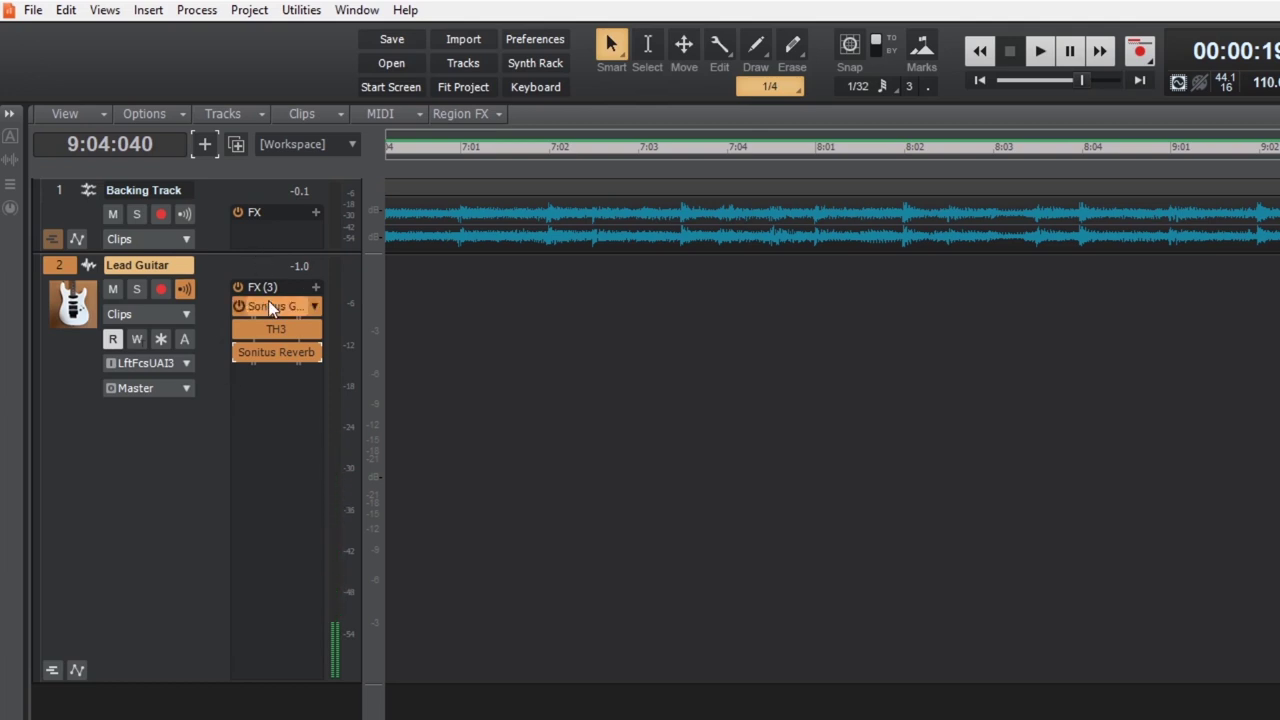
- Bypass and re-enable Sonitus Gate twice to compare, leaving it on
click(238, 306)
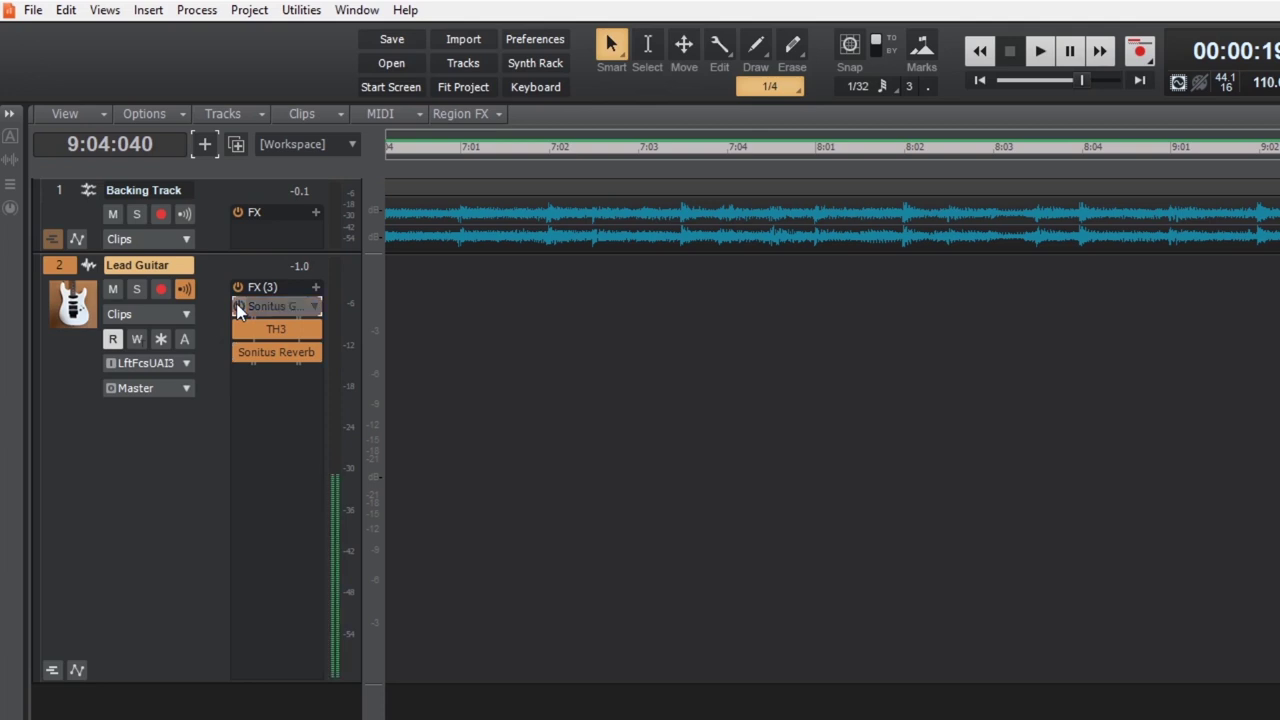
click(238, 306)
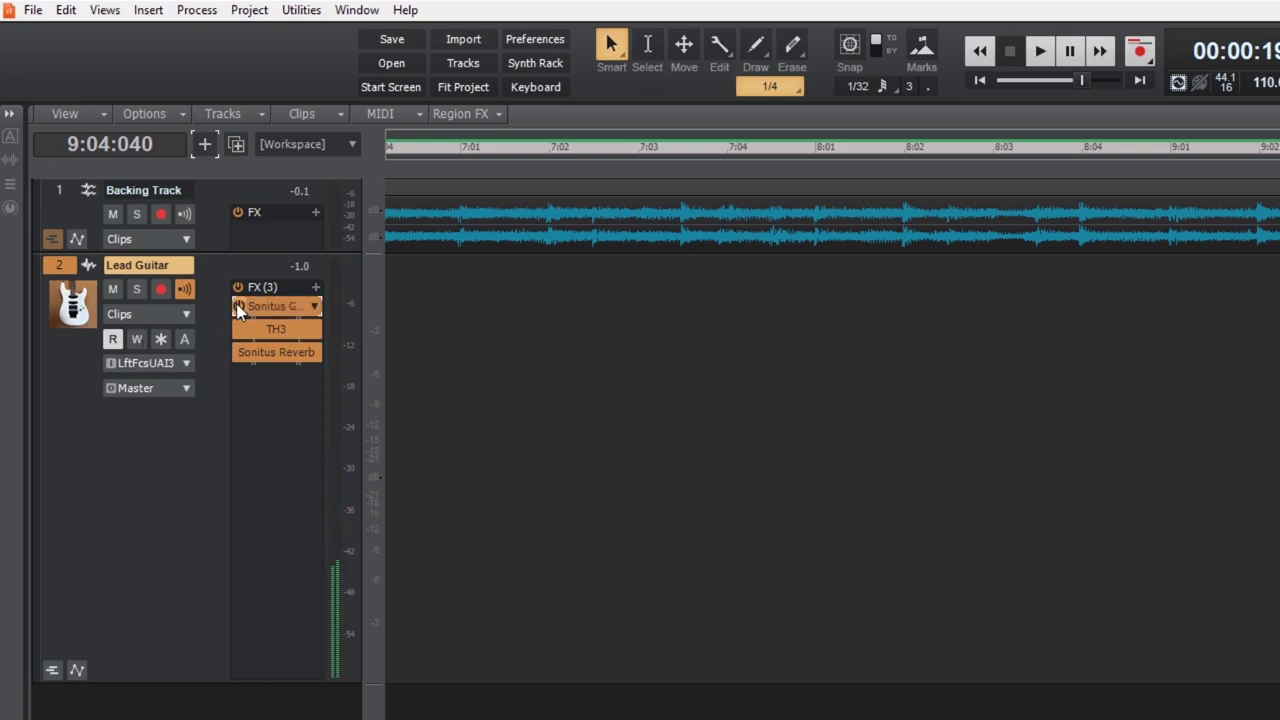
click(238, 306)
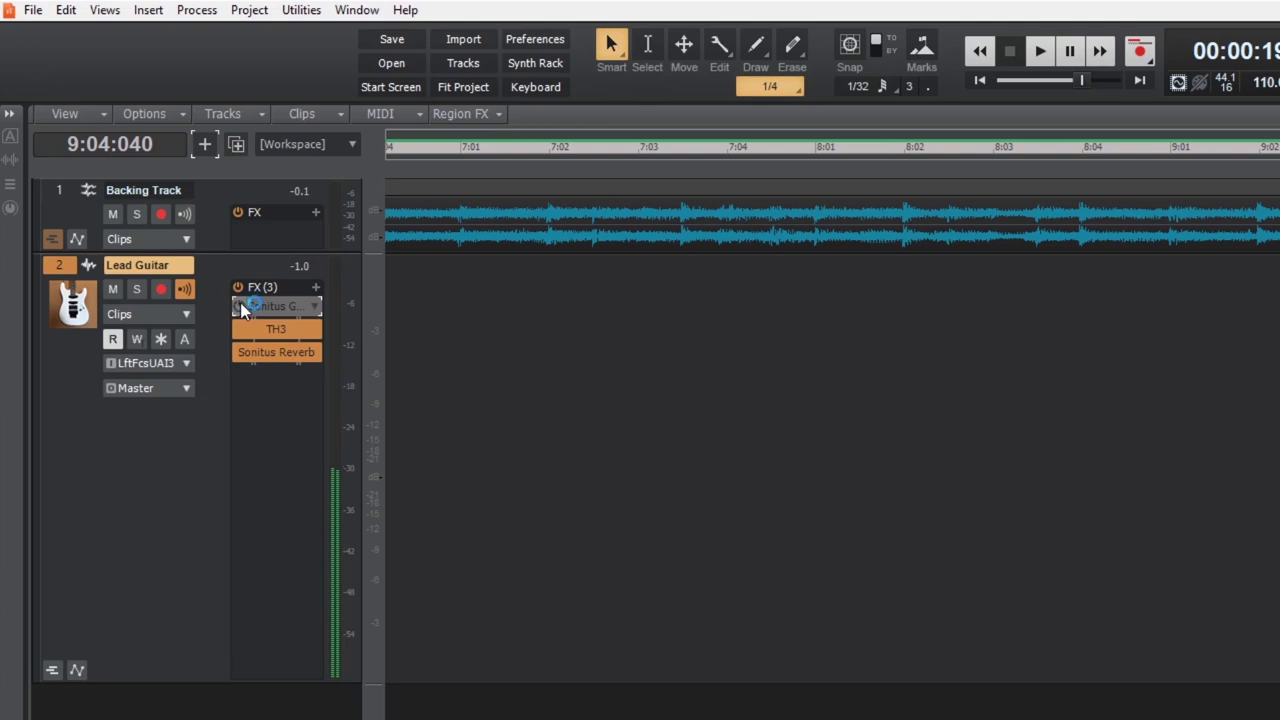
click(239, 305)
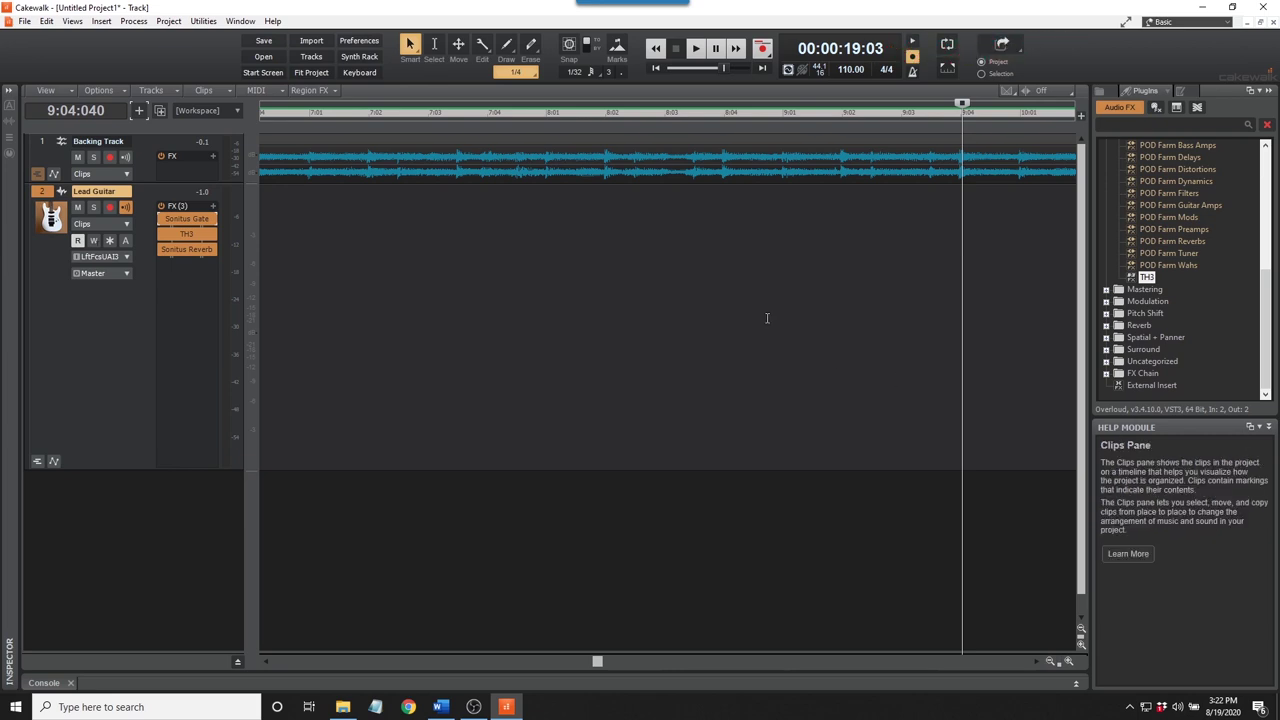
- Select the Record workspace so the Backing Track and Lead Guitar console strips appear
click(1229, 22)
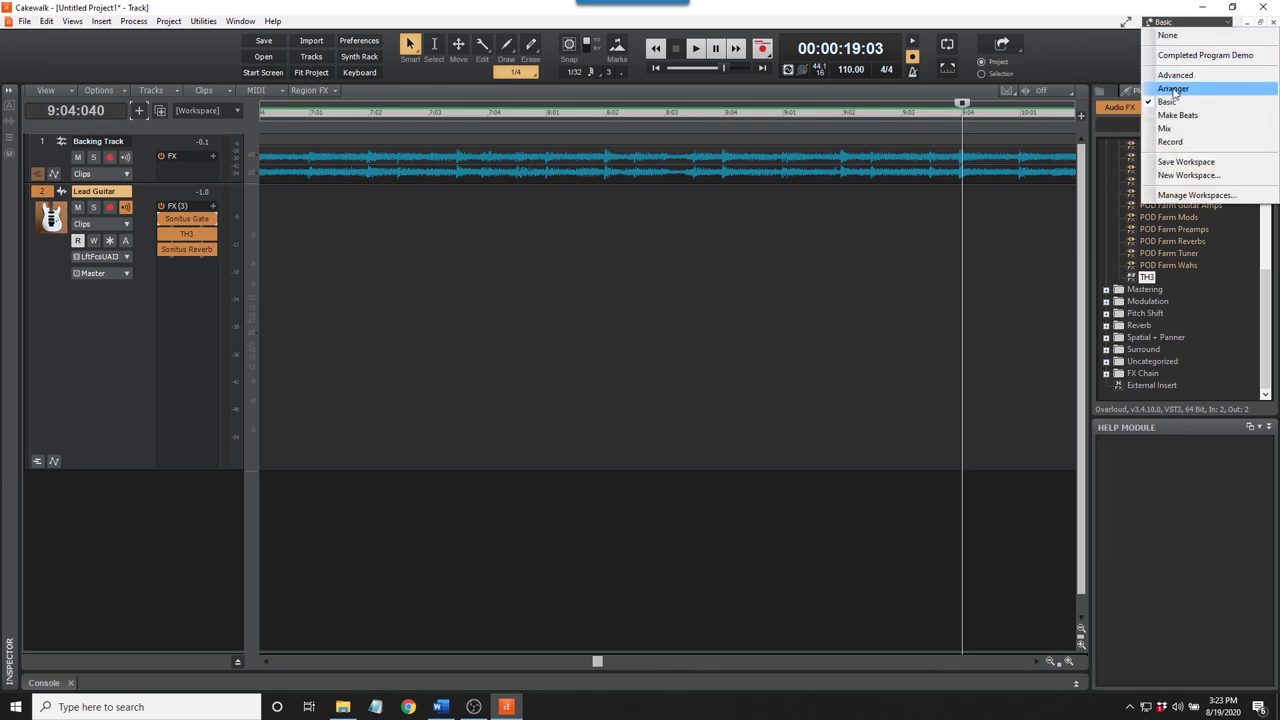
click(1170, 143)
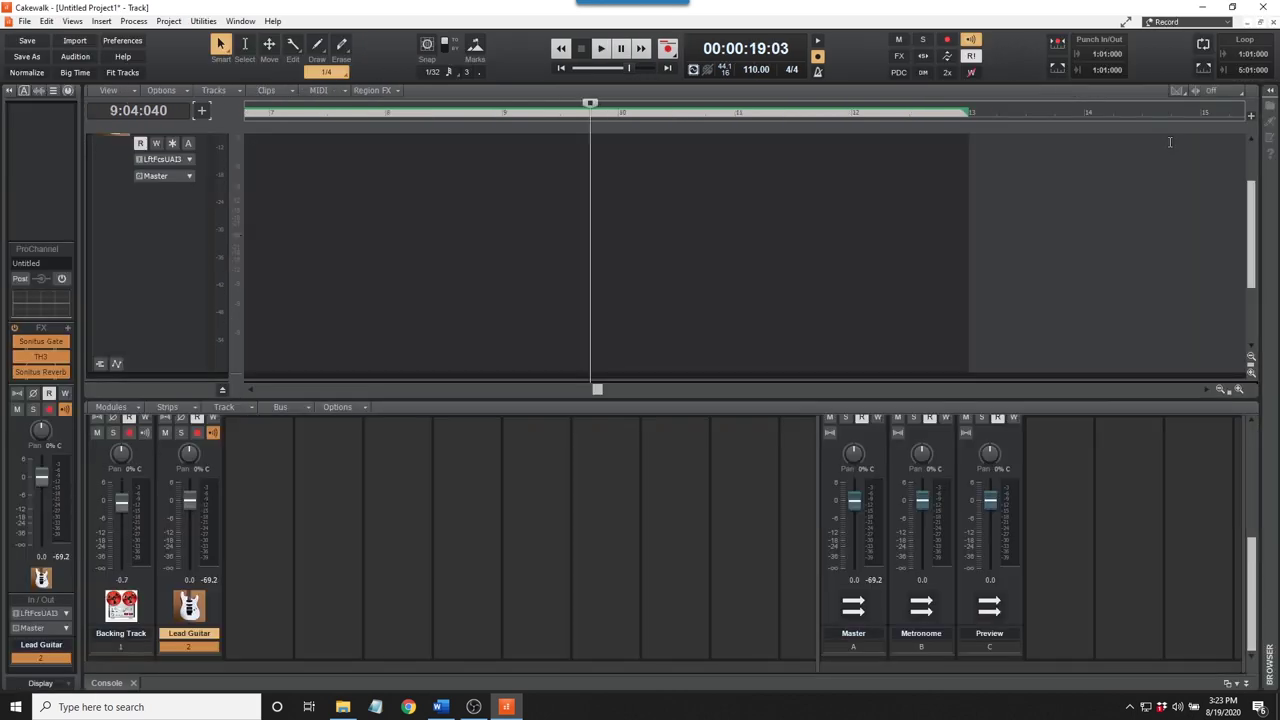
scroll(1233, 200, up, 3)
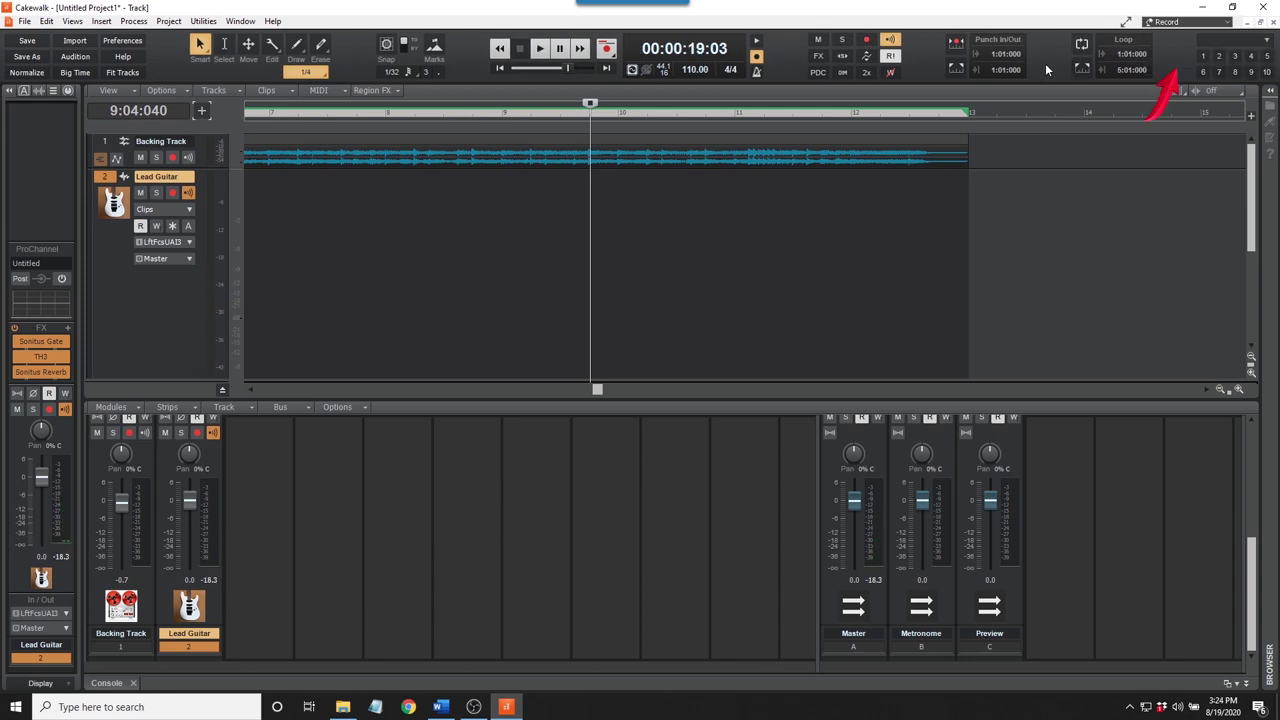
- Hide the Punch In/Out module on the Control Bar and open the workspaces list
right_click(1047, 69)
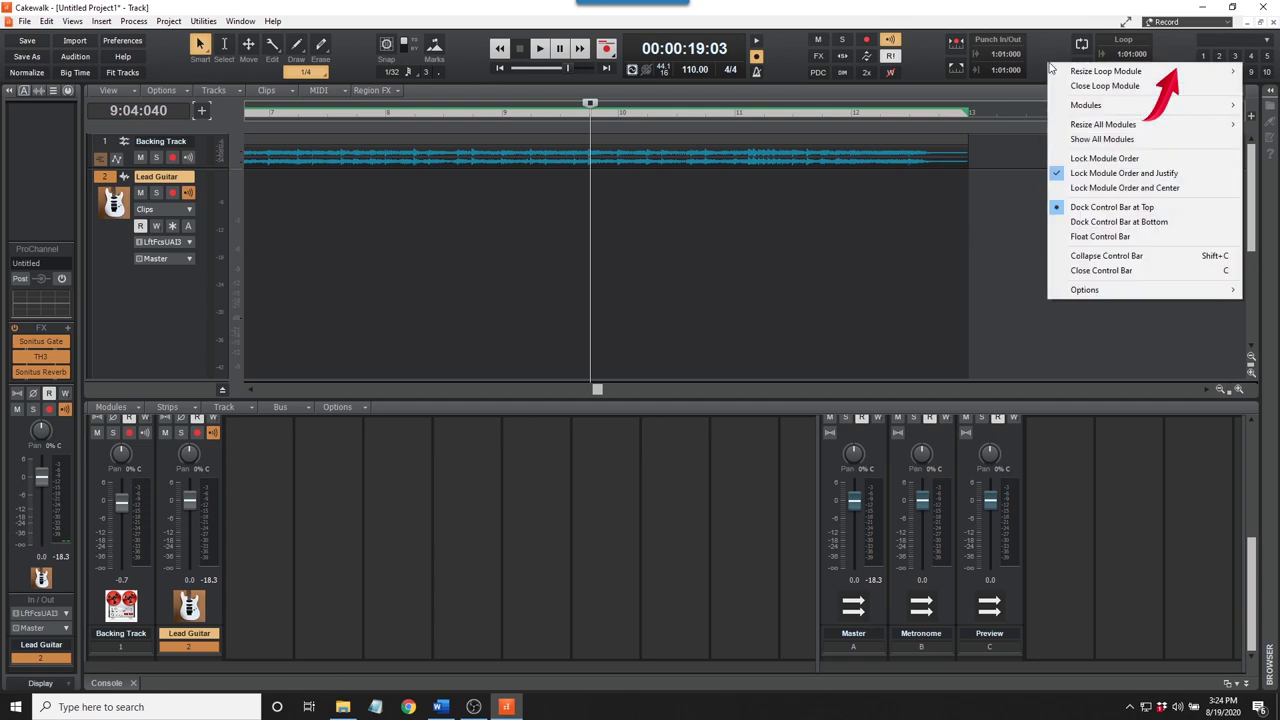
mouse_move(1068, 107)
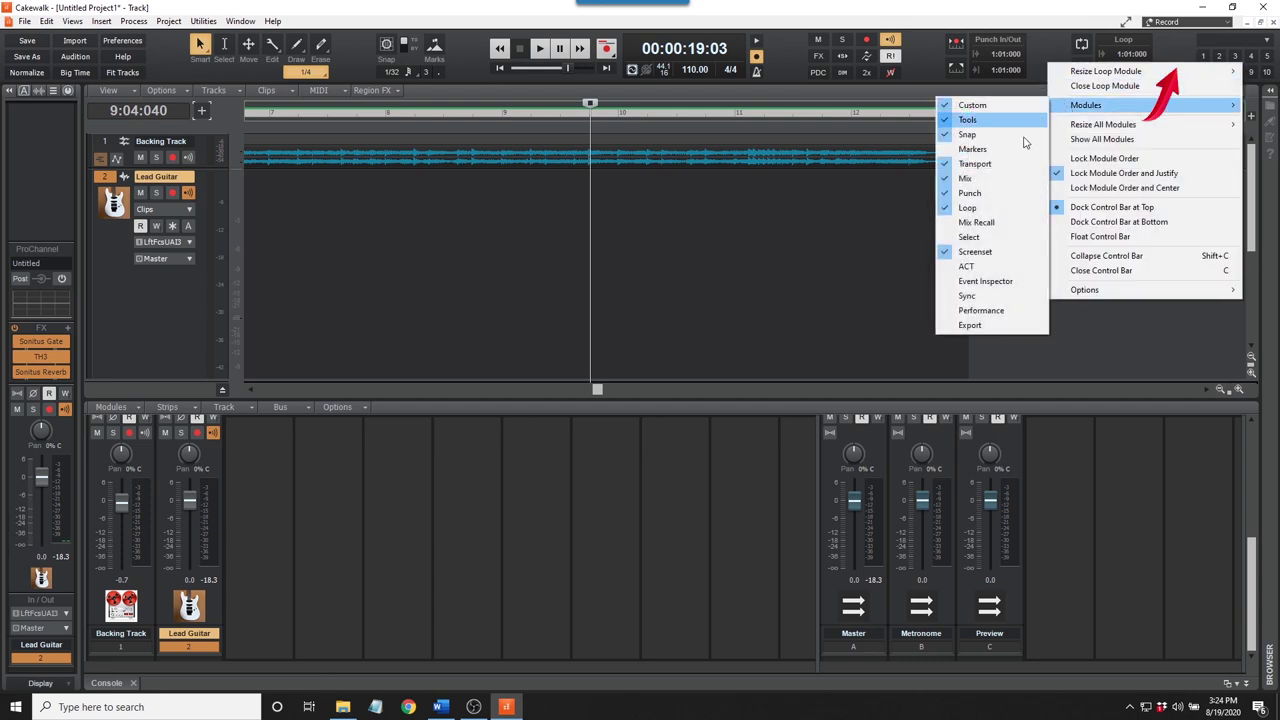
click(972, 193)
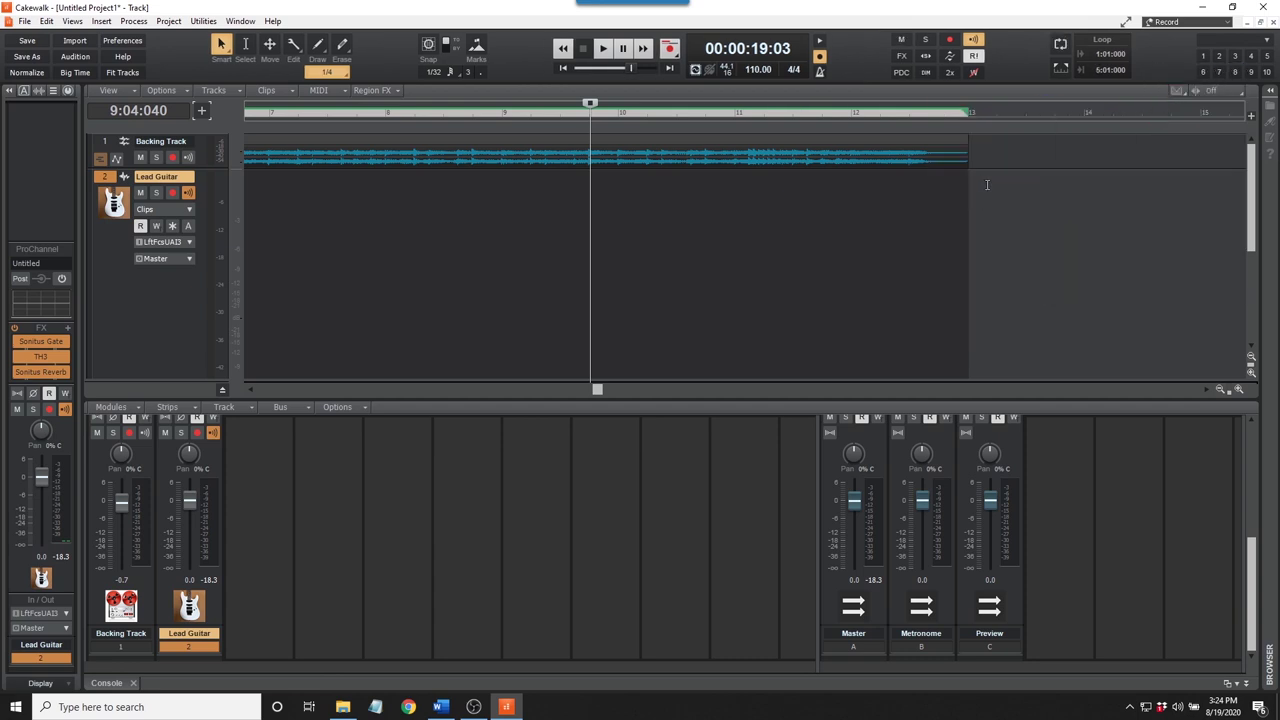
click(1185, 21)
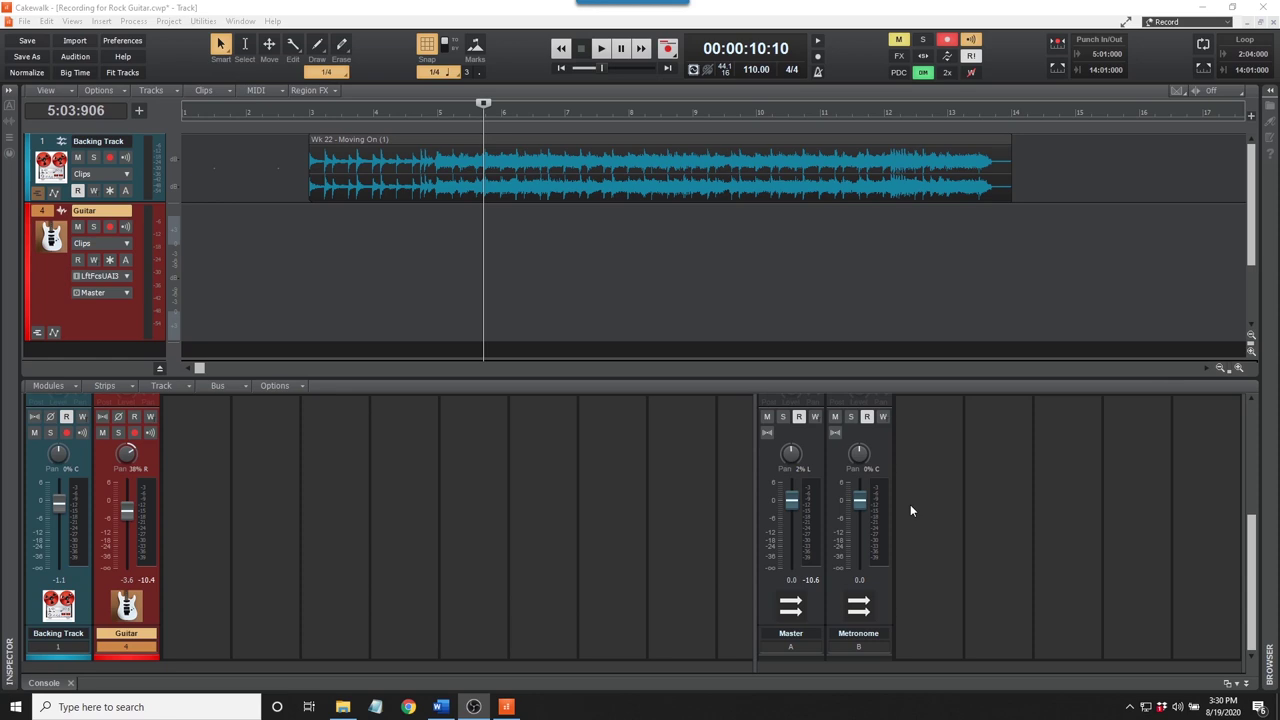
- Set loop points from 3:01:000 to 14:01:000 around the backing clip
click(515, 447)
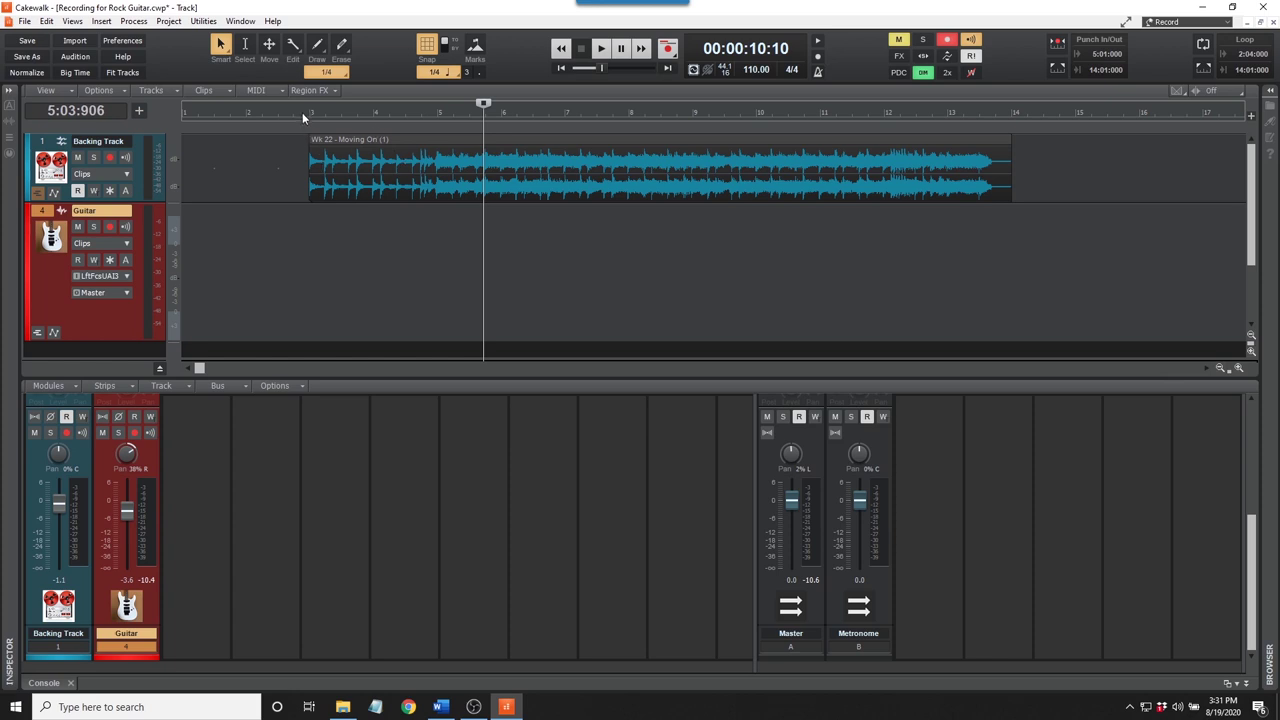
drag(478, 145, 1008, 192)
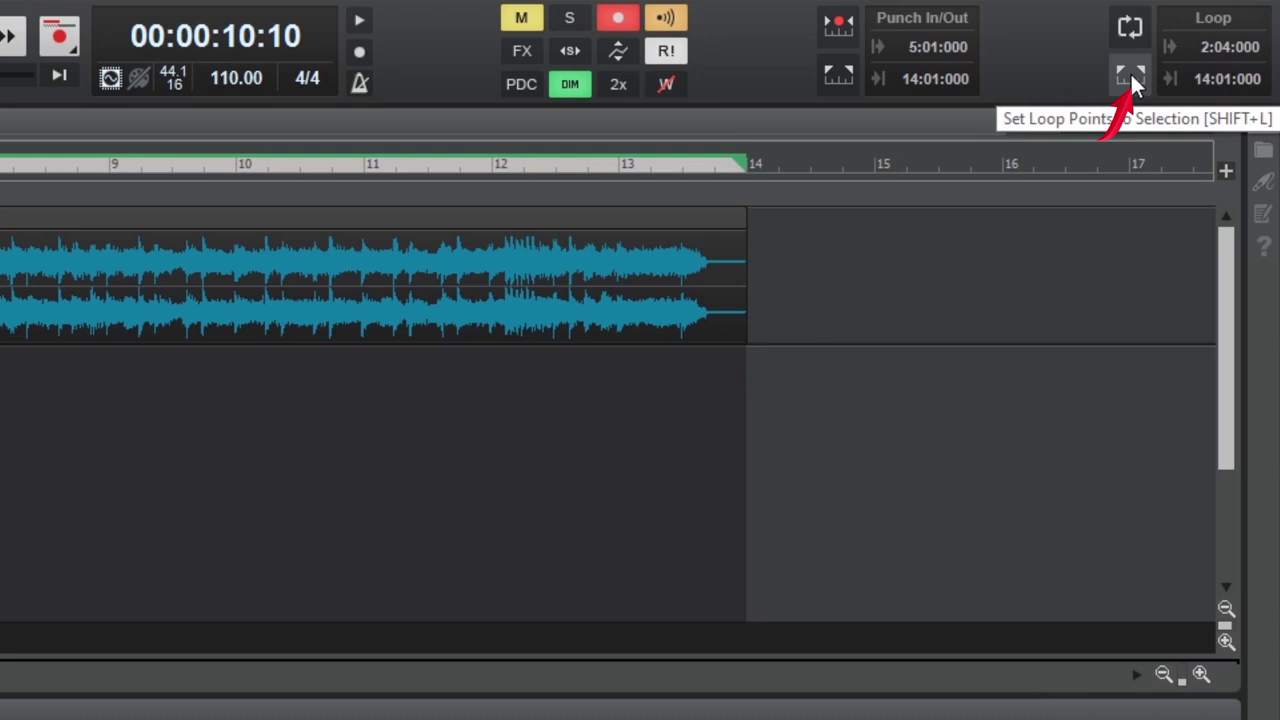
click(1131, 76)
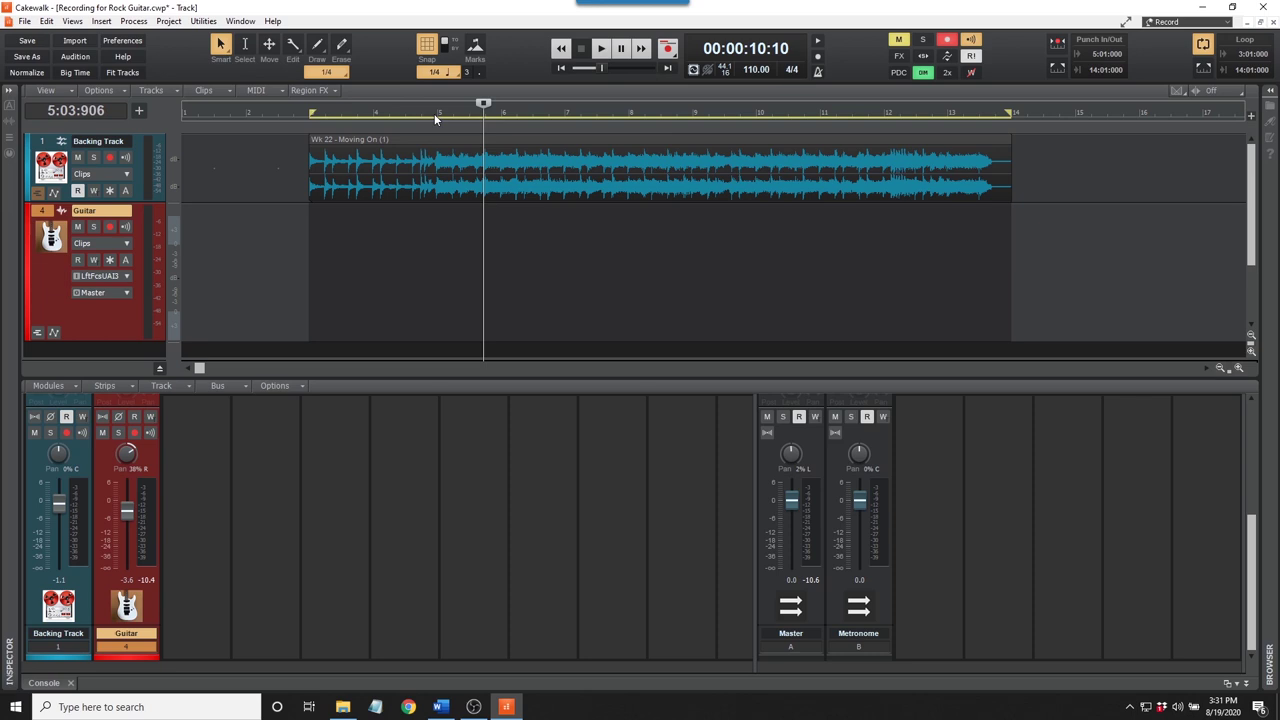
- Turn on punch recording from bar 5 to bar 14, then arm the Guitar track with input monitoring
drag(434, 113, 489, 118)
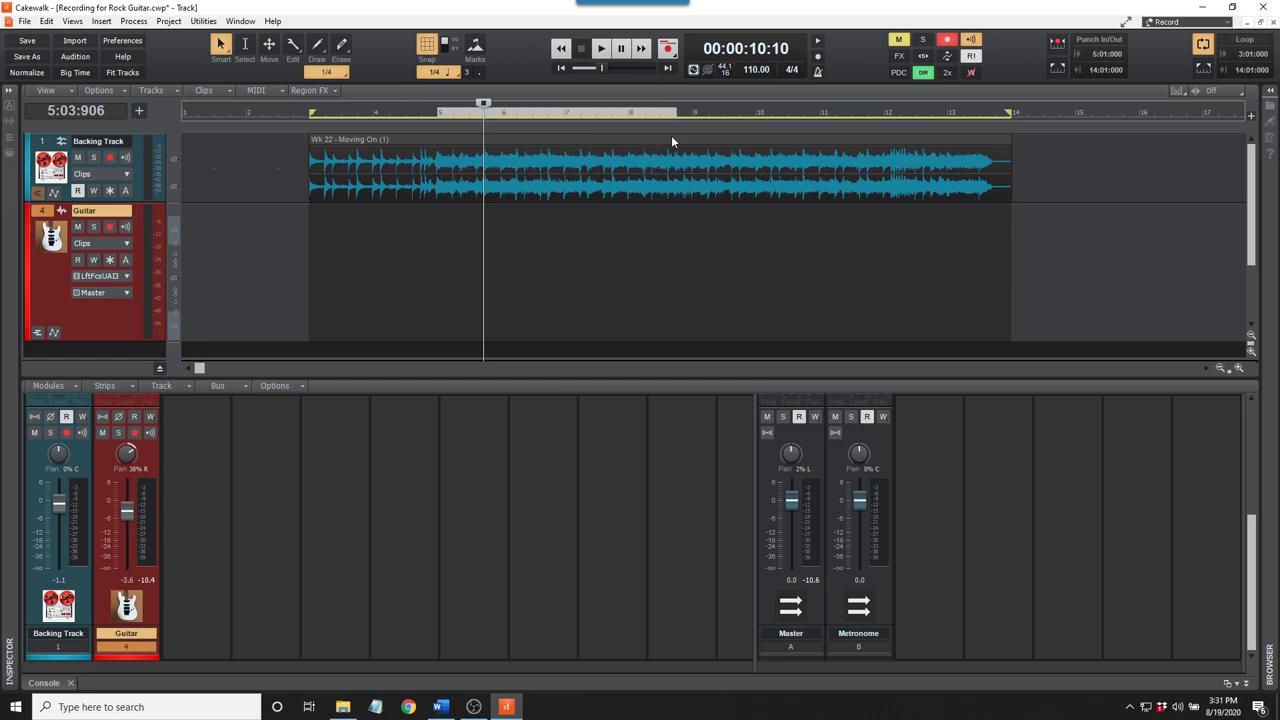
drag(856, 158, 1005, 167)
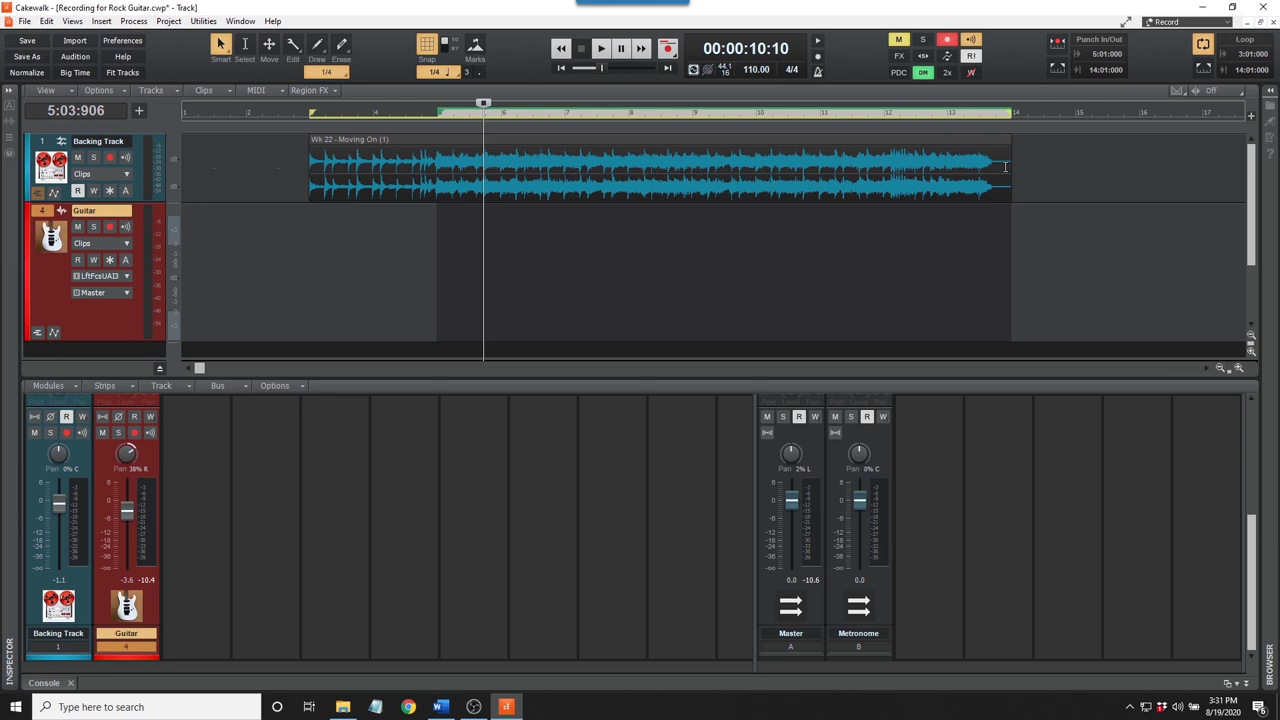
click(1057, 68)
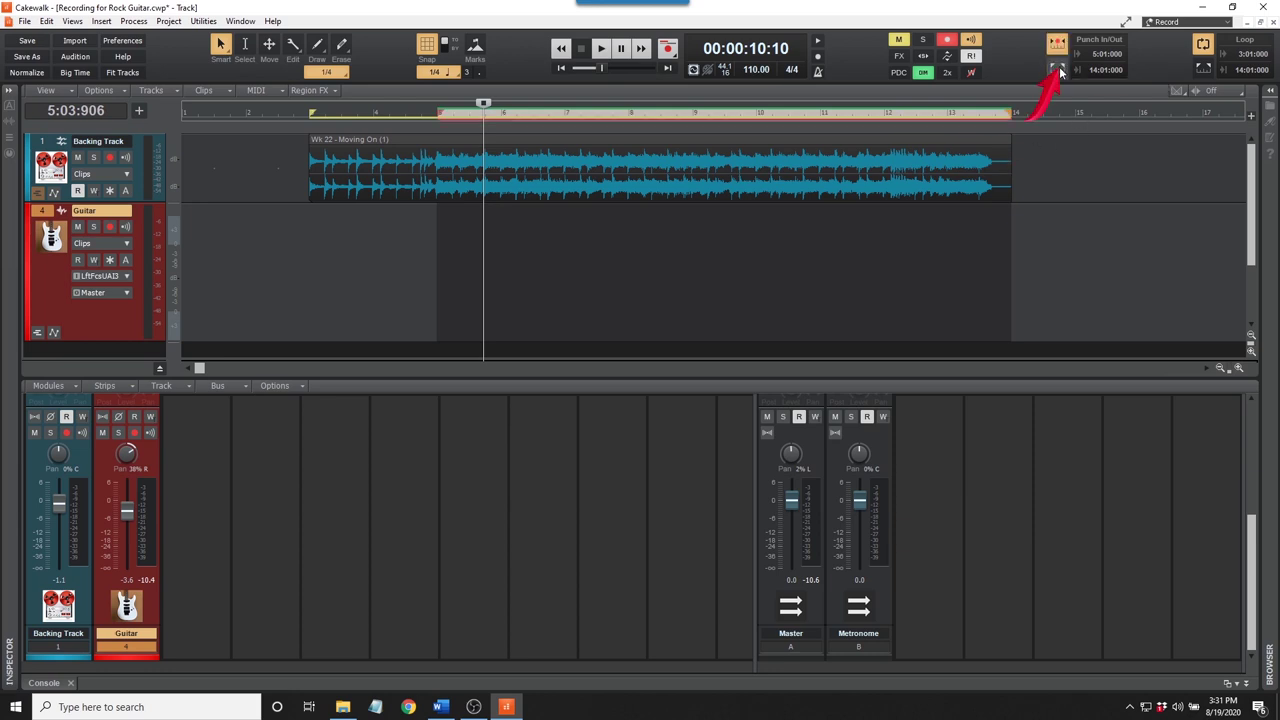
drag(1155, 110, 1185, 114)
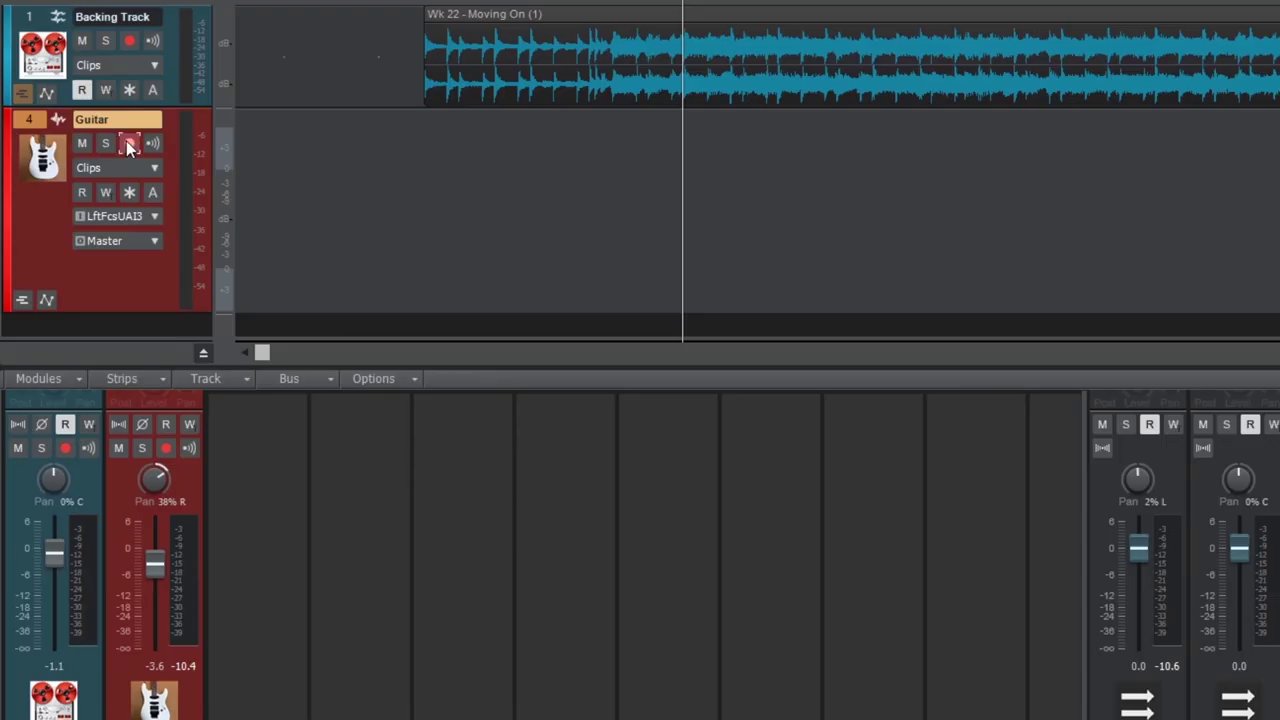
click(110, 226)
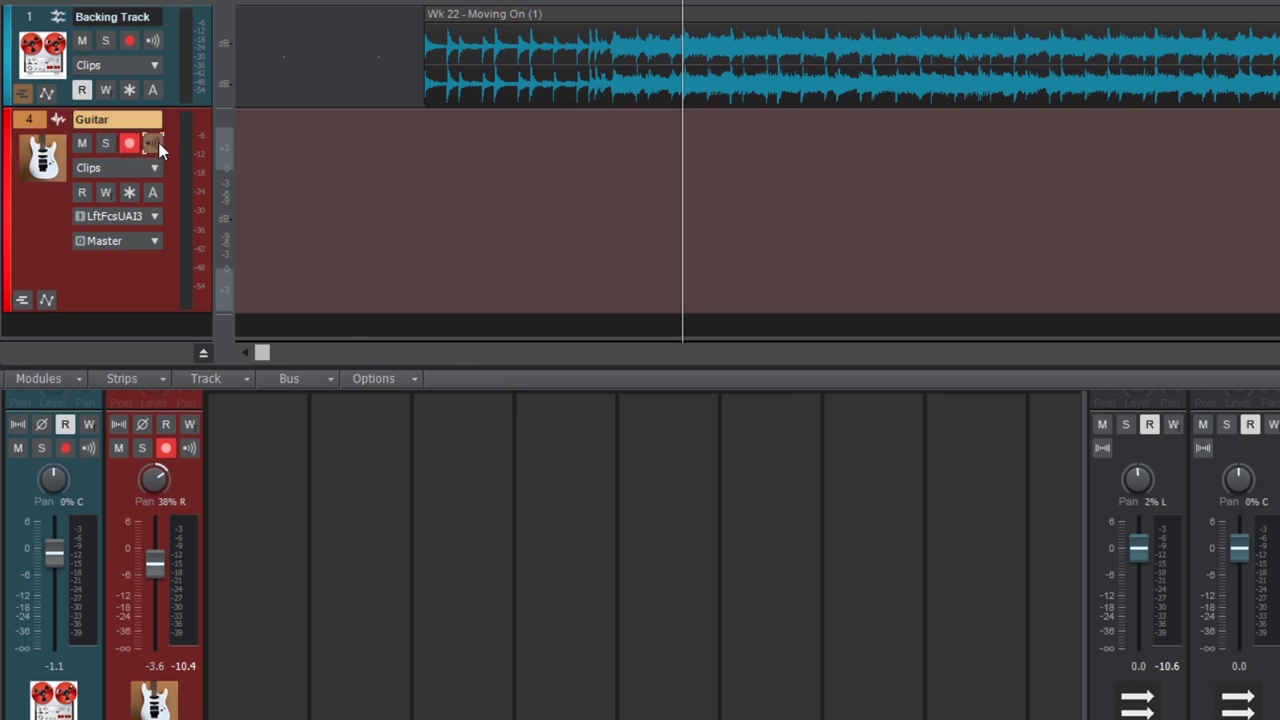
click(153, 144)
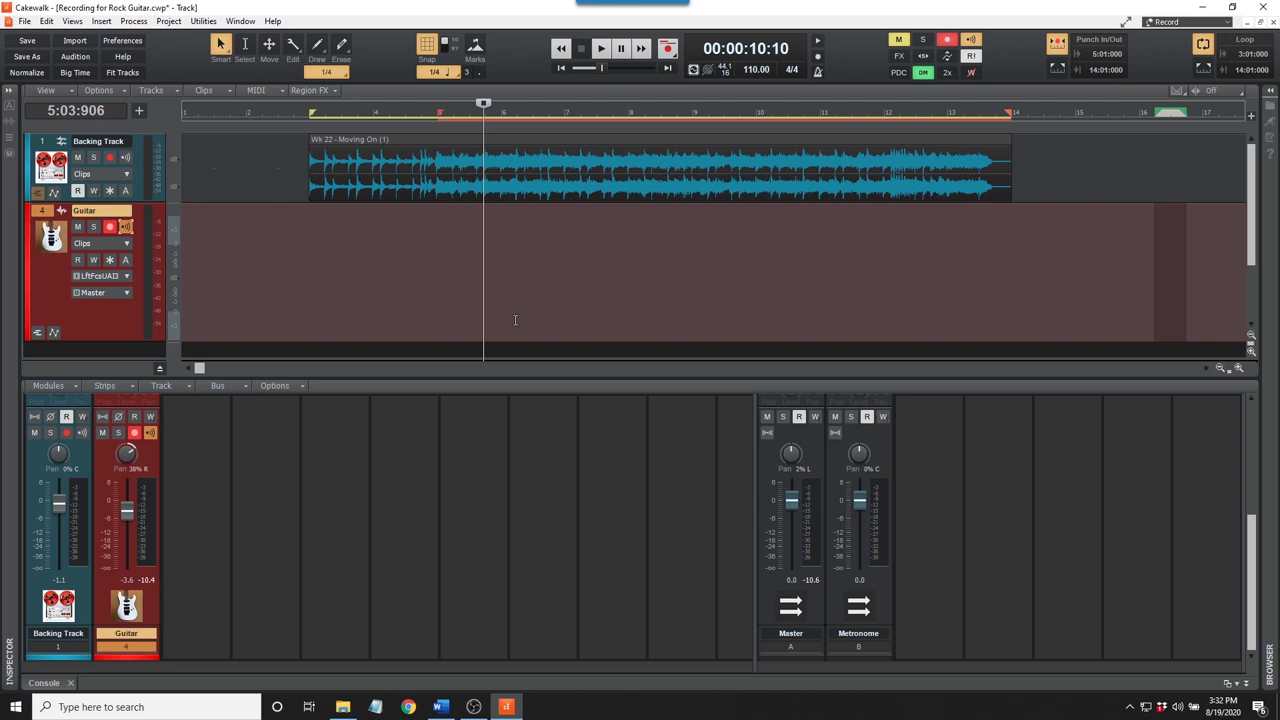
- Record a lead guitar take on Guitar - 2, starting playback from bar 4
click(405, 112)
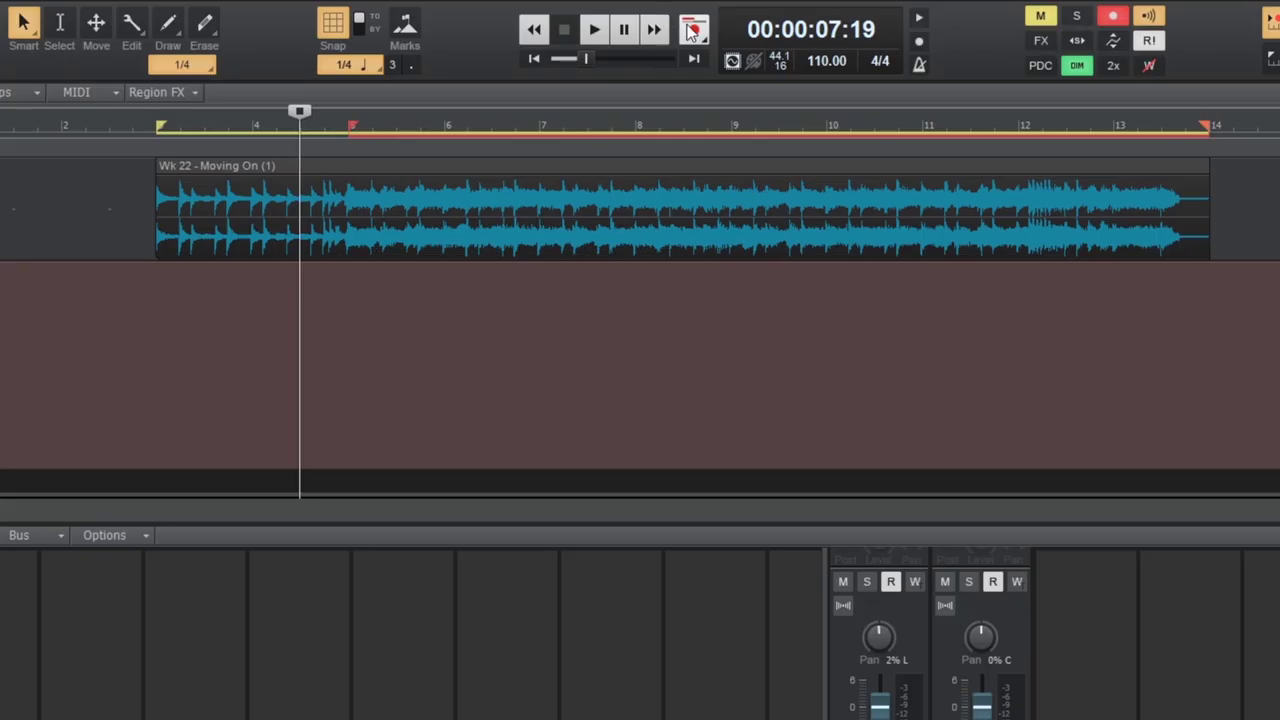
click(668, 48)
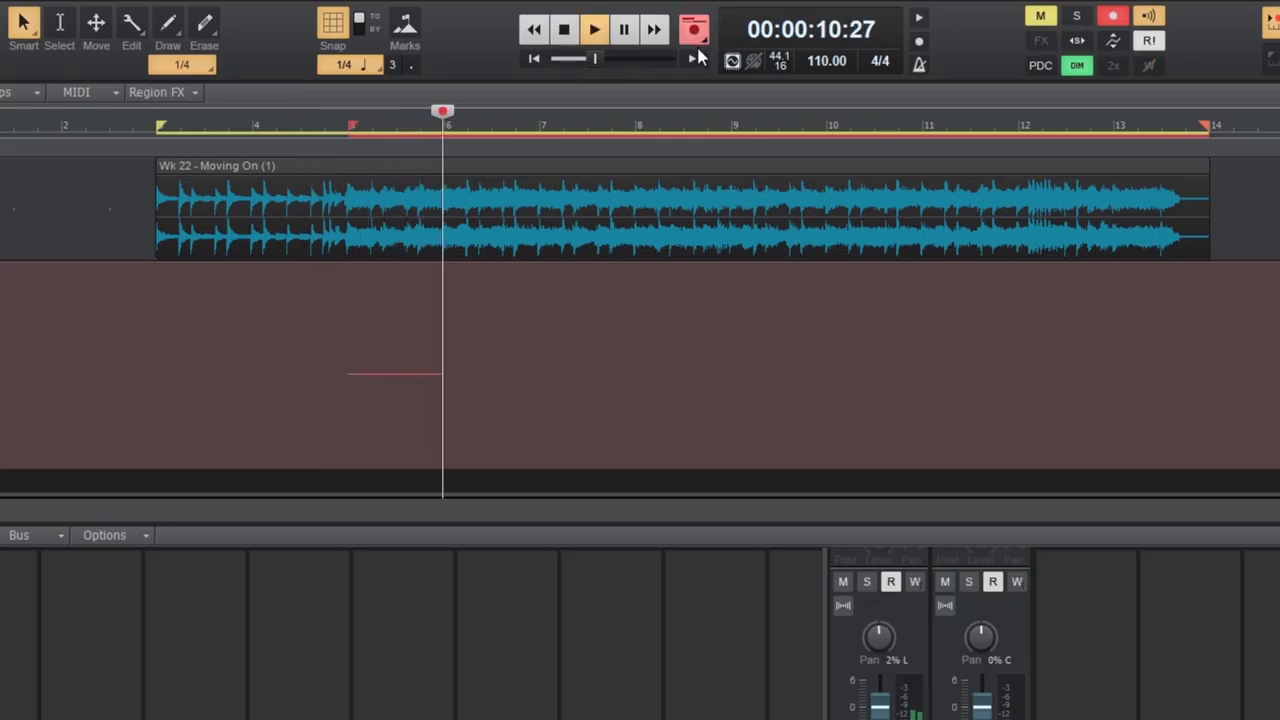
click(563, 33)
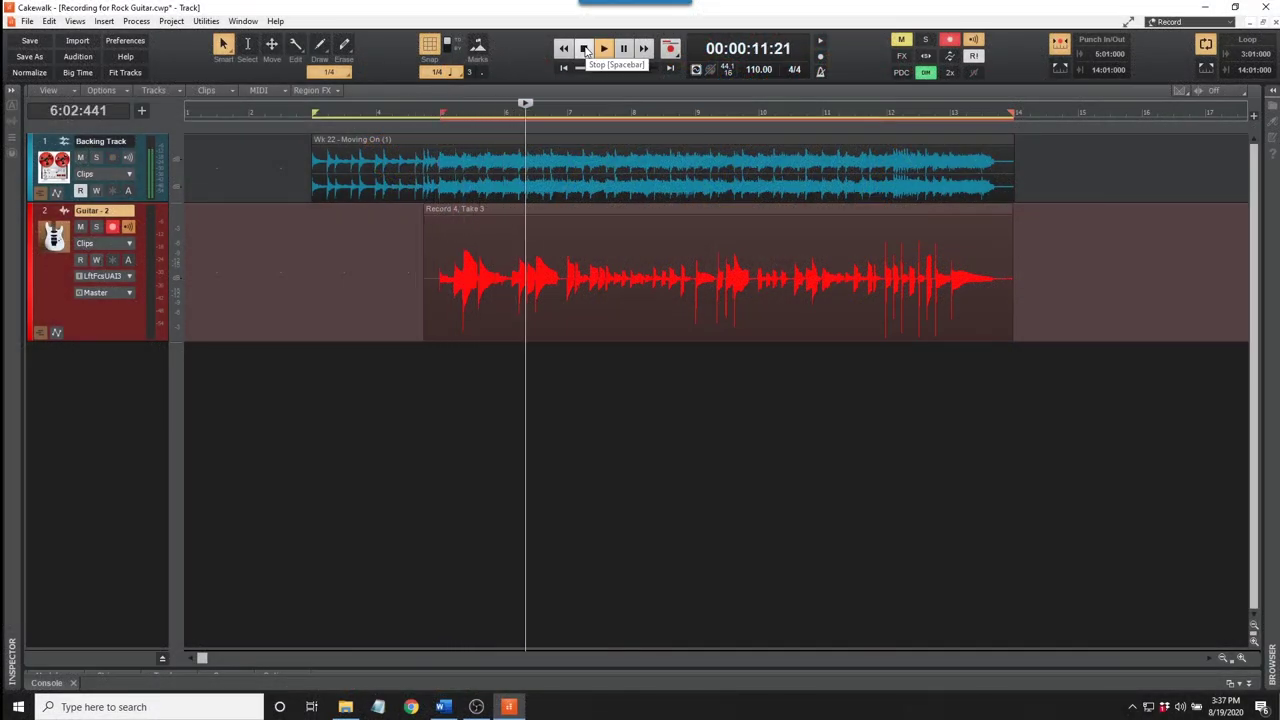
- Show Guitar-2's takes in lanes, mute Take 1, and audition Take 3 soloed
click(586, 50)
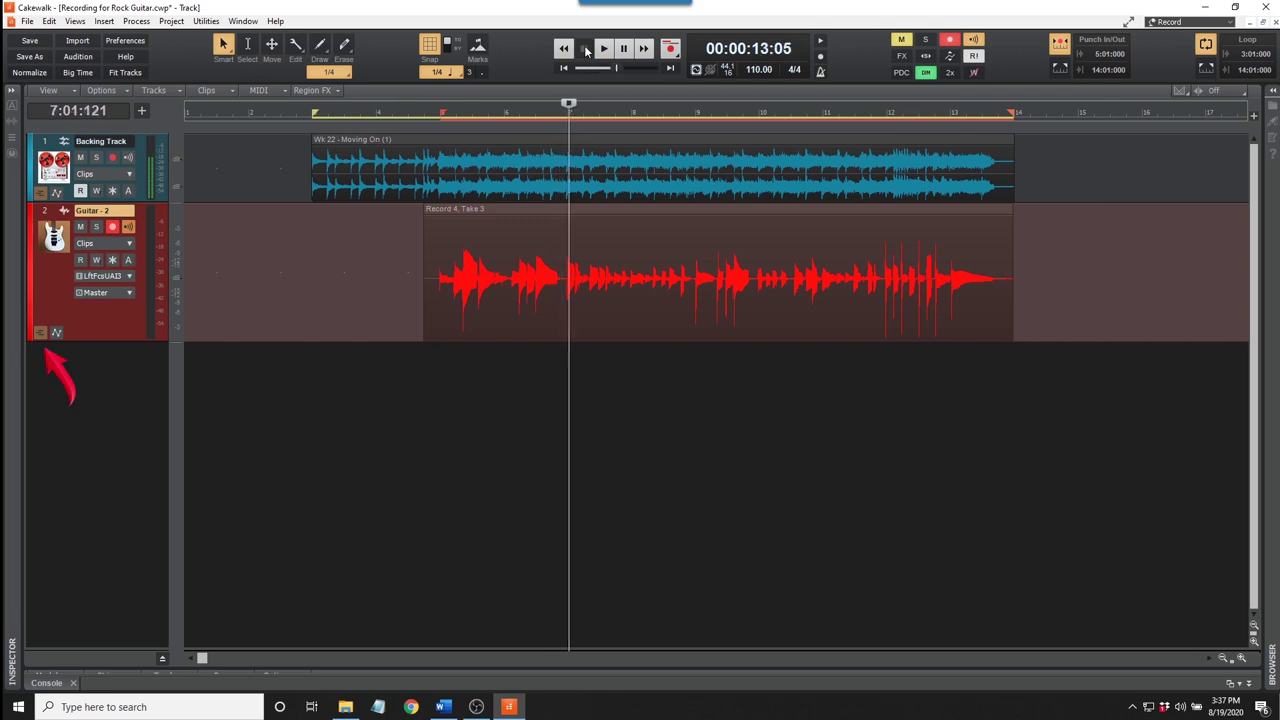
click(40, 332)
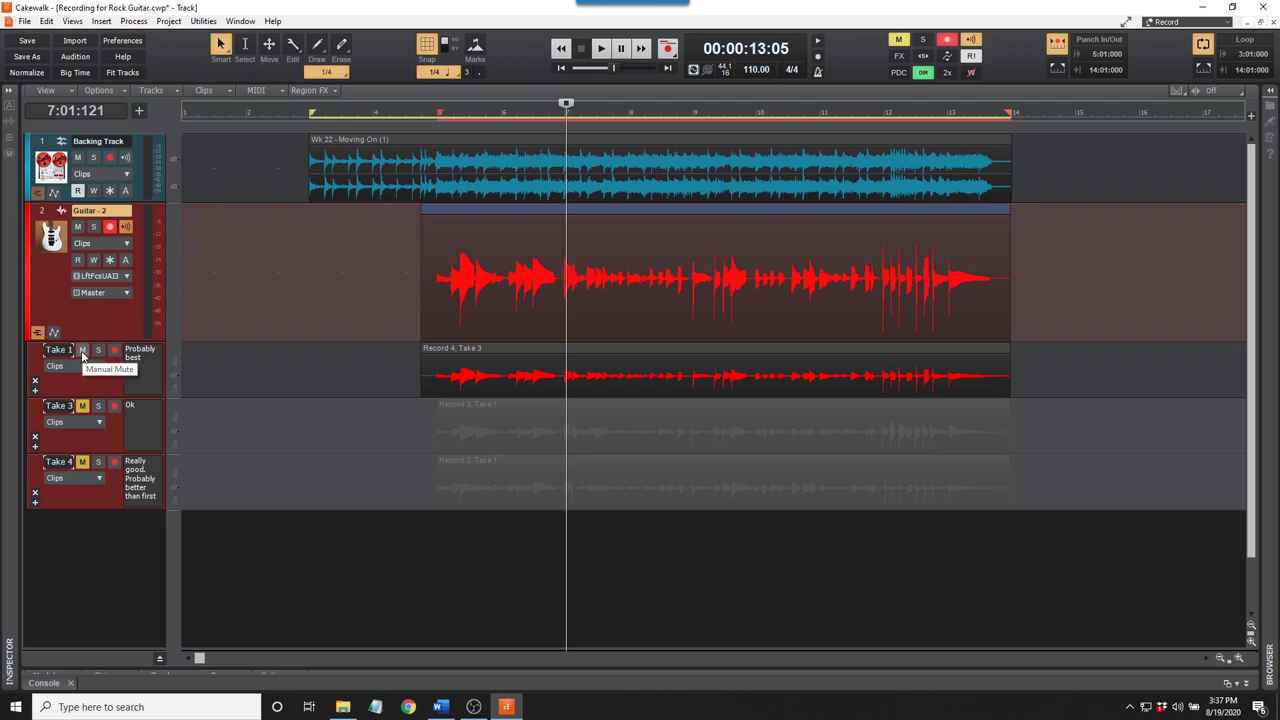
click(83, 351)
click(81, 406)
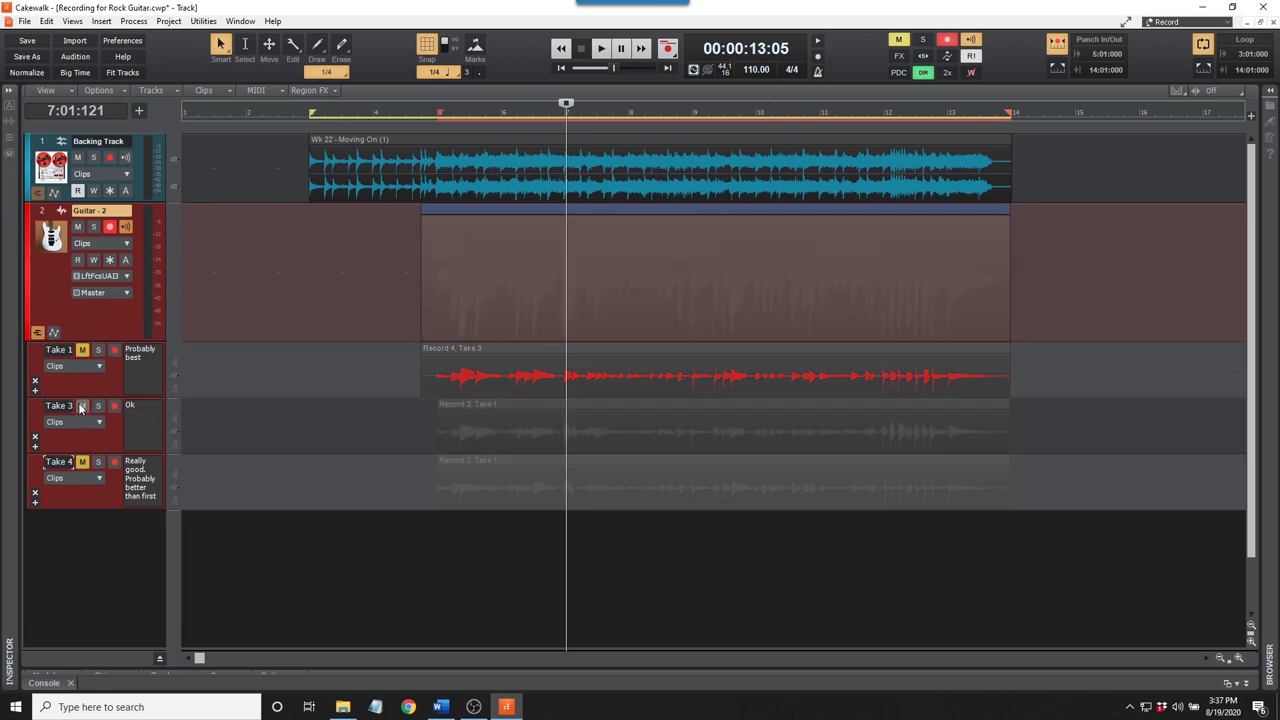
click(98, 406)
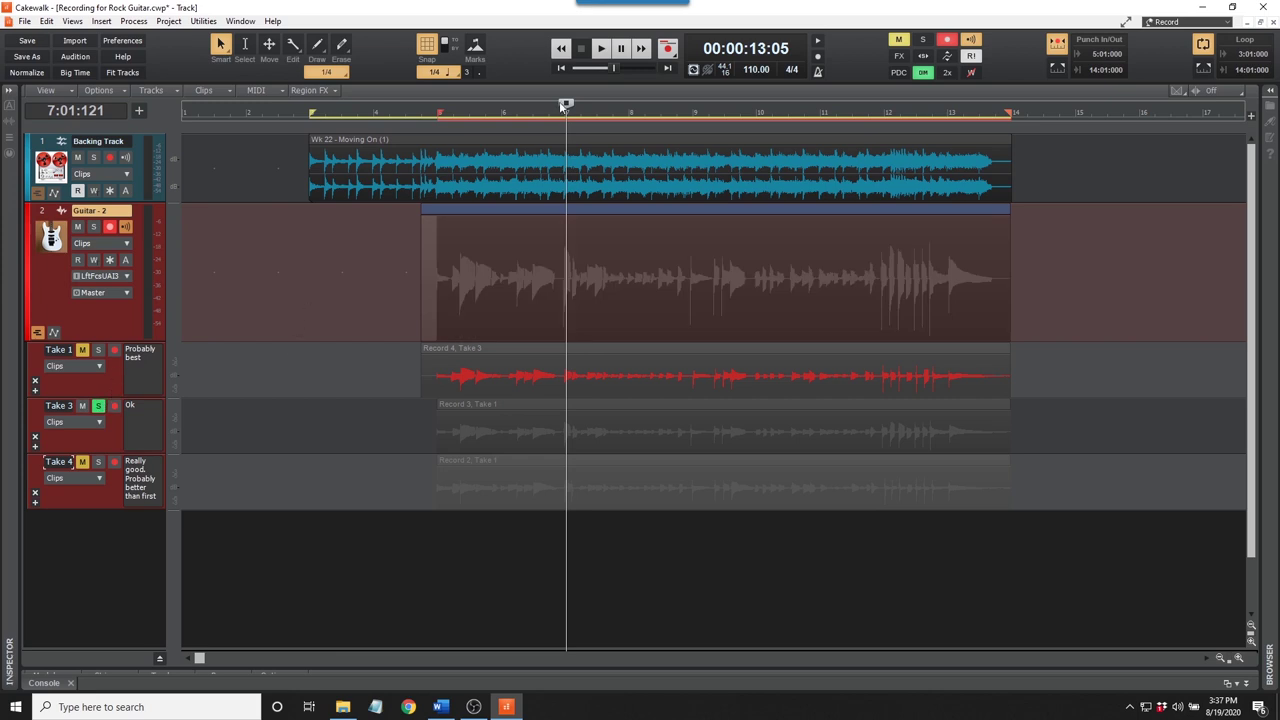
click(601, 48)
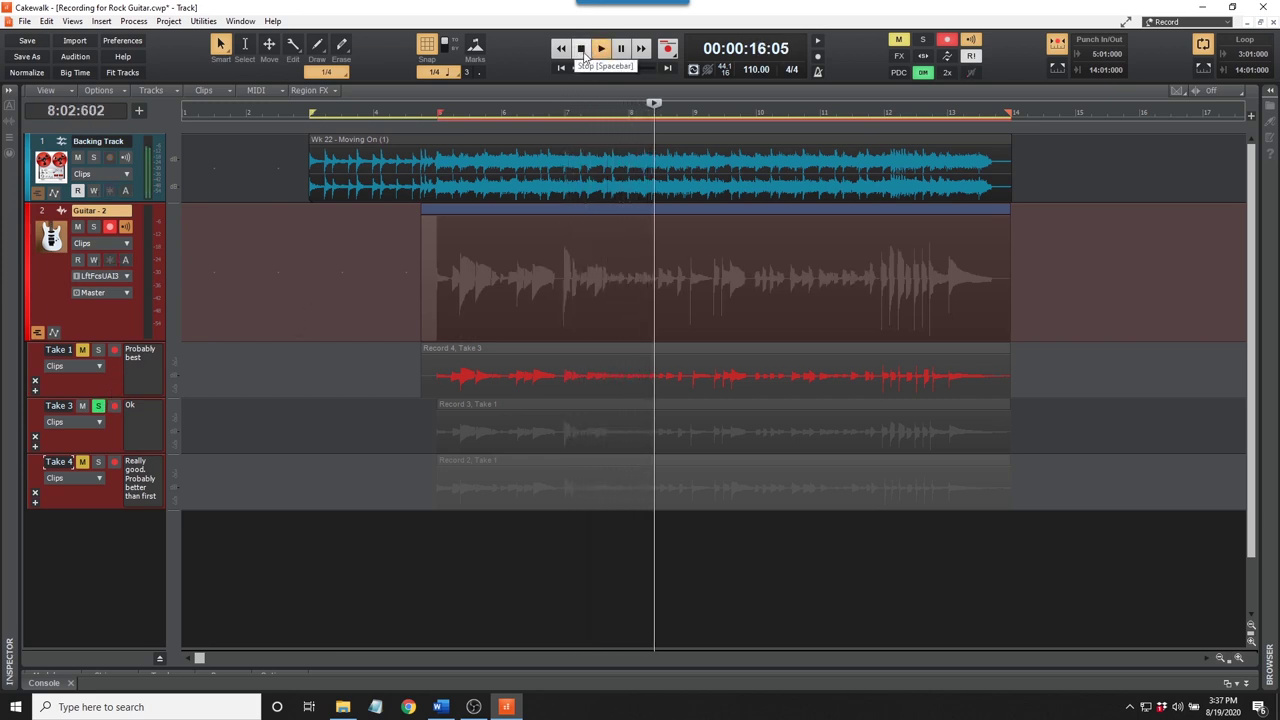
click(582, 50)
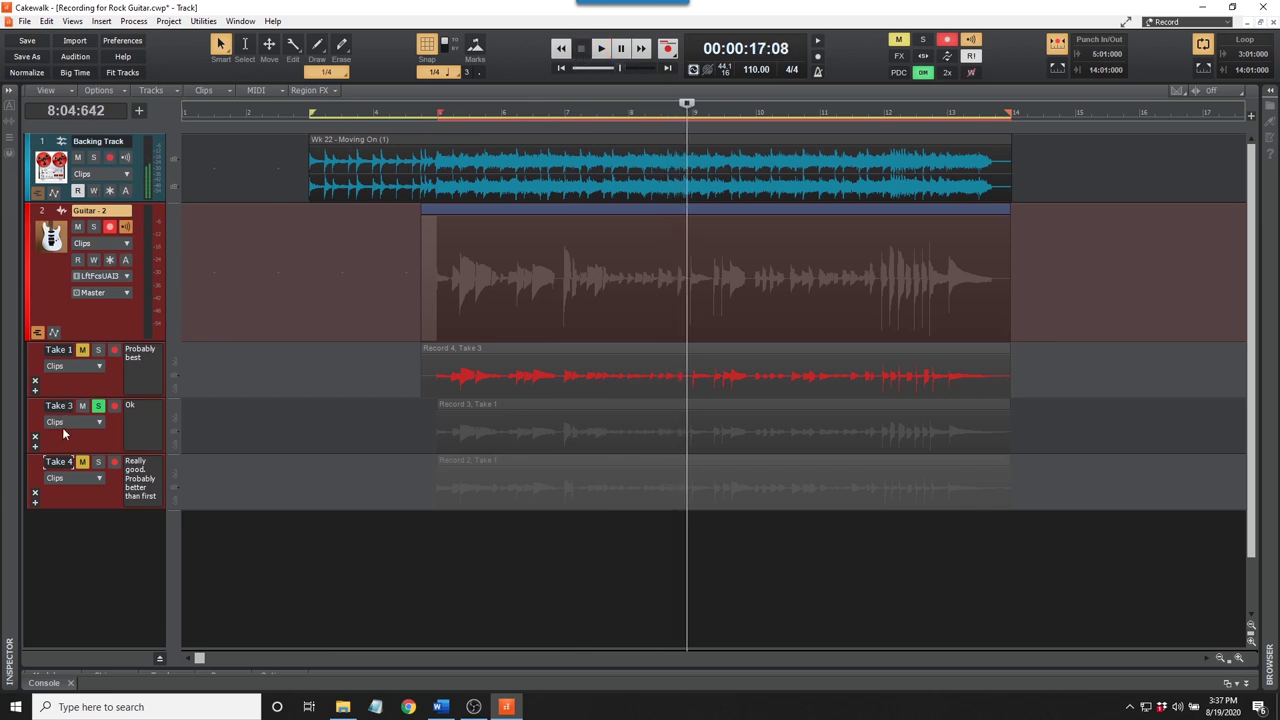
- Mute Take 3 and audition Take 4 soloed against the backing track
click(83, 406)
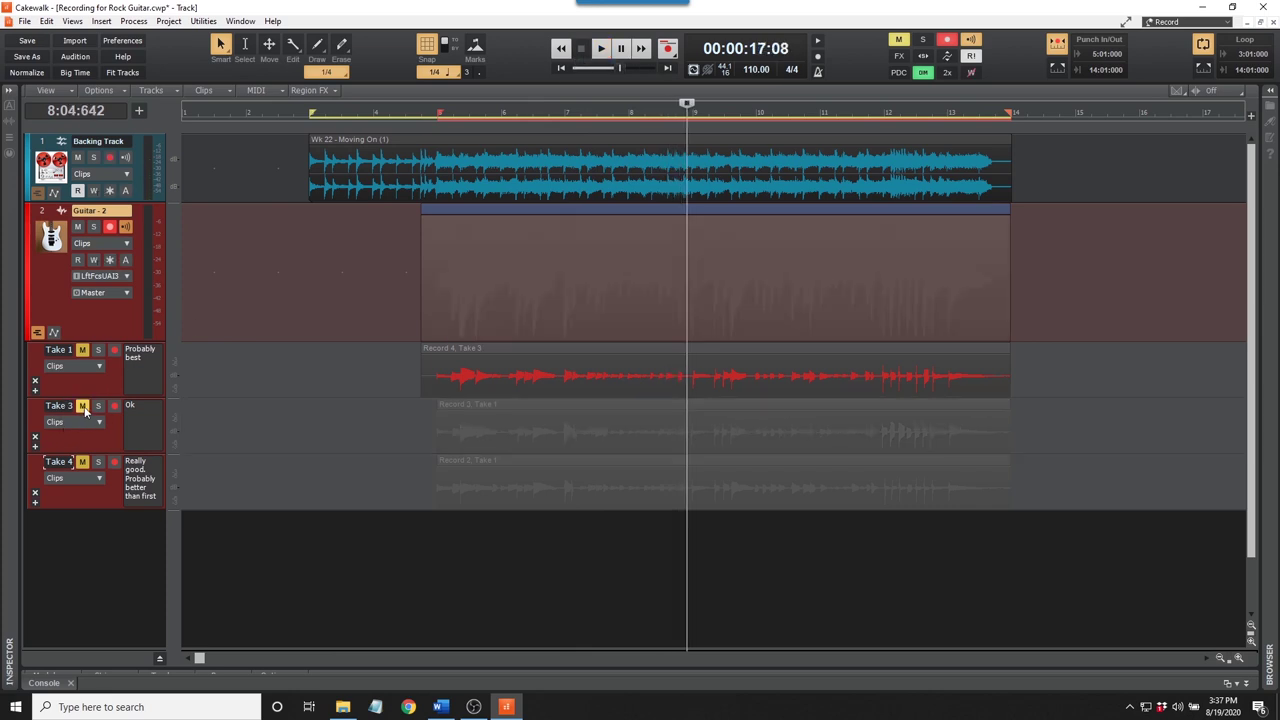
click(98, 461)
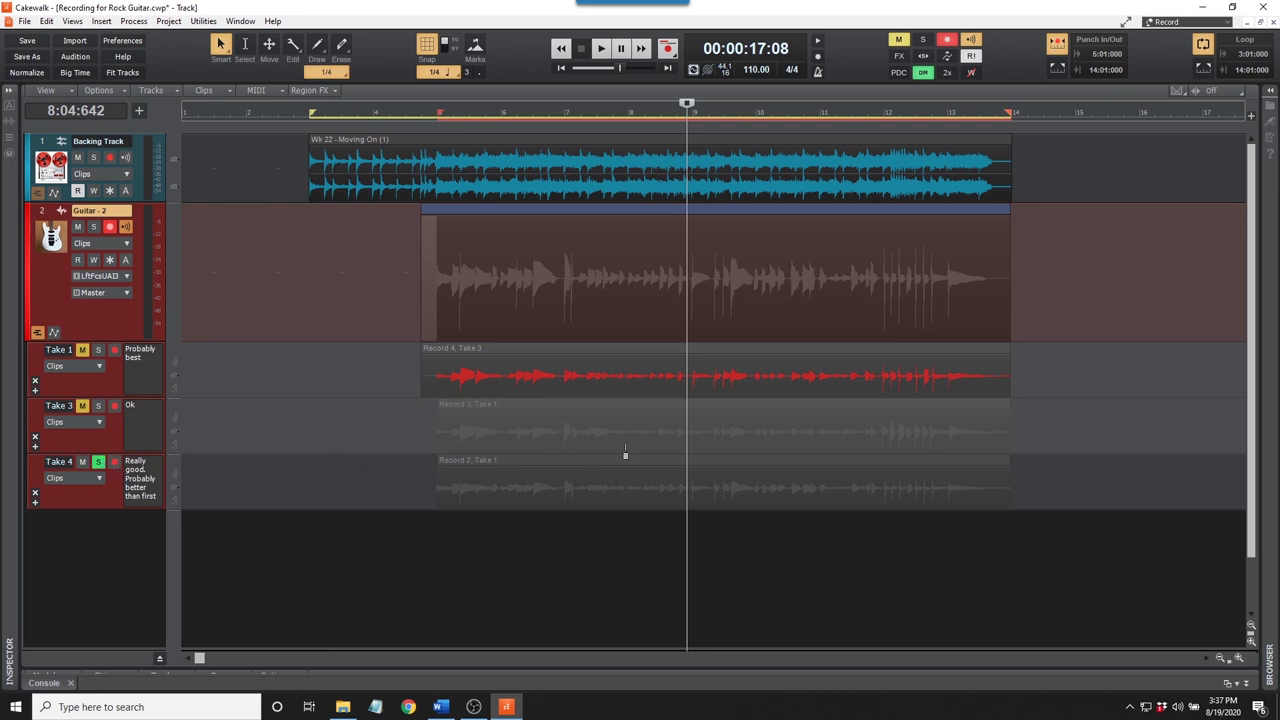
click(602, 48)
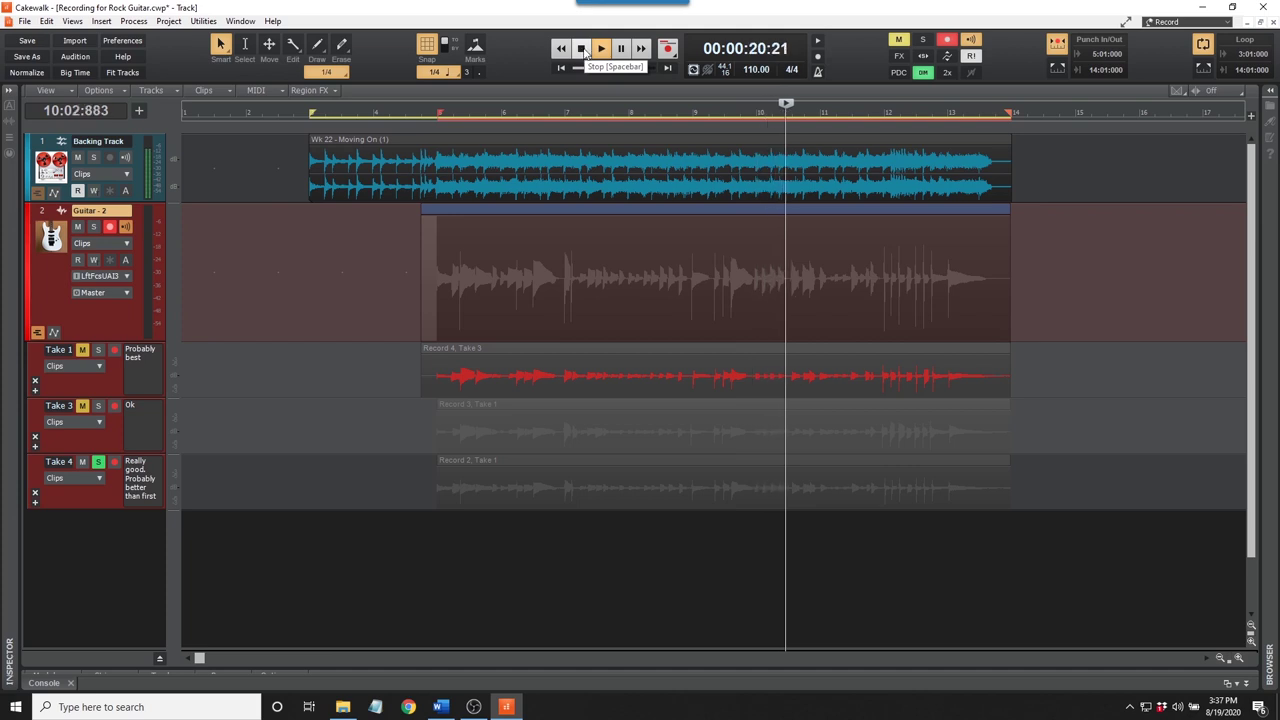
click(582, 49)
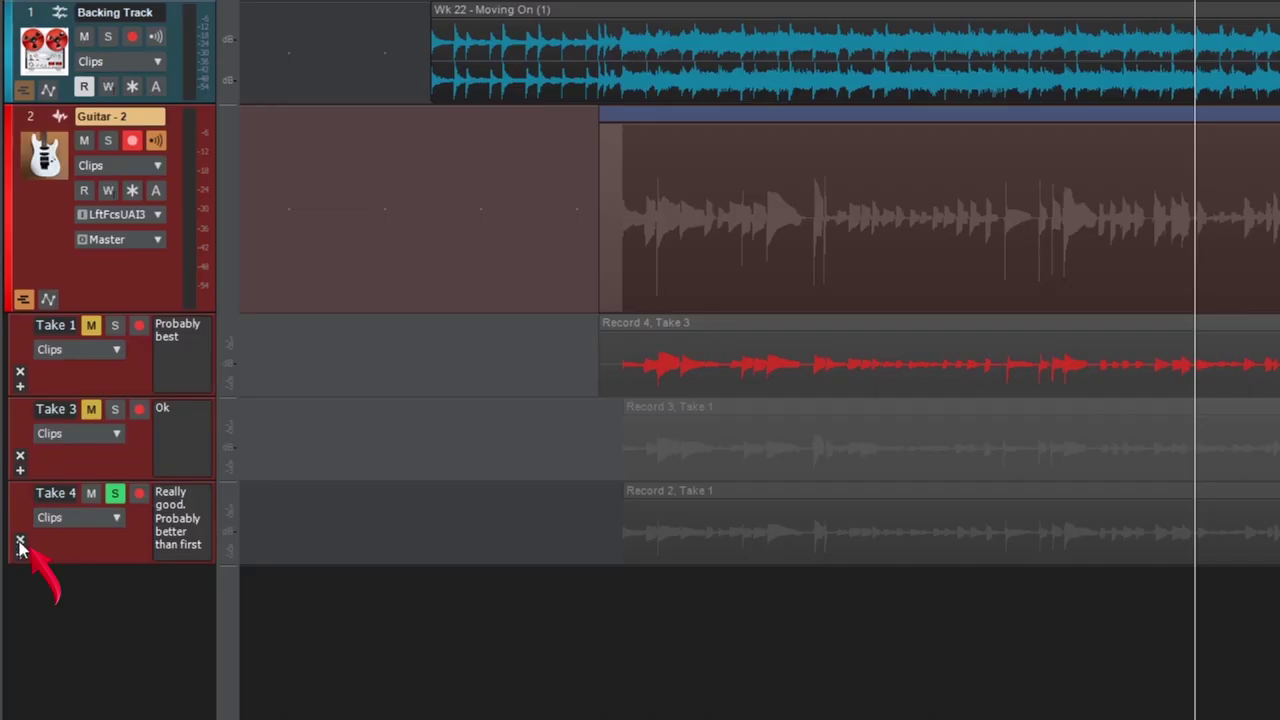
- Remove the Take 4 and Take 3 lanes and collapse Guitar - 2's take lanes
click(35, 493)
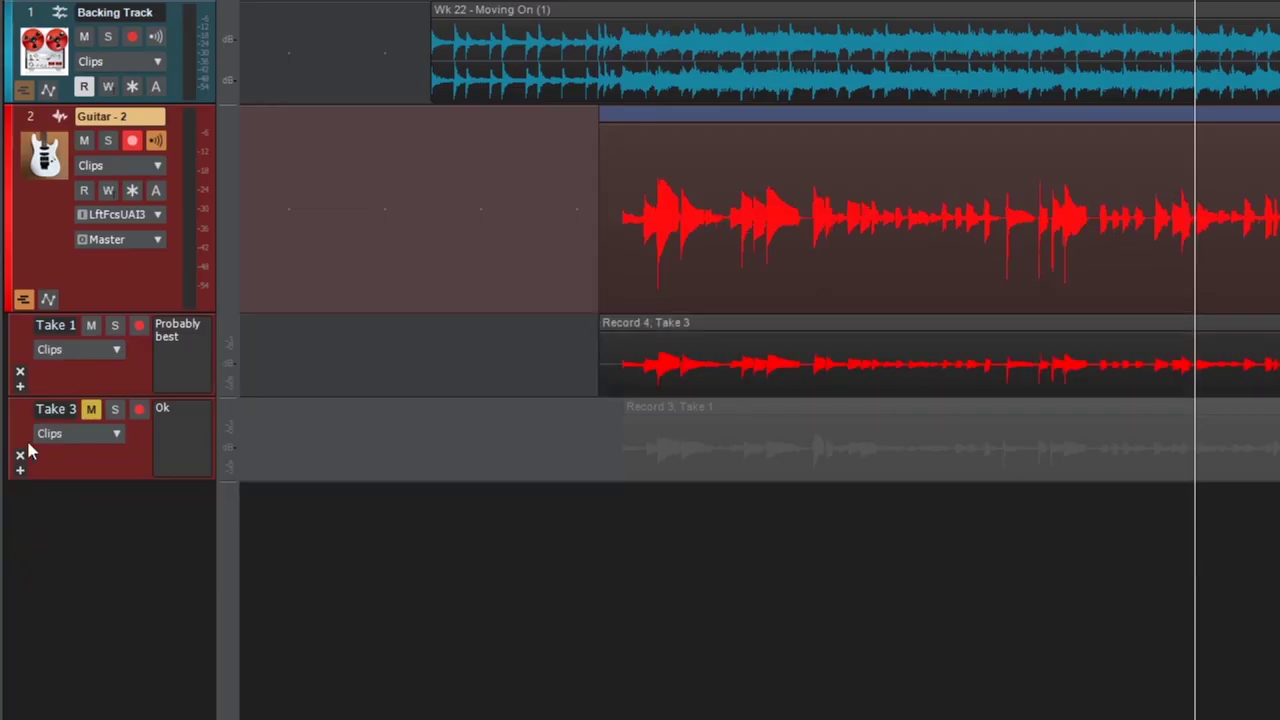
click(19, 456)
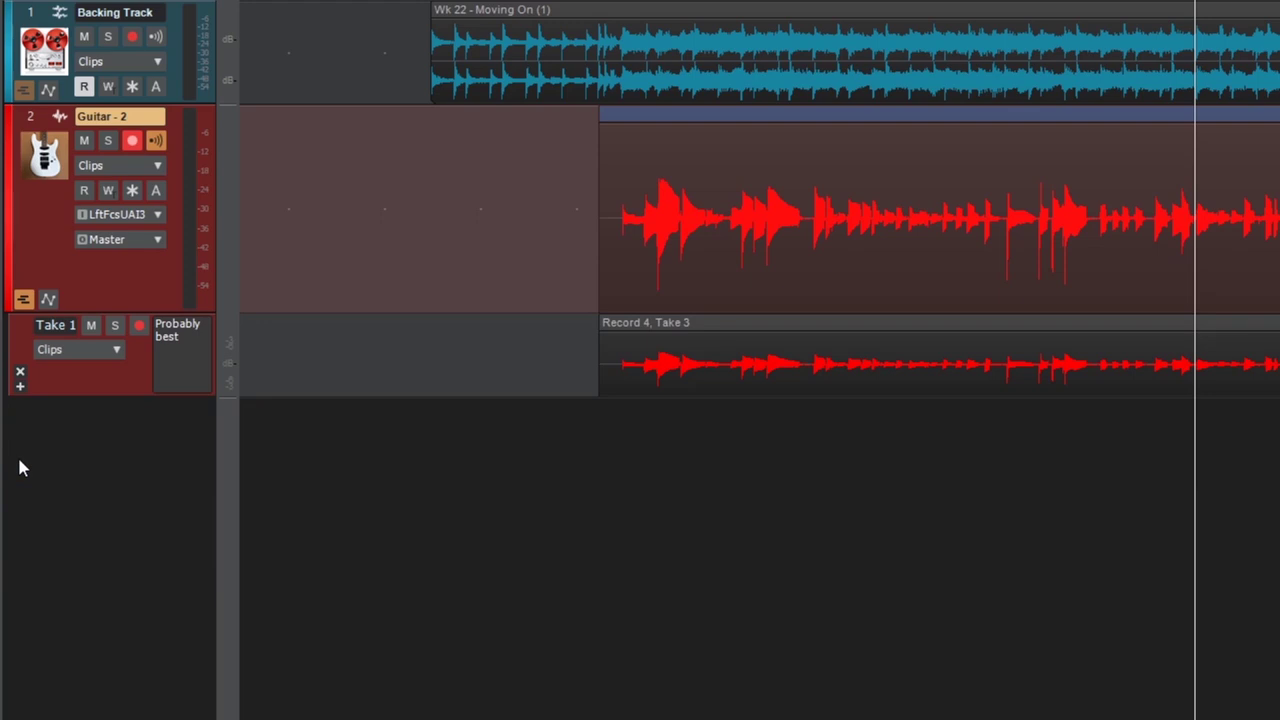
click(23, 300)
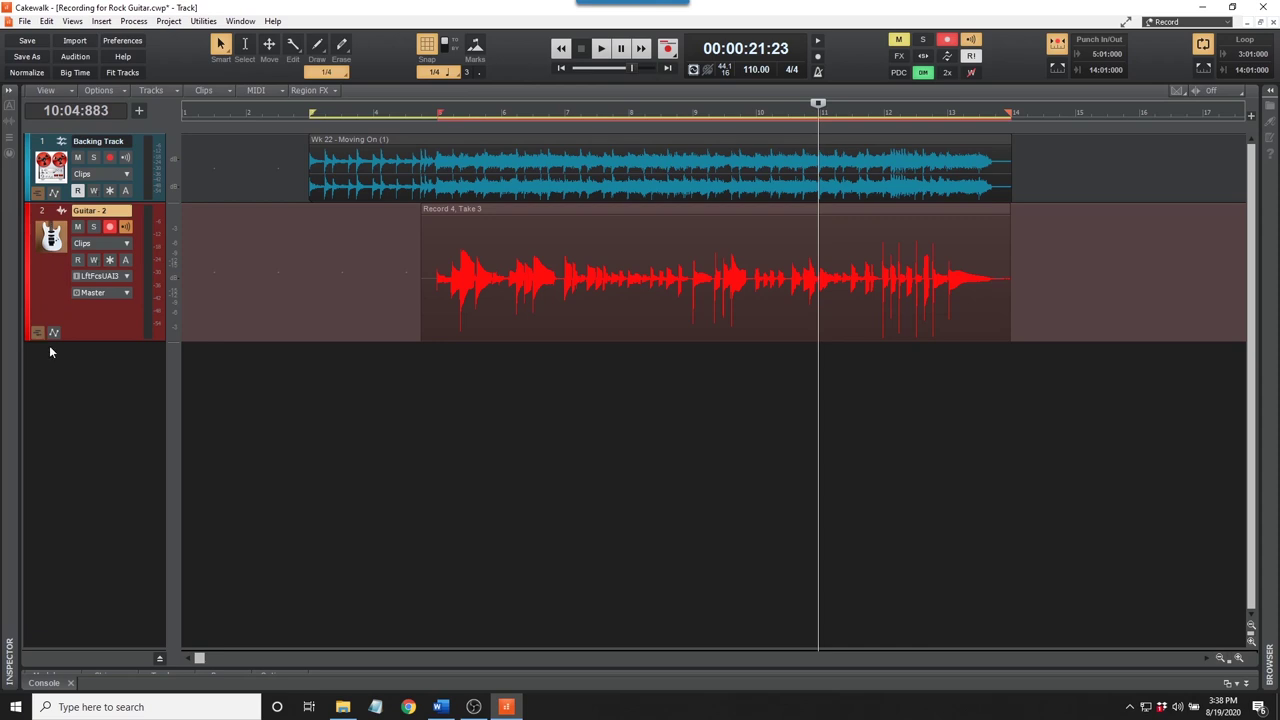
- Turn Loop off, set punch to 10:04:684–11:04:796 and loop 9:04:069–11:04:849
click(1203, 44)
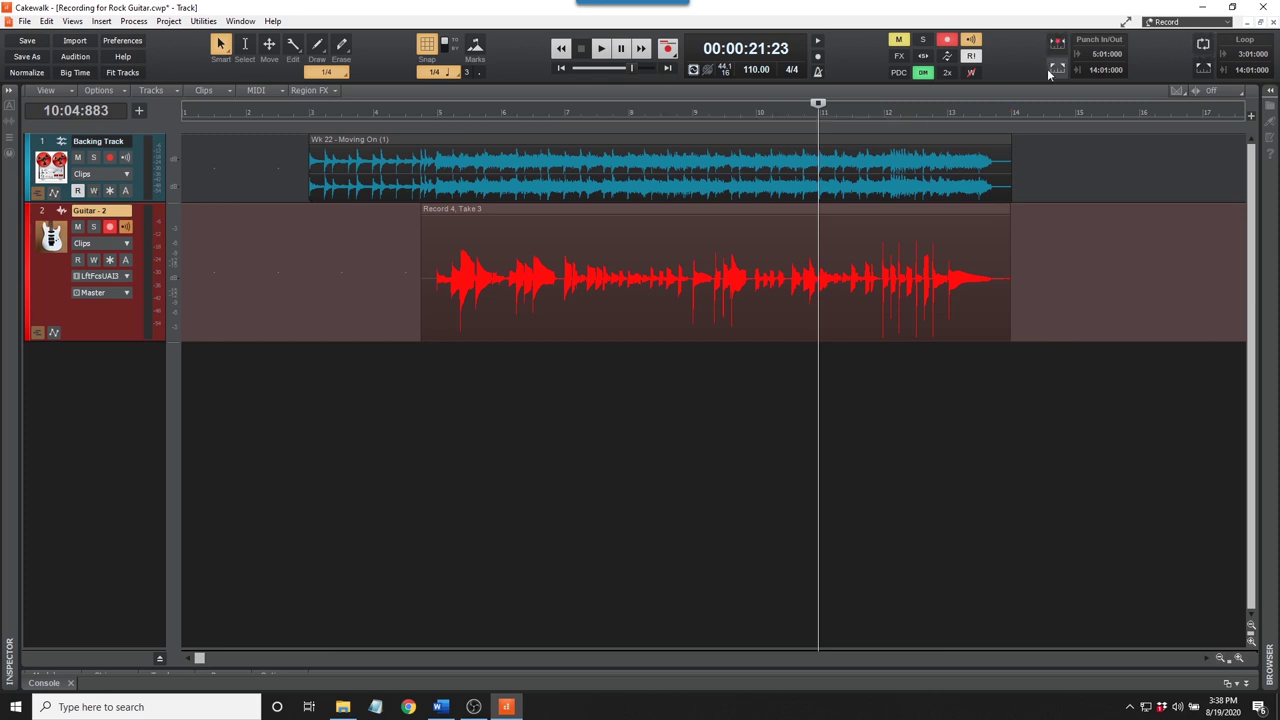
key(n)
scroll(522, 117, up, 3)
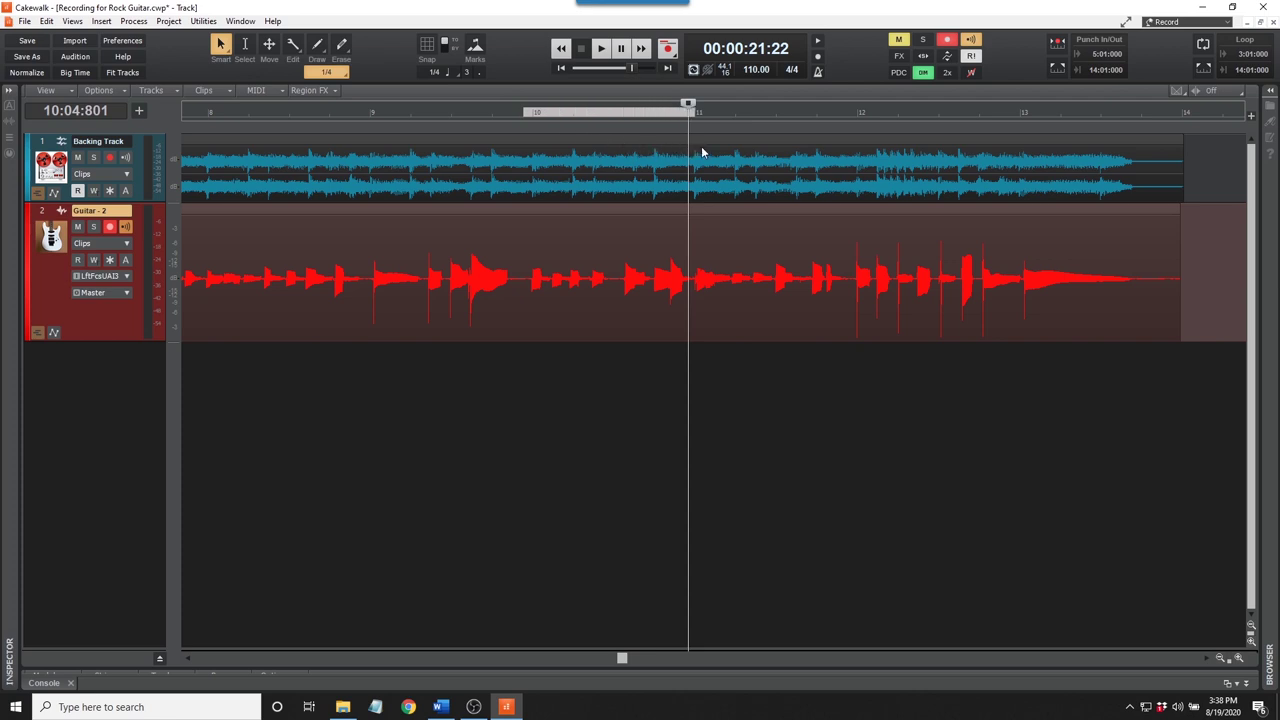
drag(710, 151, 849, 150)
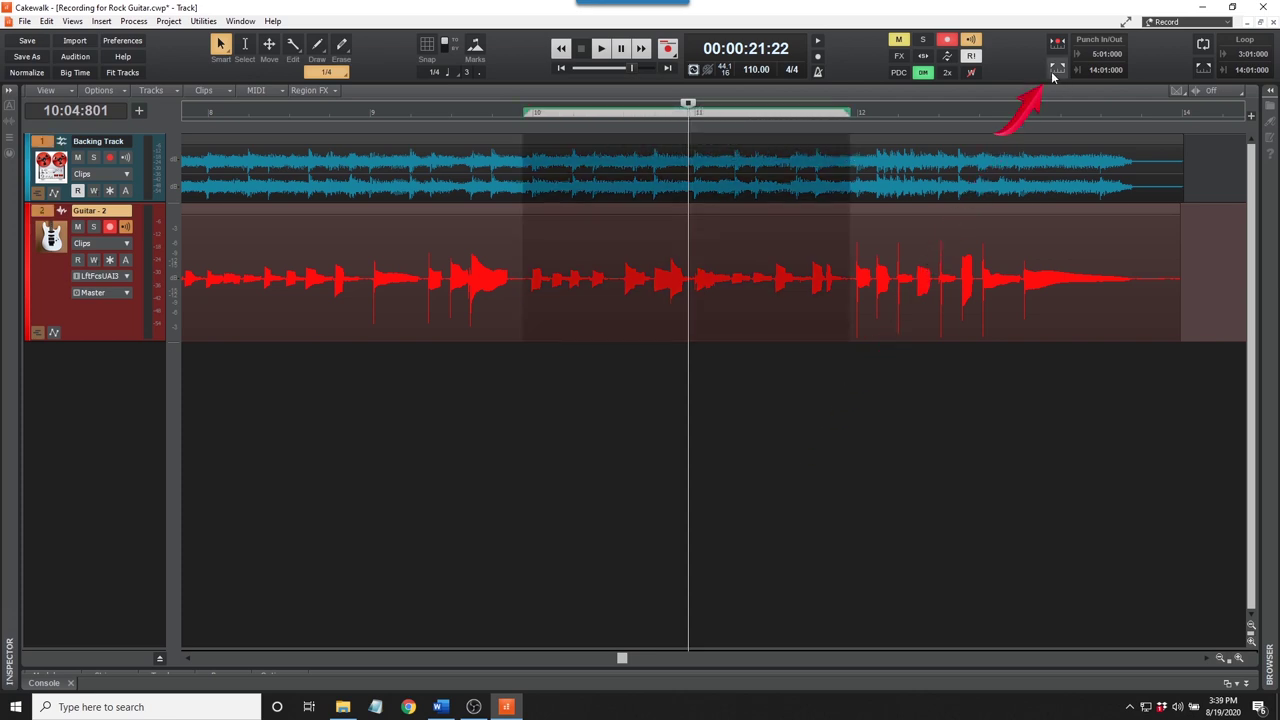
click(1057, 70)
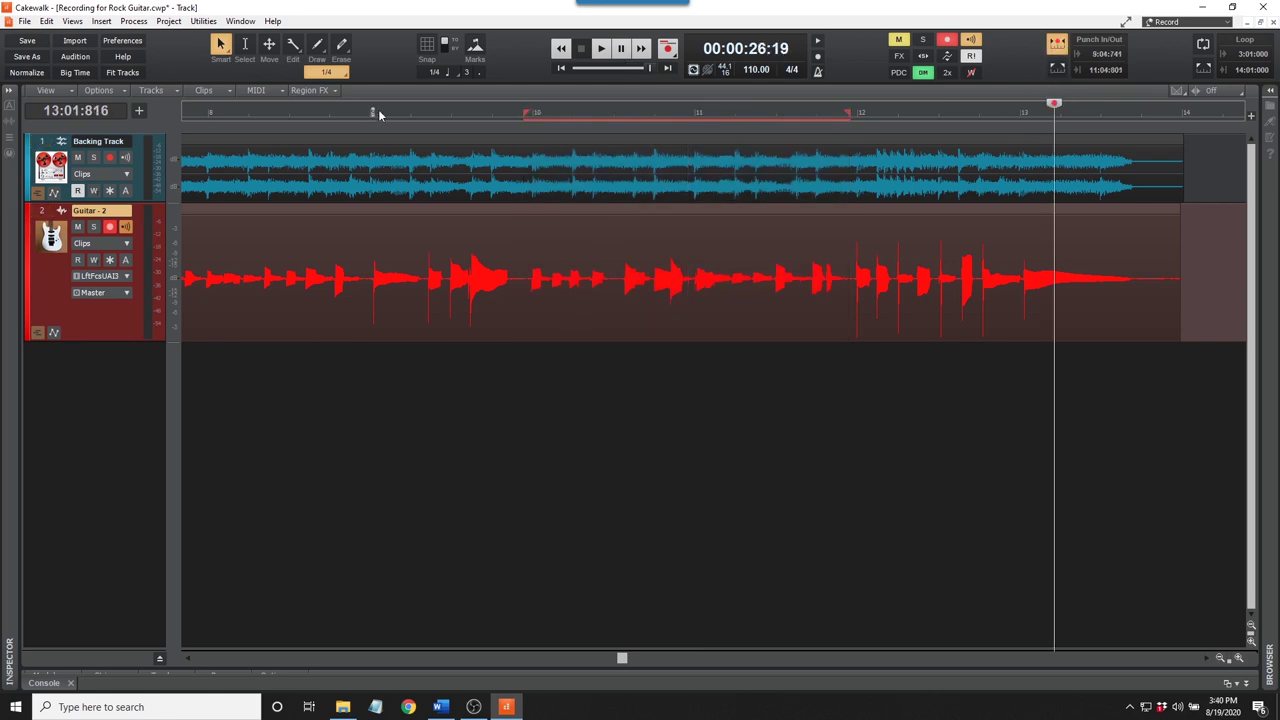
drag(378, 109, 871, 174)
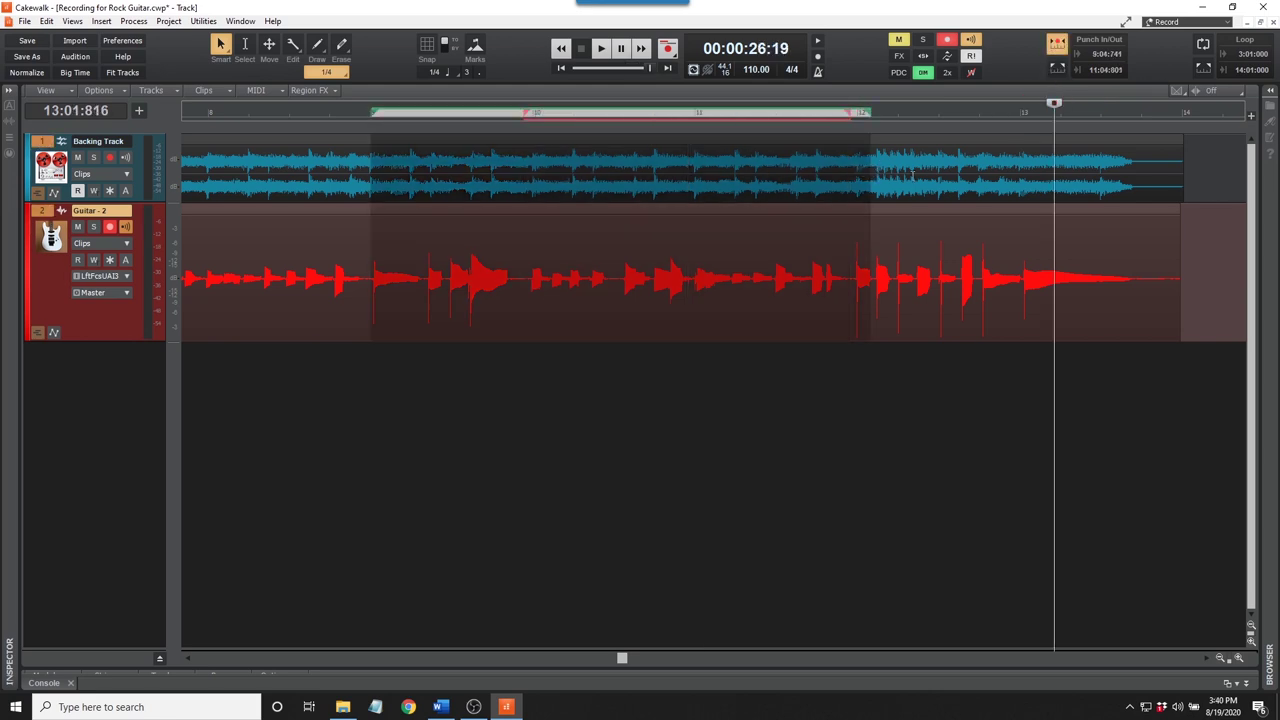
click(1204, 69)
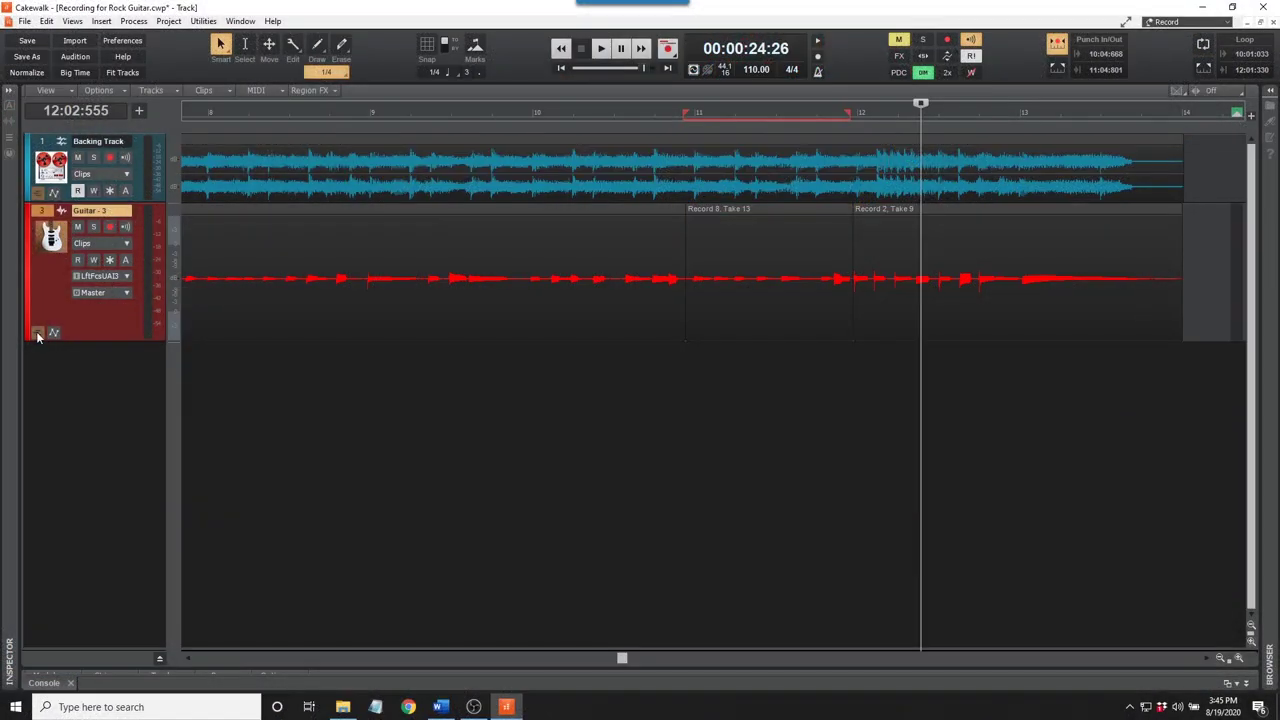
- Expand Guitar-3's take lanes, remove the T2 and T3 lanes, then collapse them
click(38, 333)
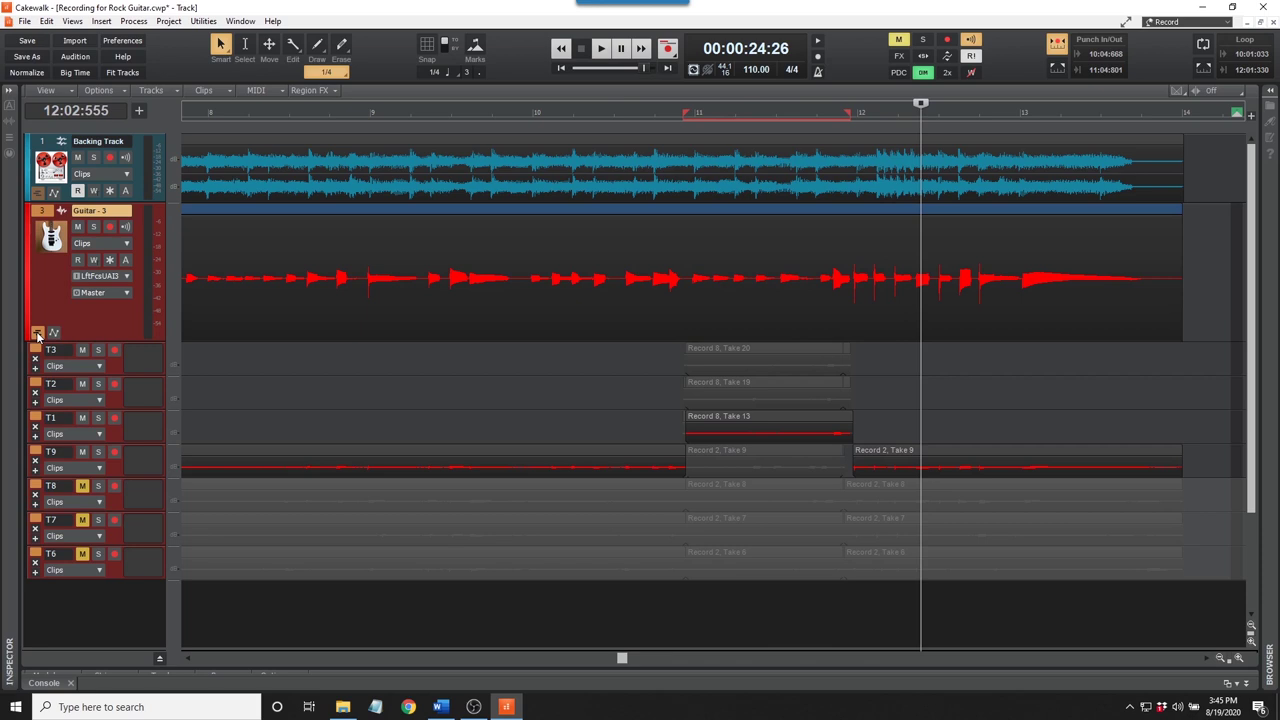
click(35, 392)
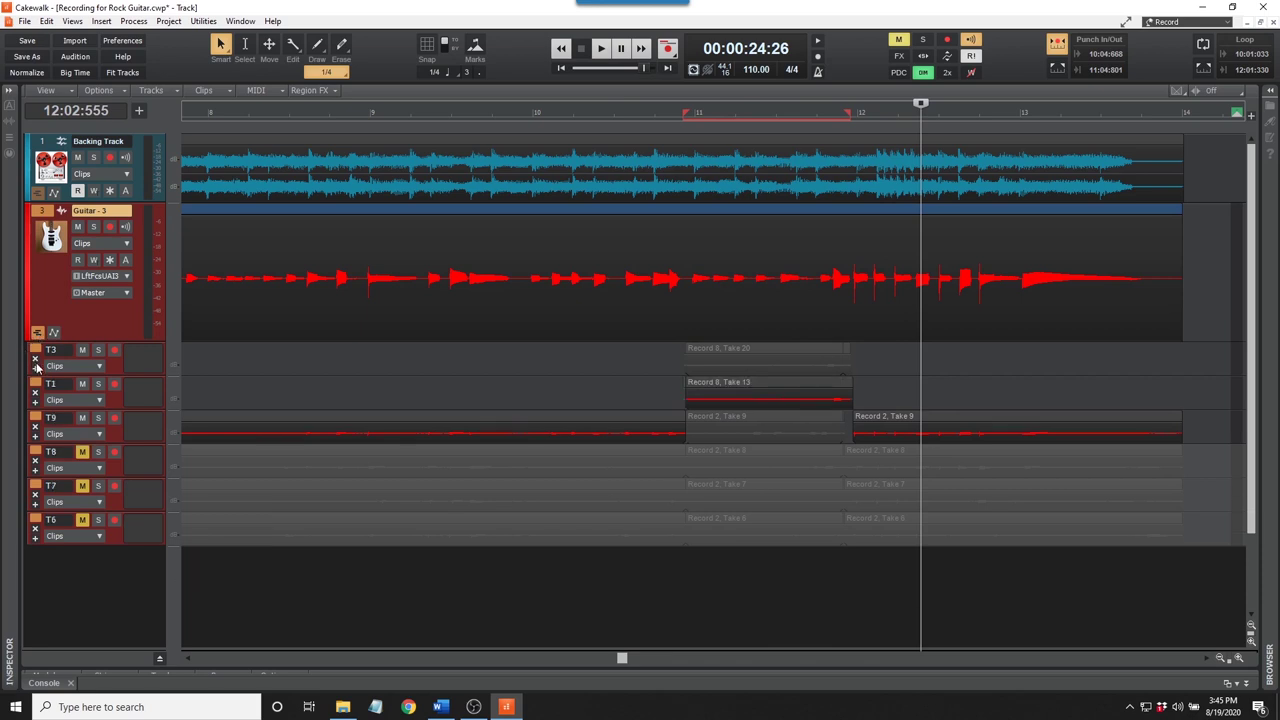
click(35, 358)
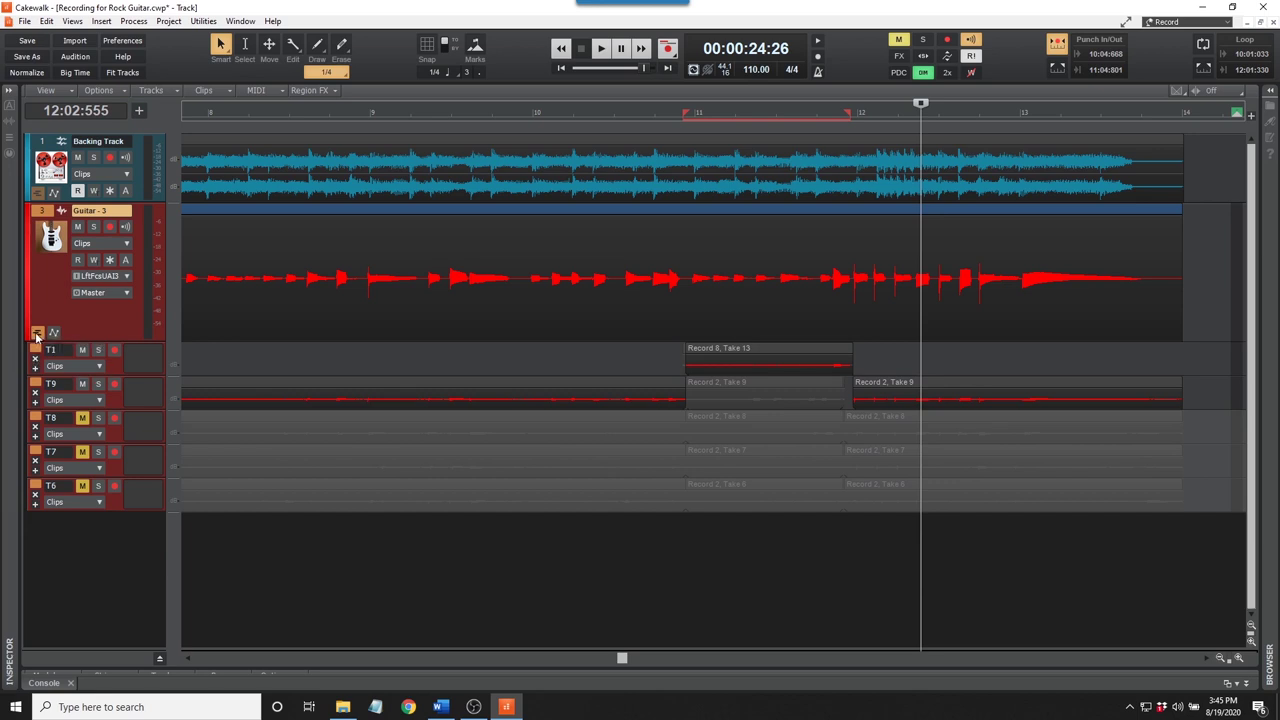
click(37, 335)
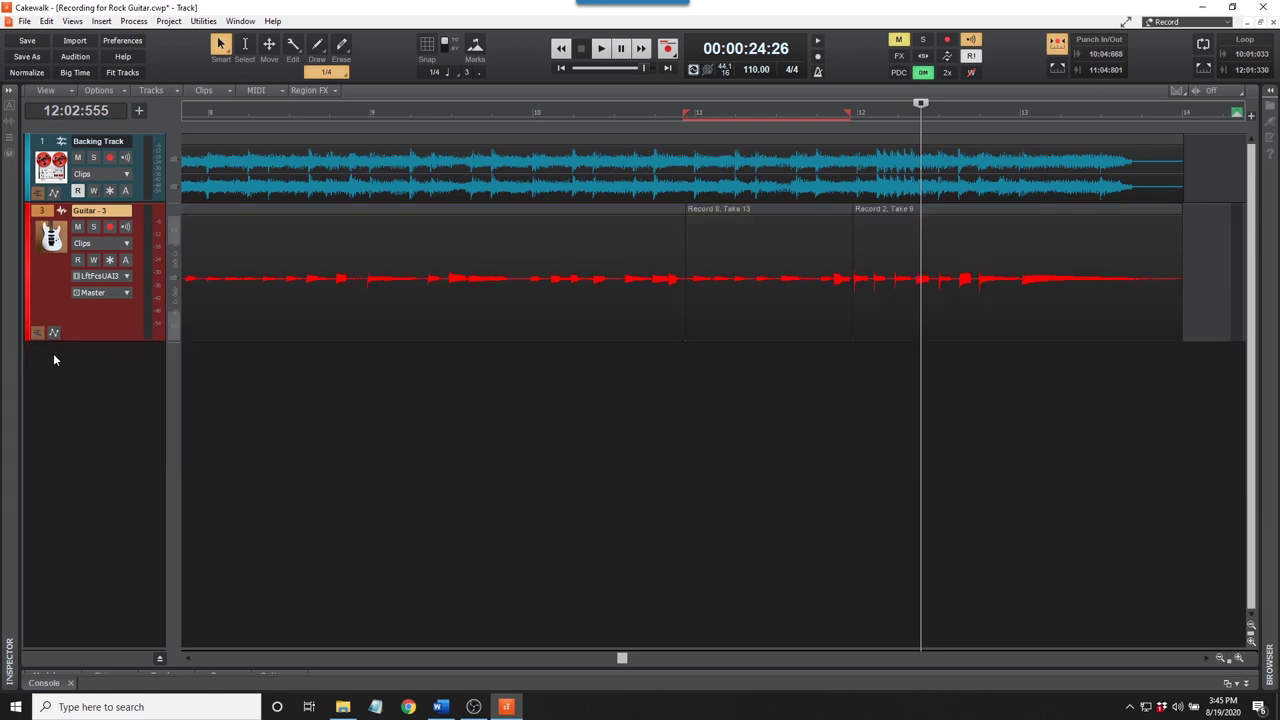